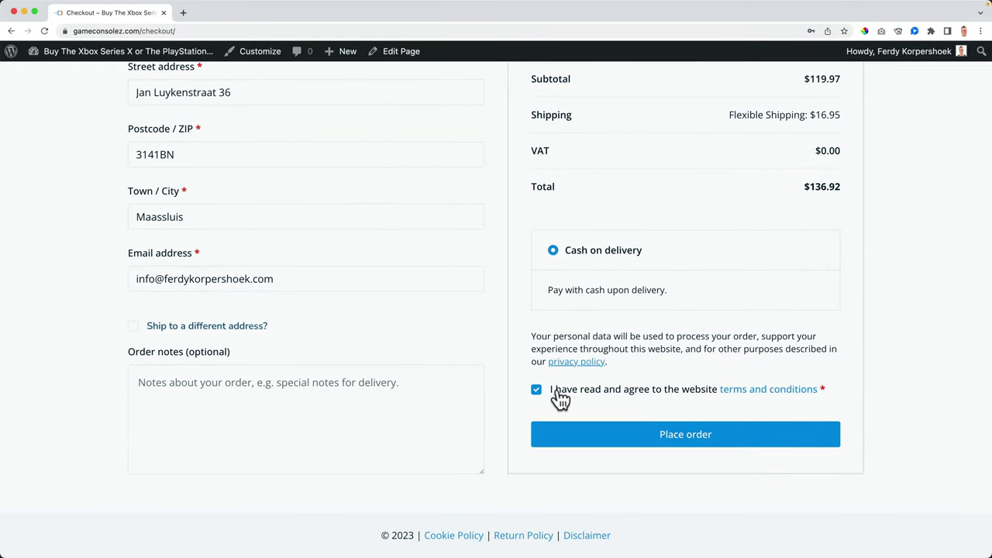
Step: Place the $136.92 cash-on-delivery order for three Nike Hoodies
click(683, 439)
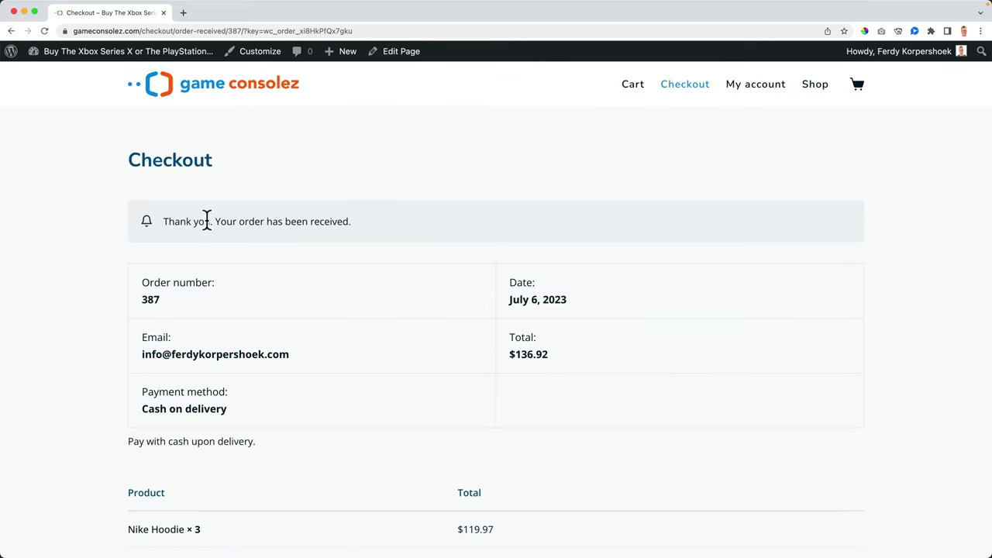
Step: Scroll through order 387's confirmation to check the $119.97 subtotal, $16.95 shipping, hoodie note and addresses
scroll(446, 223, down, 2)
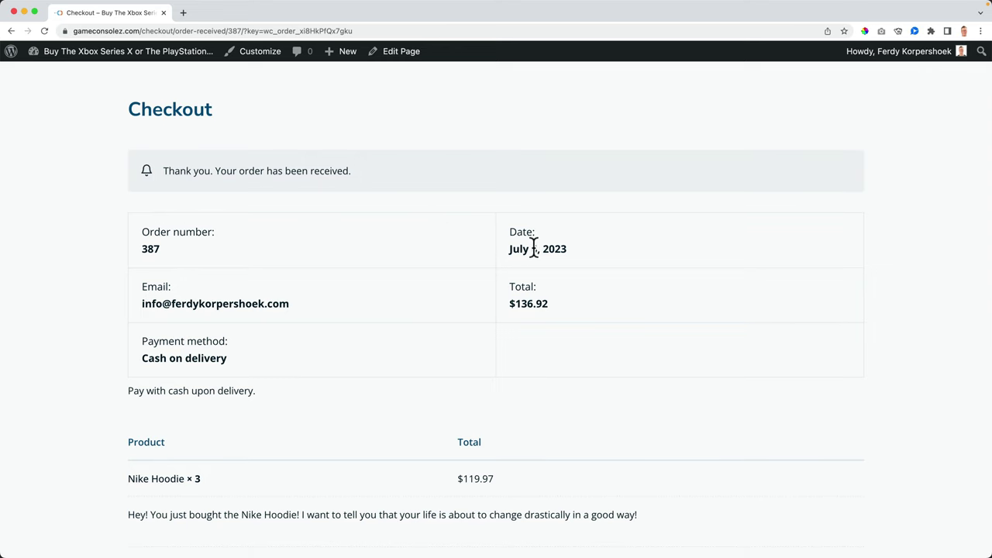
scroll(341, 282, down, 2)
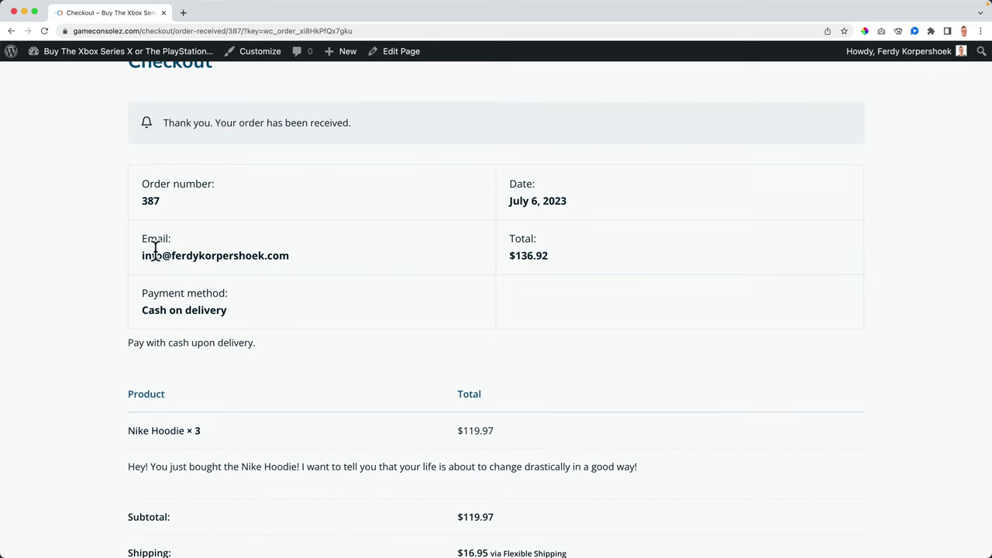
scroll(161, 297, down, 7)
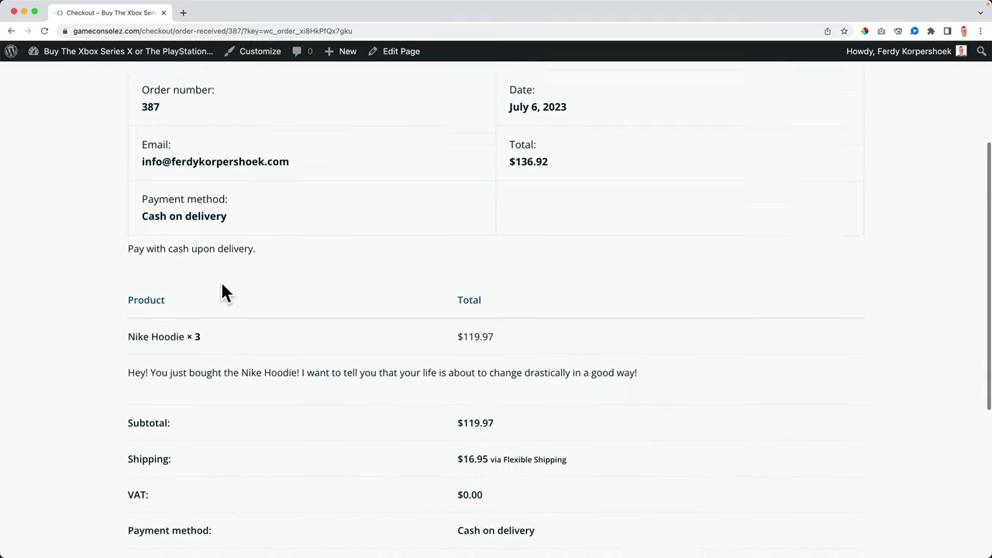
scroll(325, 288, down, 8)
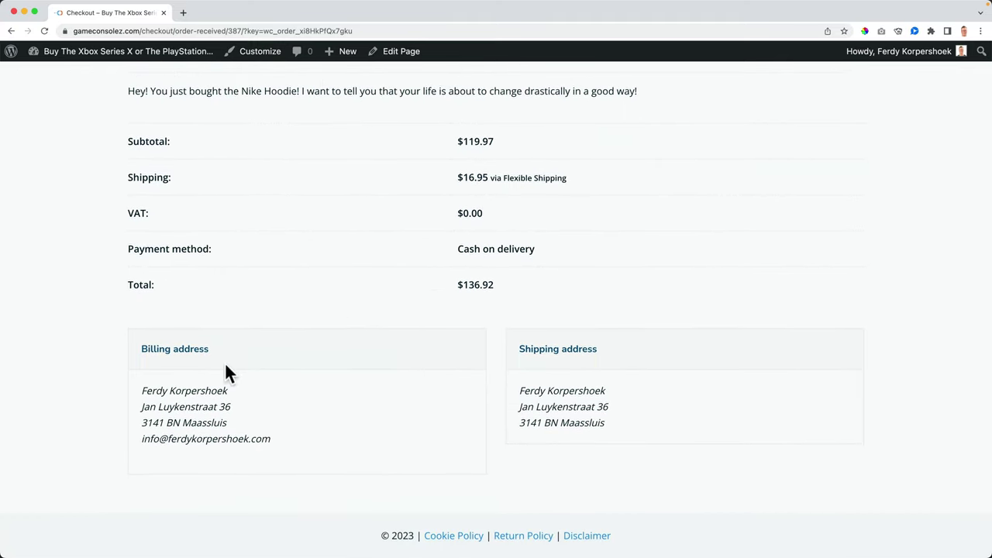
scroll(465, 310, up, 17)
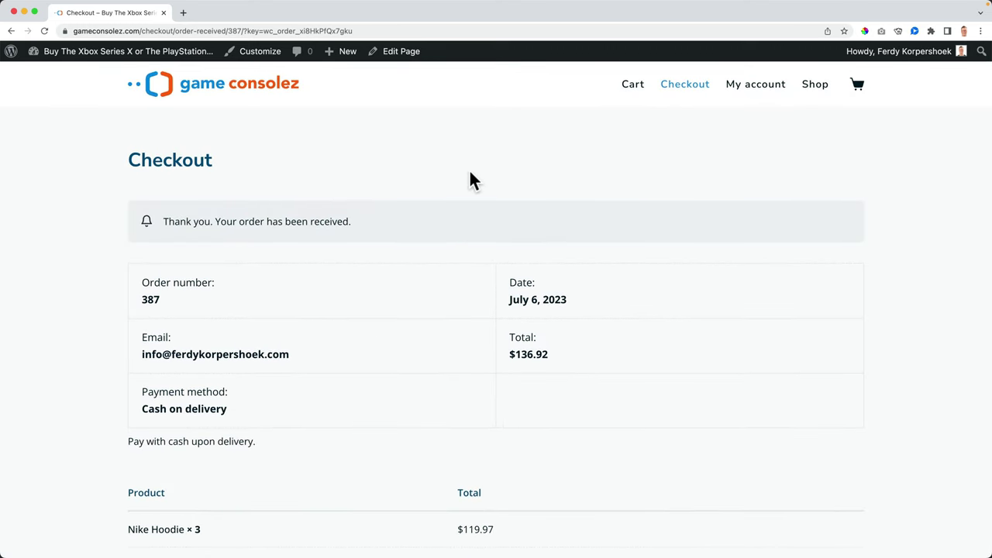
Step: Launch Mail from Spotlight and scroll through the order #387 'Thank you for your order' email
key(super+space)
text(mai)
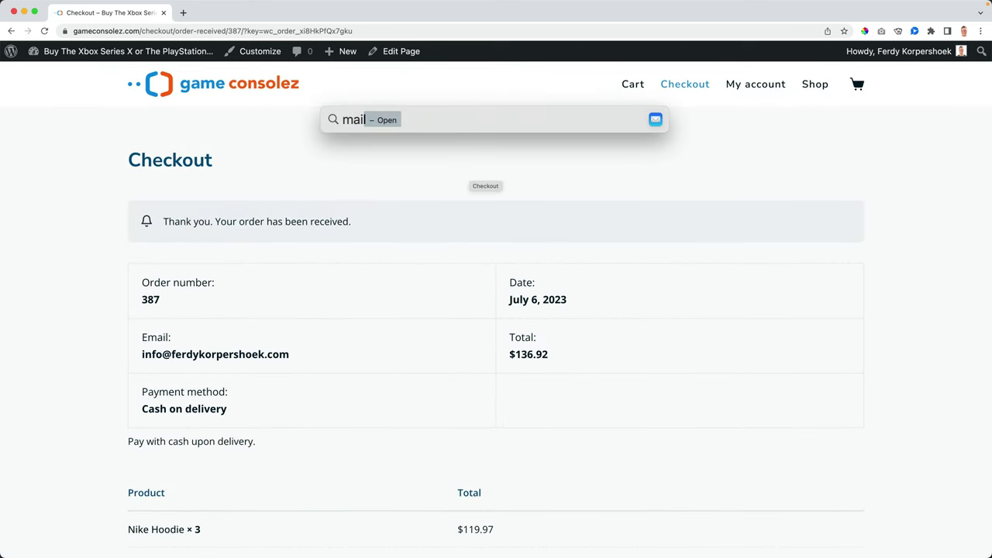
key(Return)
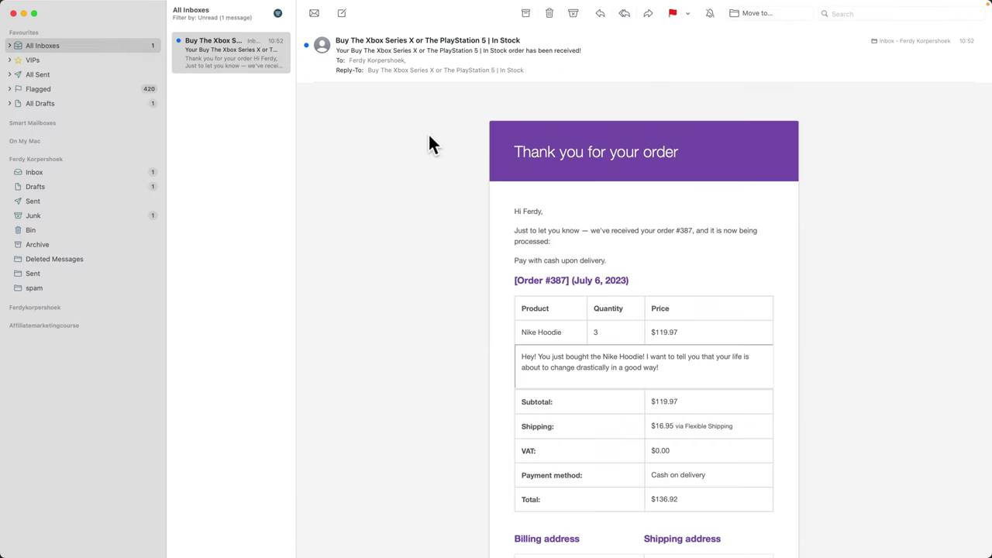
triple_click(347, 44)
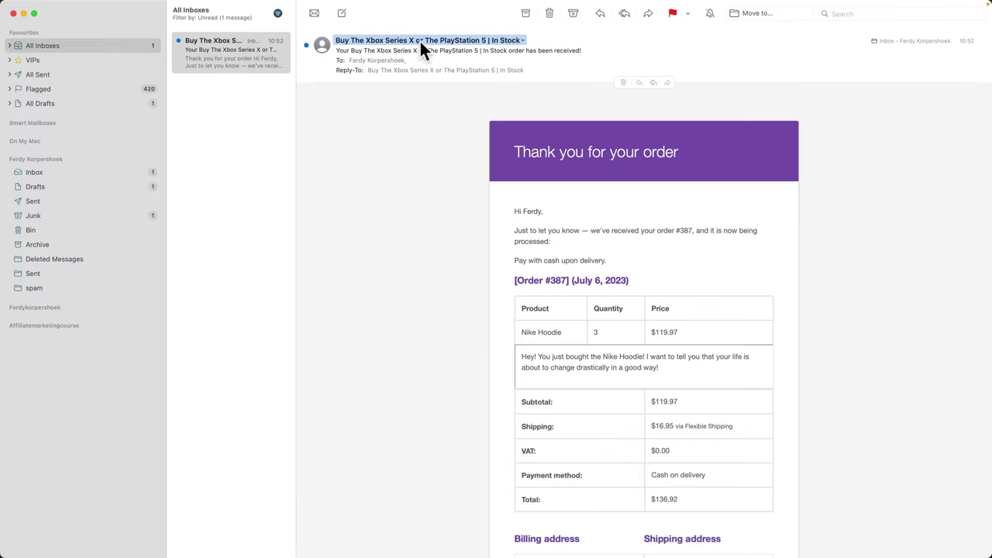
click(524, 38)
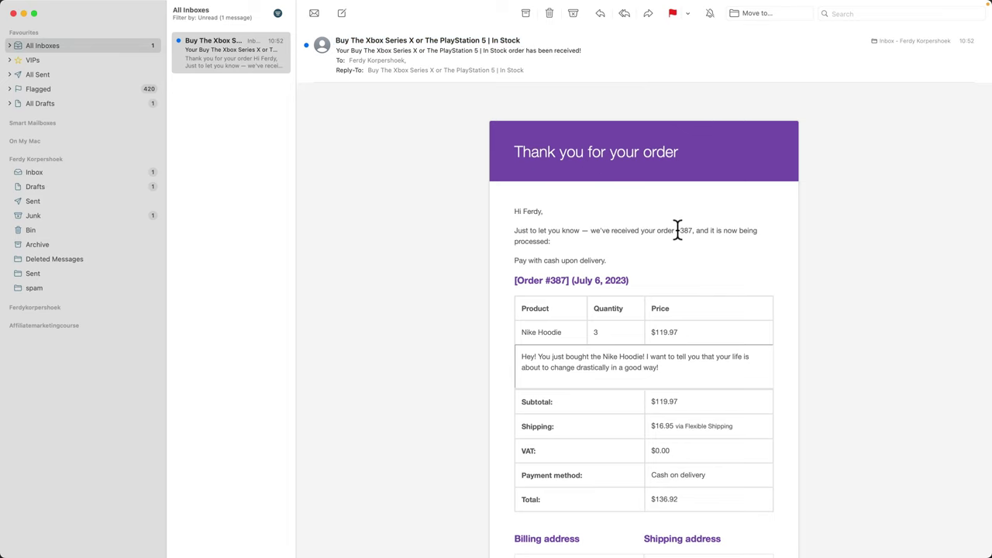
scroll(606, 247, down, 3)
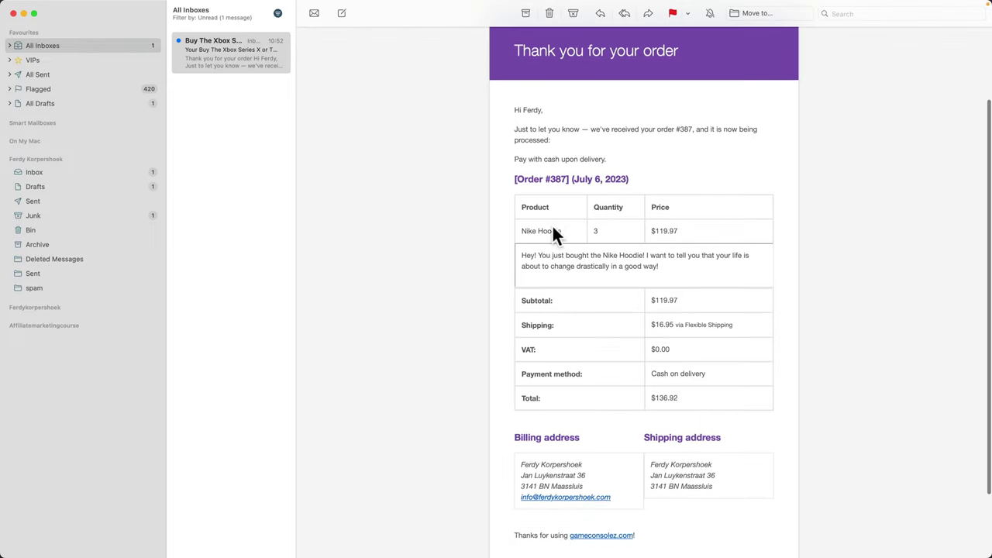
scroll(594, 271, down, 3)
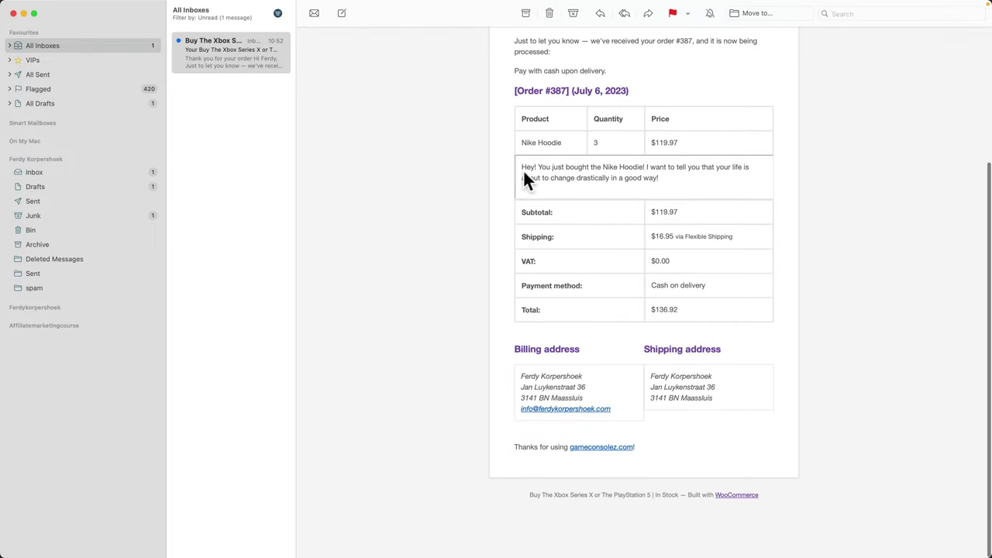
Step: Select the custom Nike Hoodie paragraph and check the sender's contact details
drag(541, 171, 726, 183)
click(557, 147)
scroll(658, 398, up, 5)
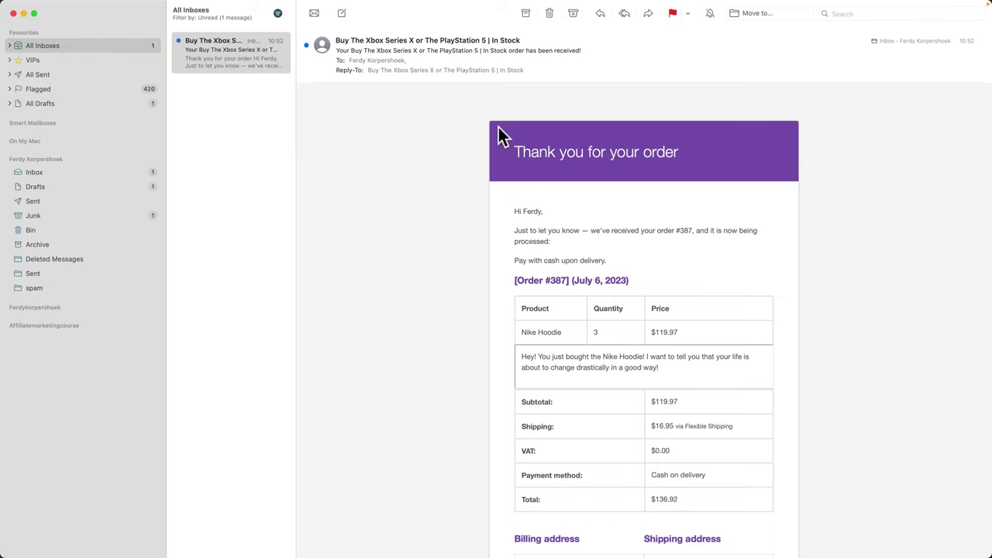
click(523, 40)
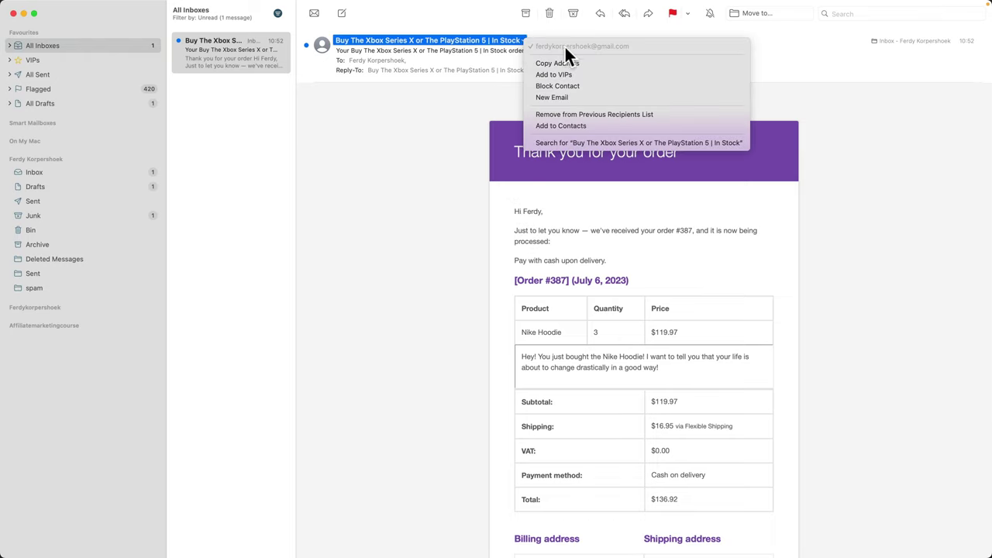
click(456, 130)
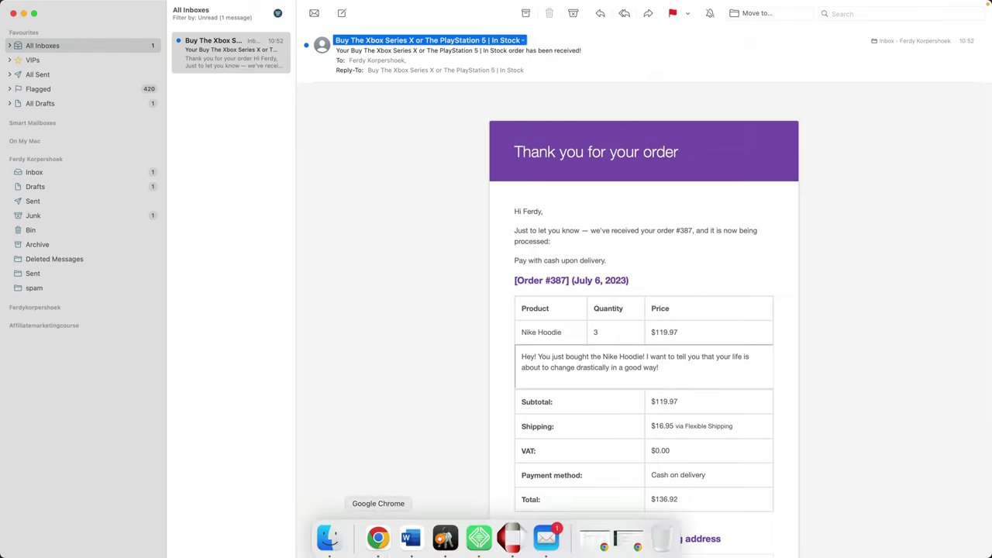
click(566, 152)
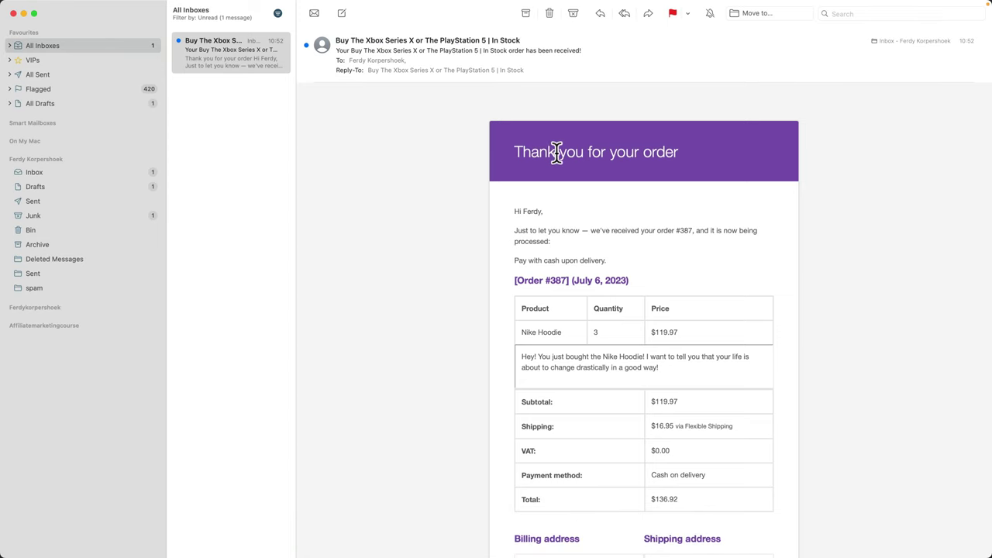
scroll(596, 208, down, 5)
scroll(593, 222, up, 5)
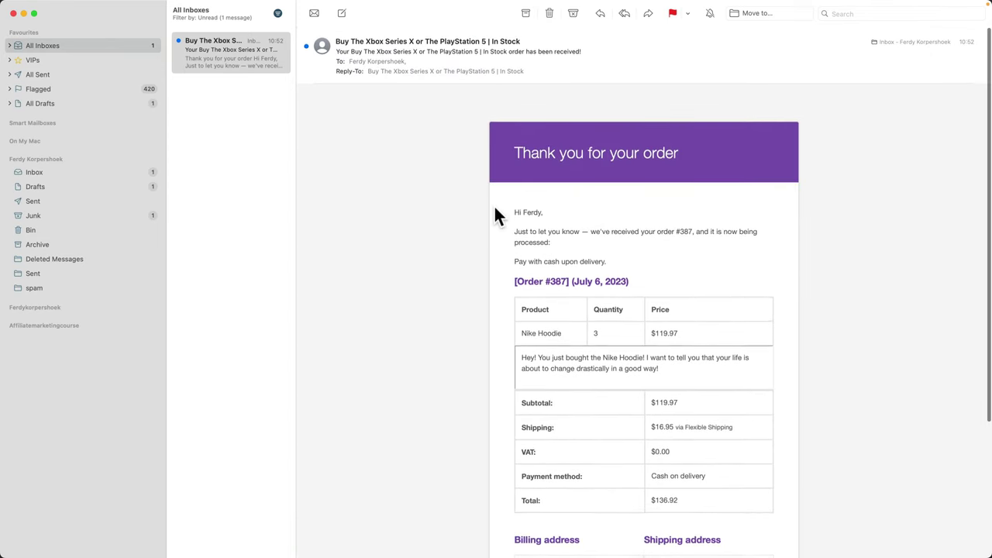
Step: Load Gmail in a new browser tab and open the New order #387 email
click(378, 533)
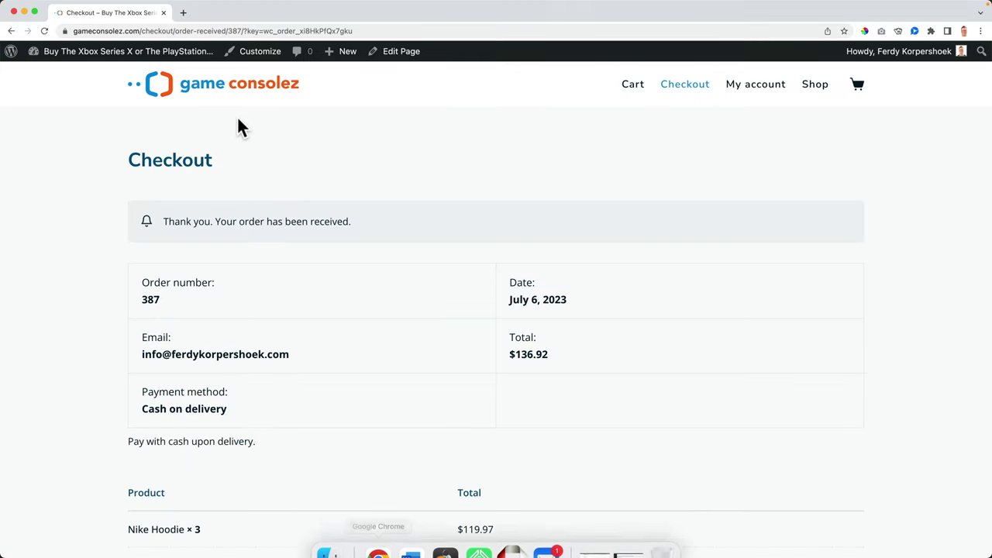
click(183, 13)
text(gmail.com)
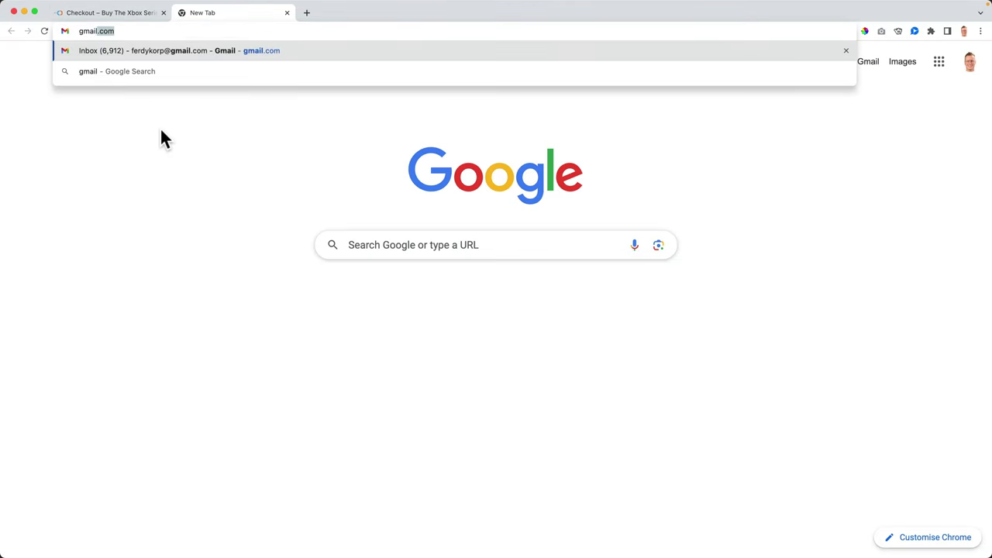
key(Return)
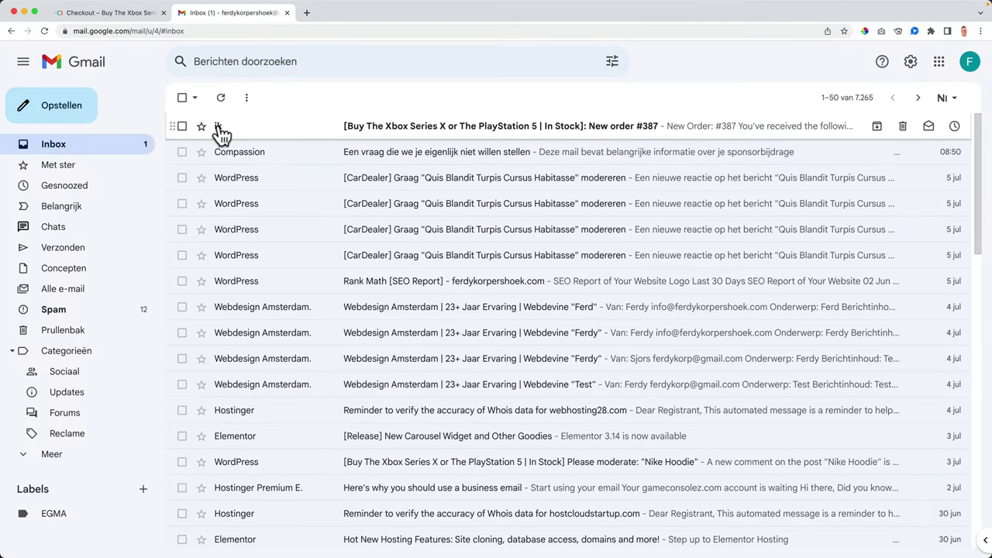
click(377, 131)
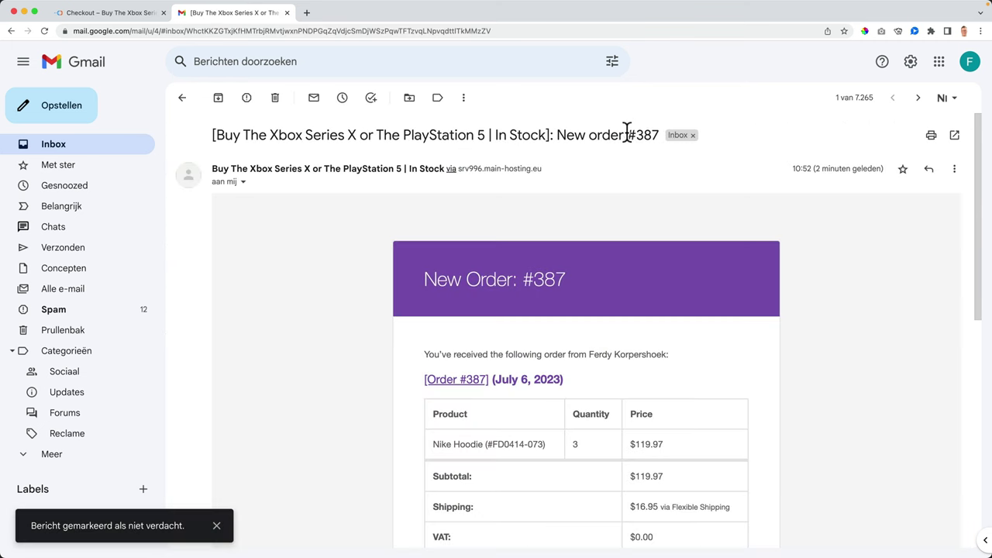
Step: Scroll through the order table and addresses, selecting the hoodie's product name and SKU
scroll(477, 280, down, 3)
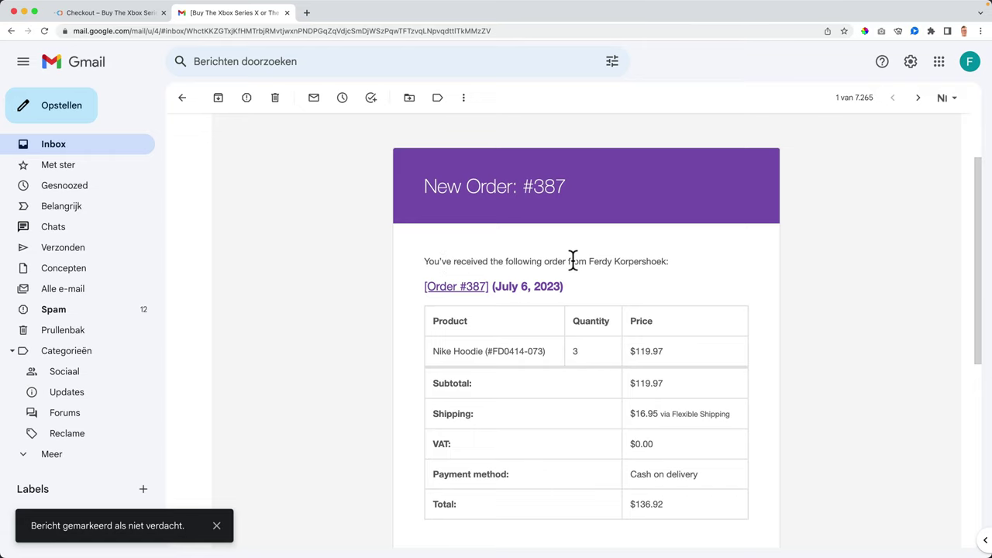
scroll(547, 267, down, 5)
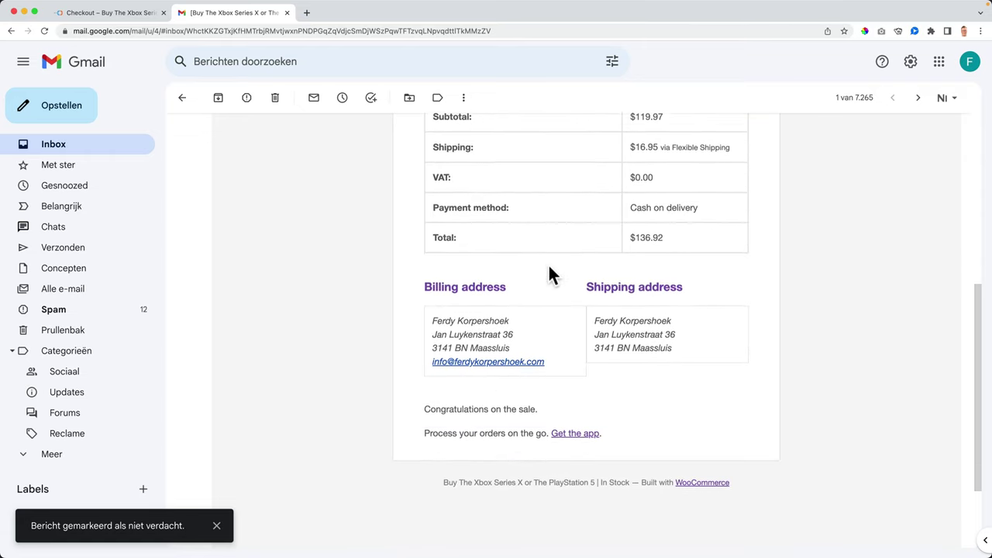
scroll(548, 271, up, 5)
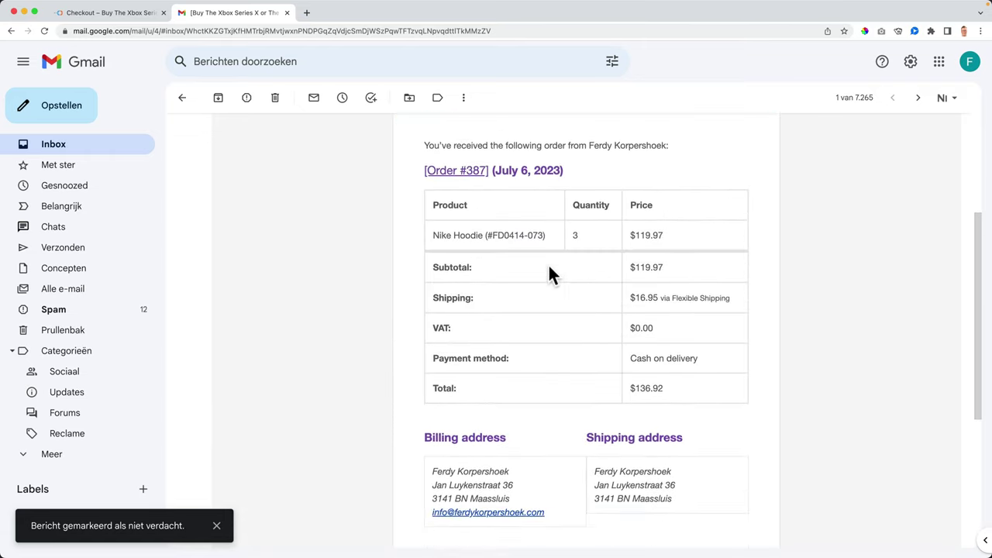
drag(452, 342, 578, 341)
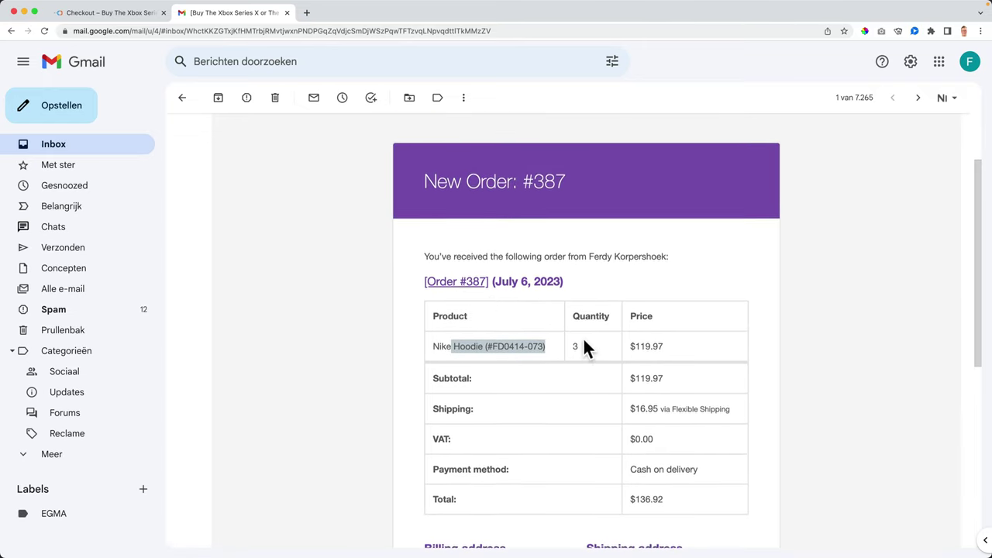
scroll(466, 310, down, 3)
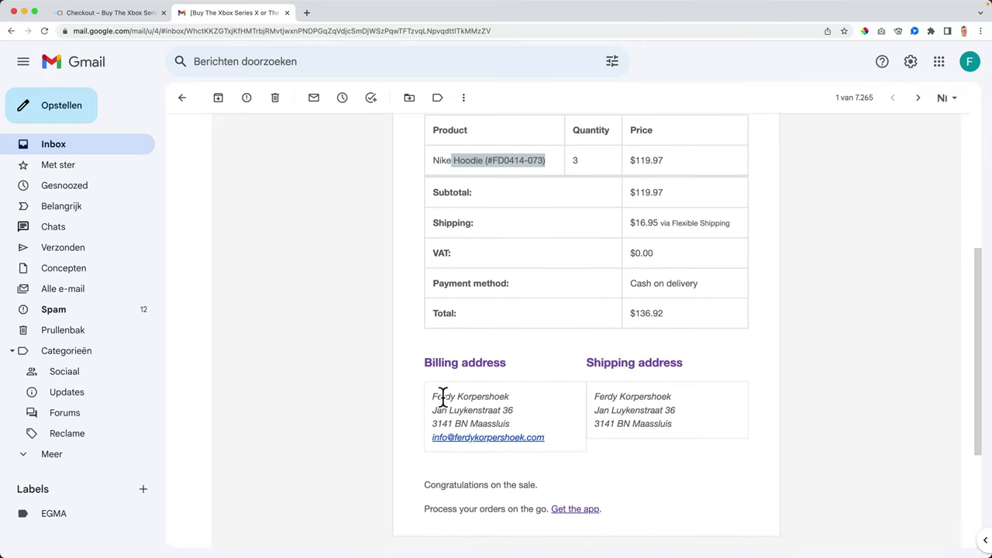
drag(585, 395, 677, 421)
click(675, 422)
scroll(554, 415, down, 1)
scroll(550, 407, down, 1)
scroll(500, 399, up, 5)
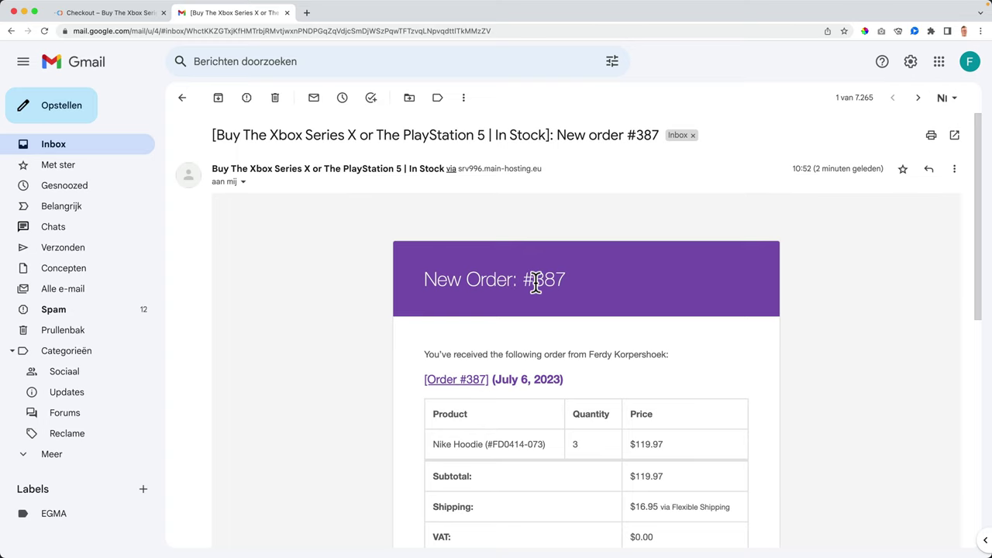
Step: From the order-received page's Customizer Colors, copy the first palette colour #0090E4, then exit
click(109, 13)
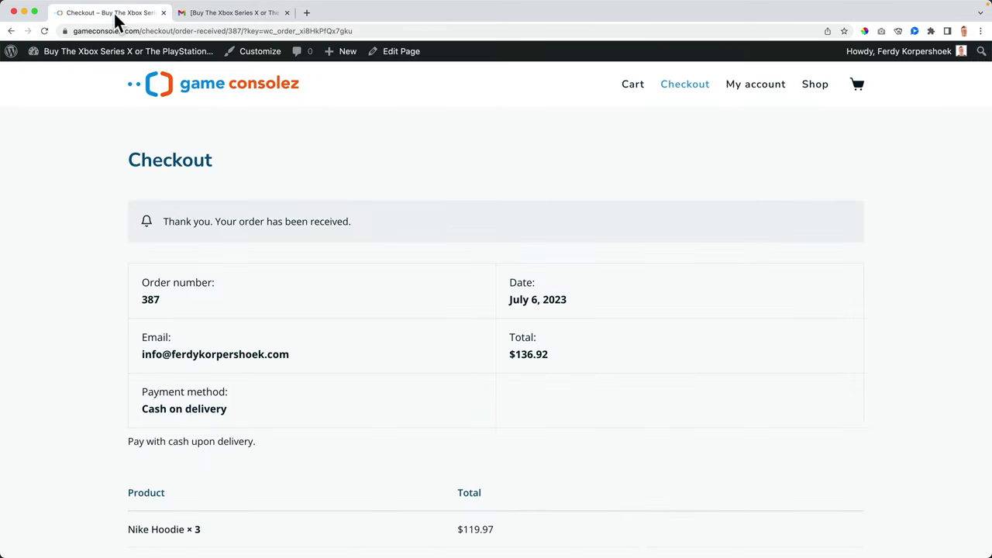
click(249, 52)
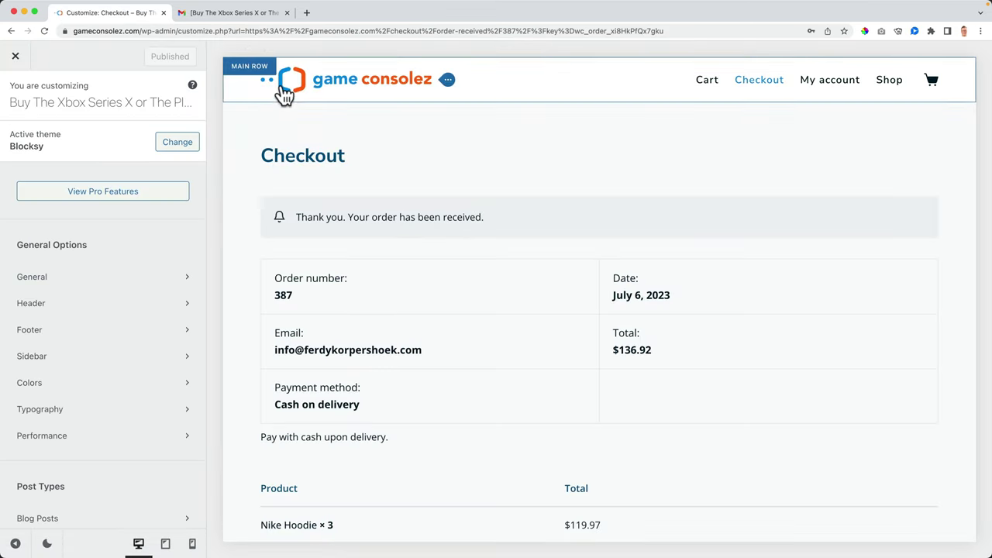
click(49, 382)
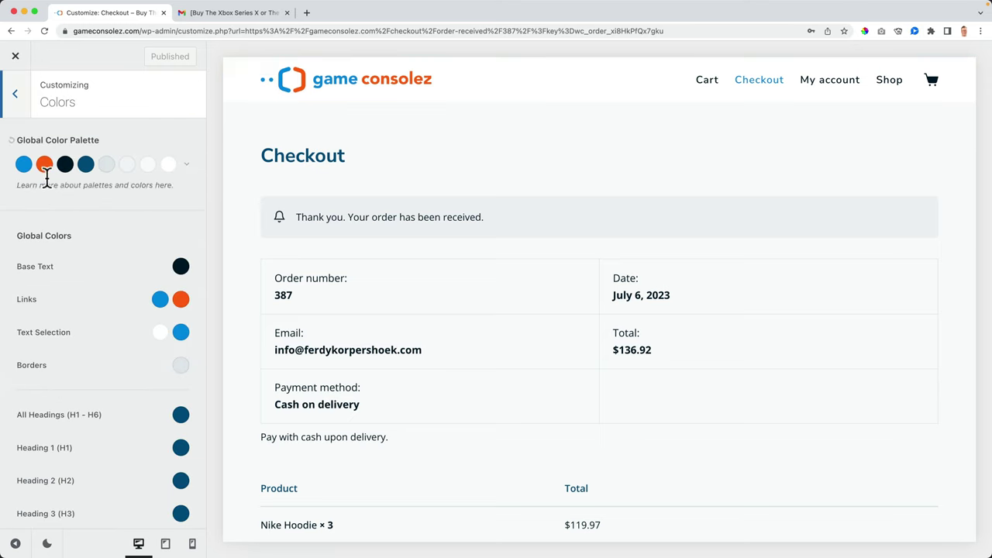
click(24, 164)
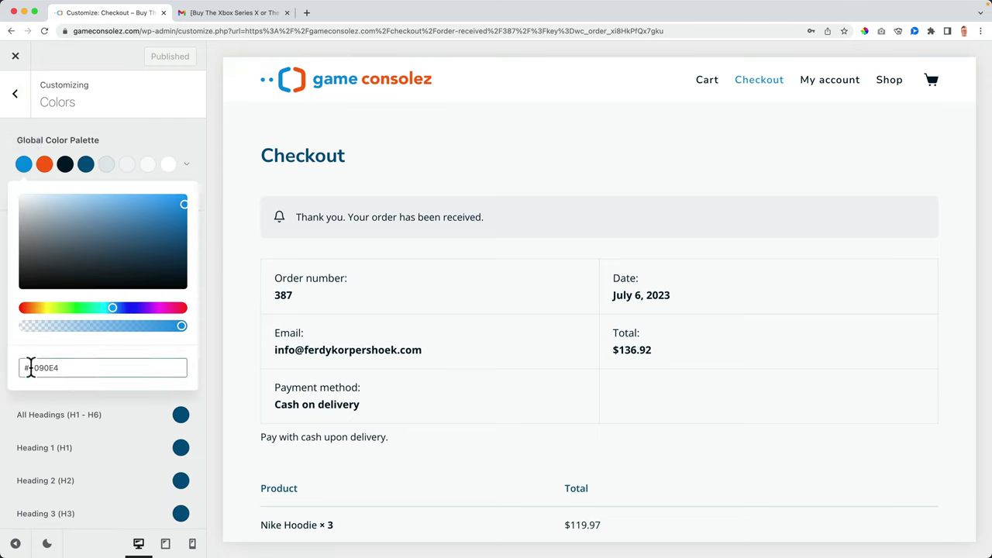
drag(31, 368, 82, 366)
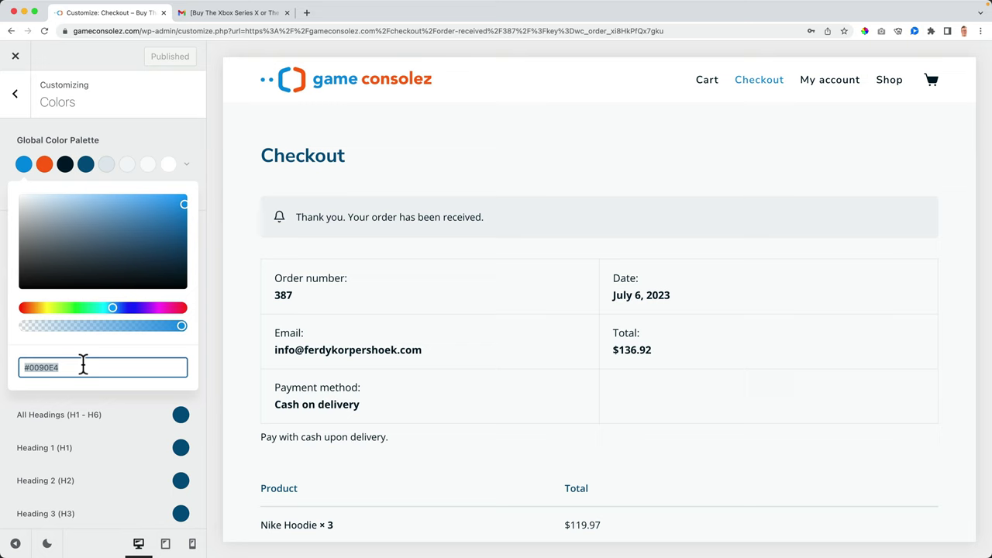
click(15, 57)
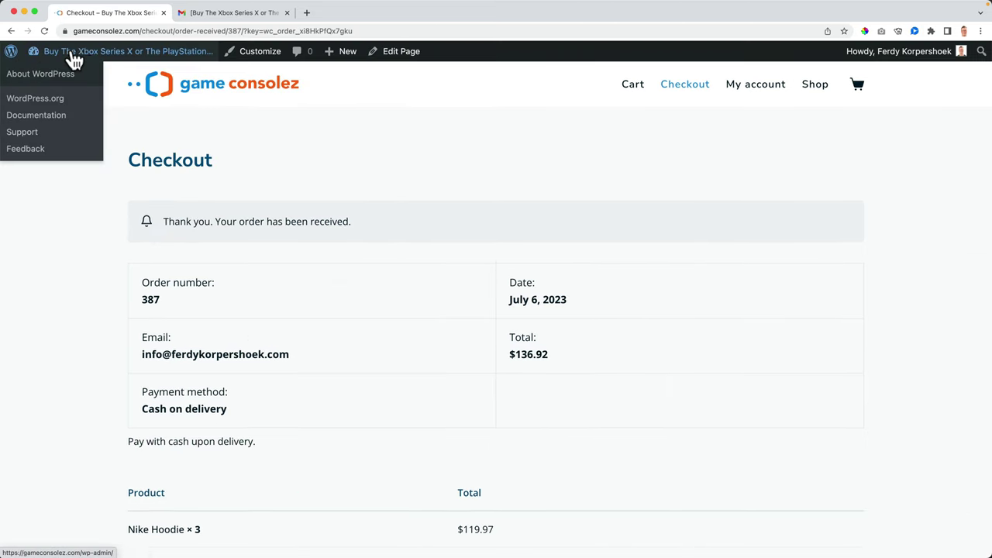
Step: Go from the Dashboard to WooCommerce Settings > Emails and scroll the eleven notifications
click(99, 59)
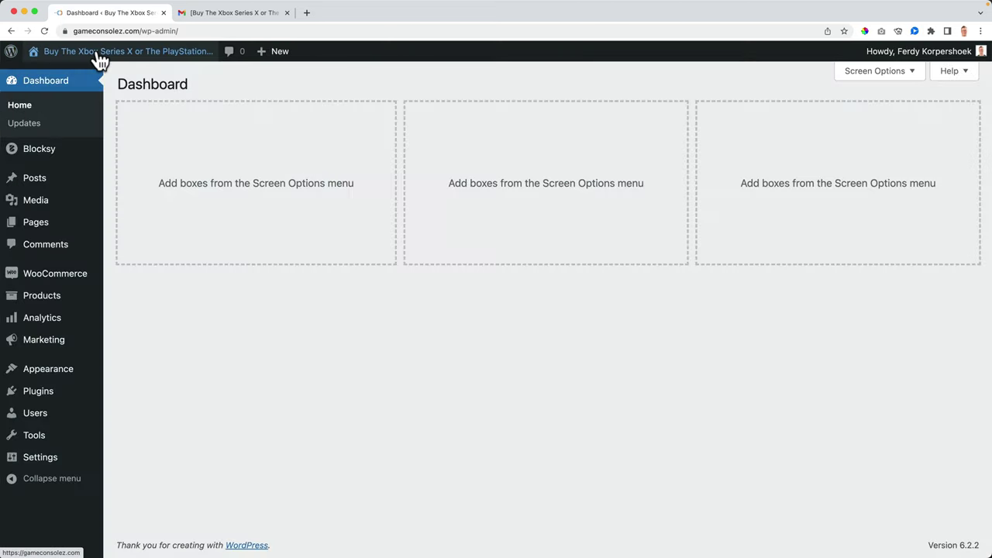
mouse_move(69, 284)
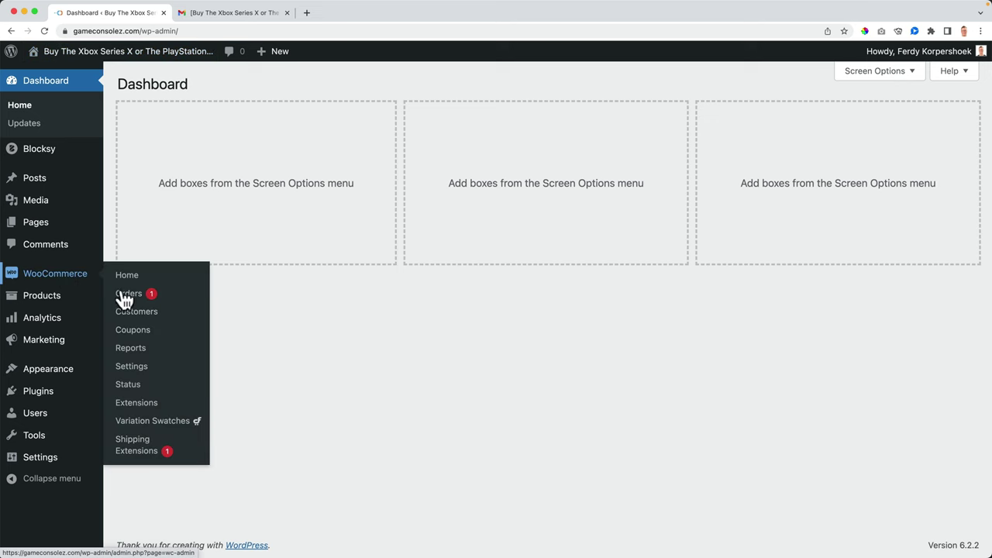
click(138, 371)
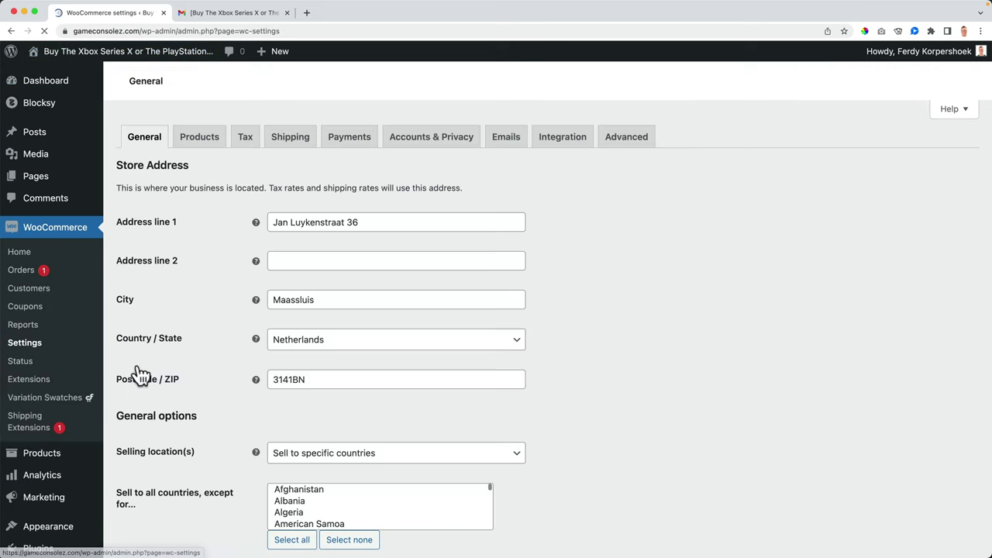
click(506, 140)
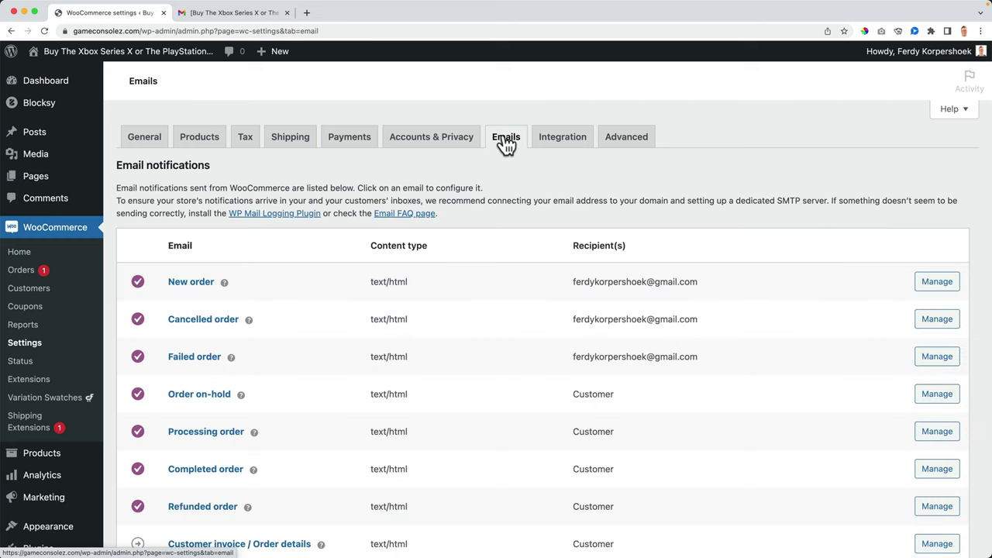
scroll(310, 247, down, 3)
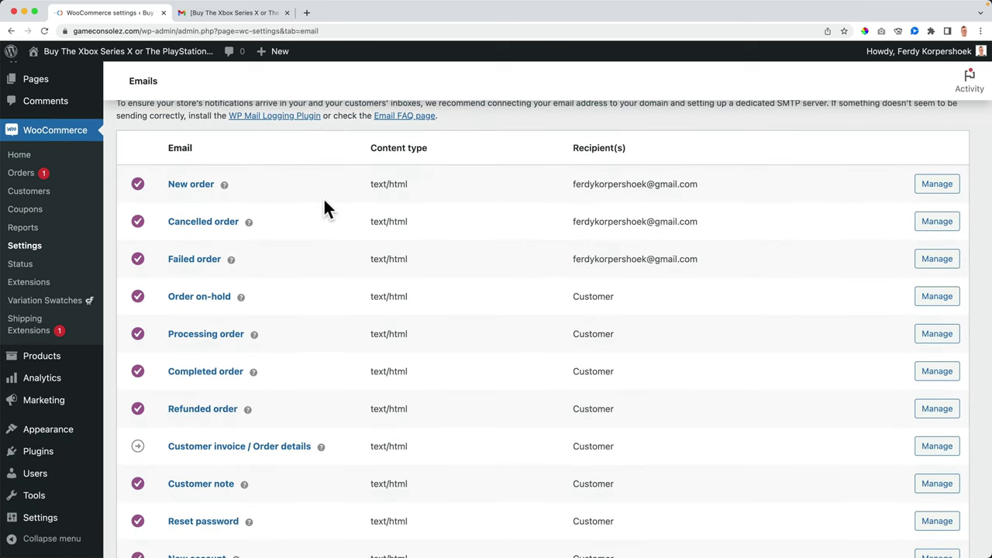
scroll(322, 196, down, 1)
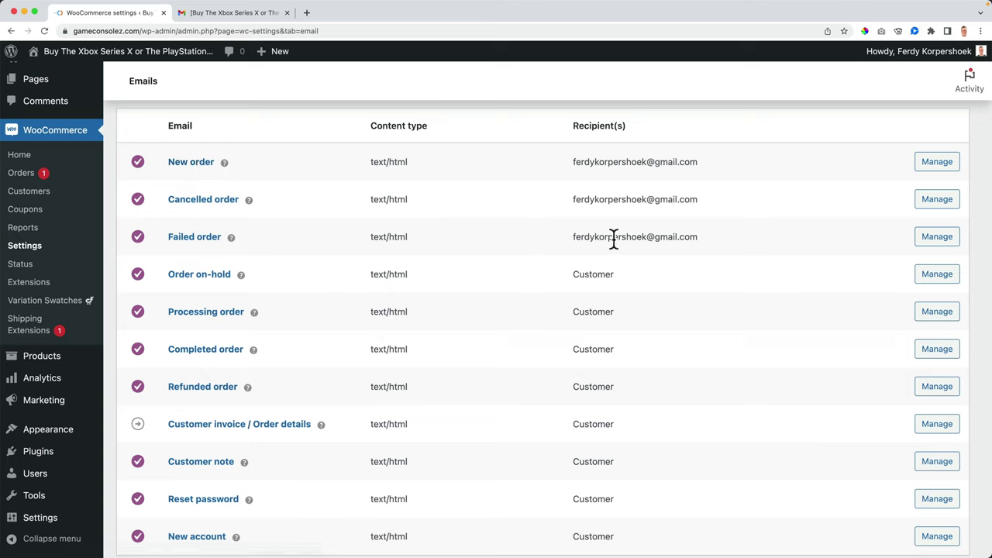
scroll(449, 235, down, 2)
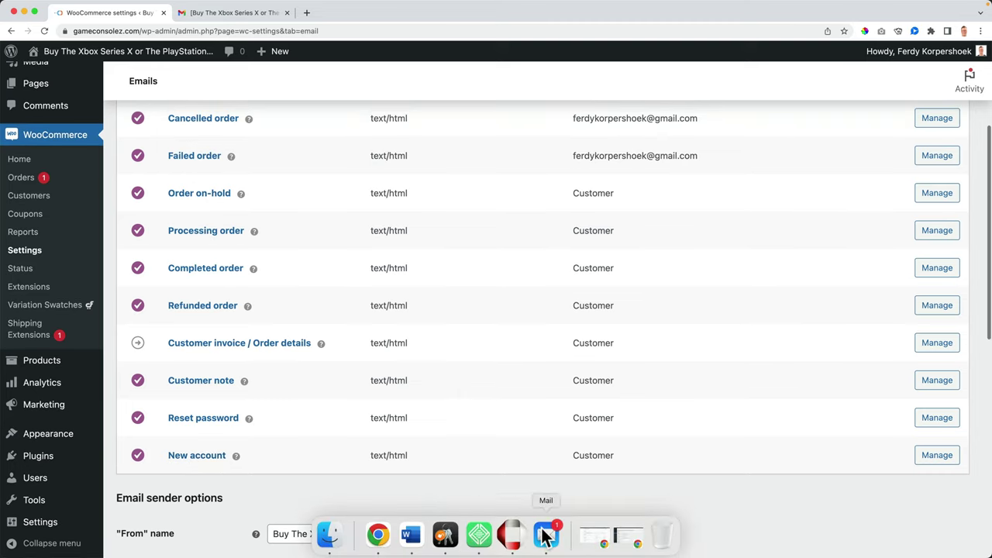
click(546, 534)
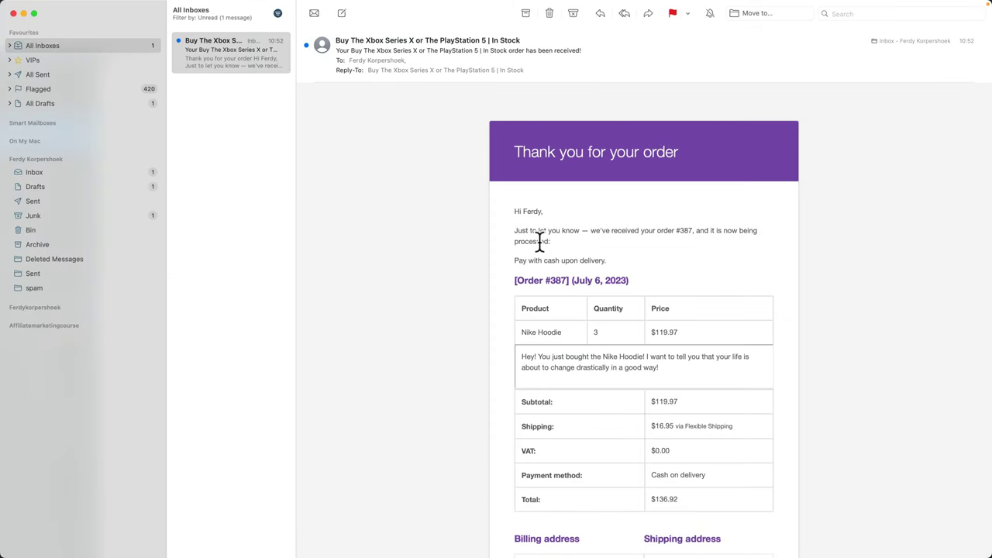
drag(515, 241, 541, 241)
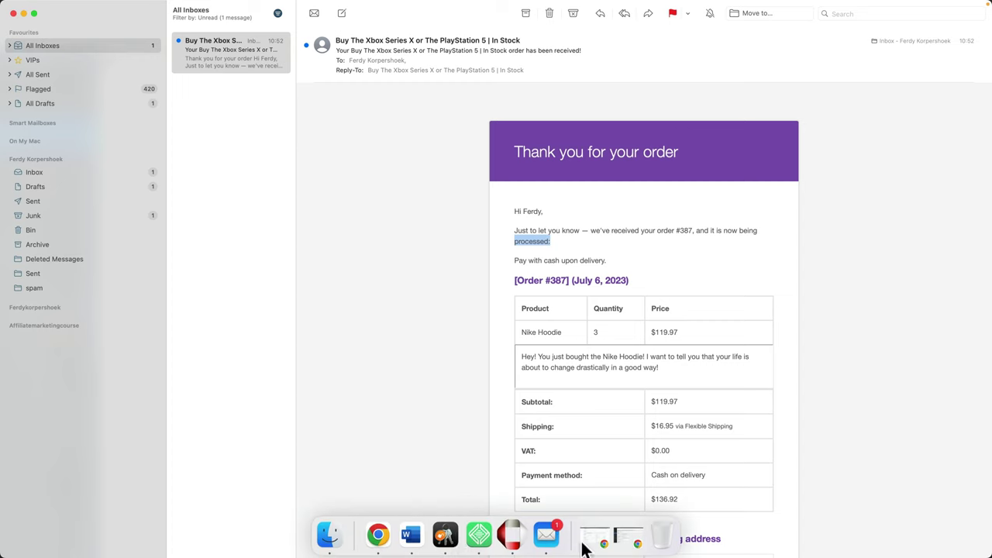
click(625, 540)
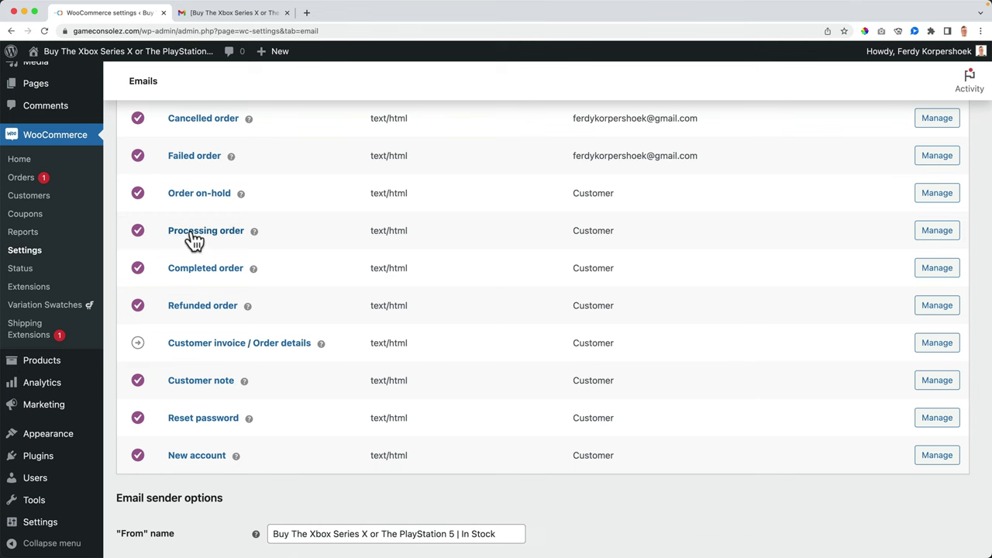
scroll(411, 231, down, 8)
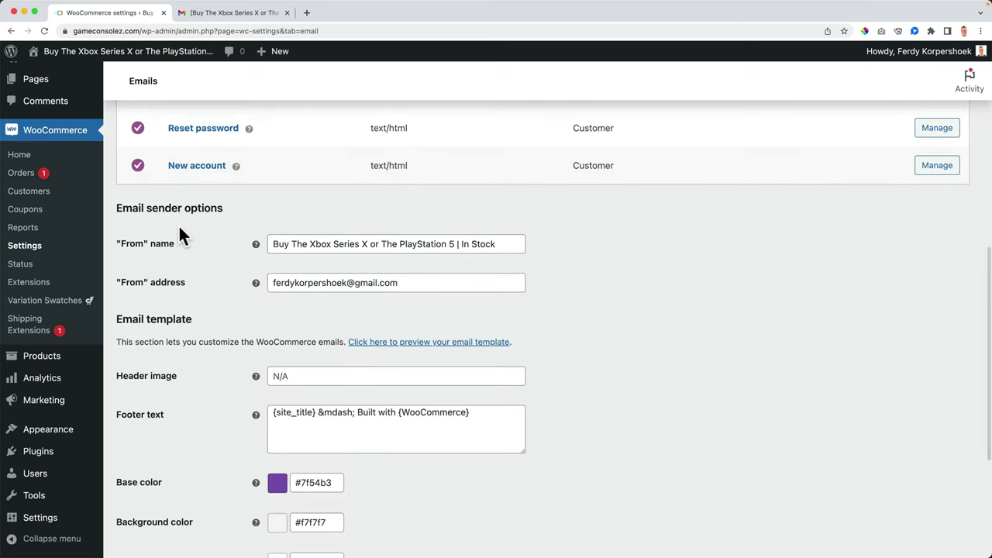
mouse_move(512, 546)
click(548, 535)
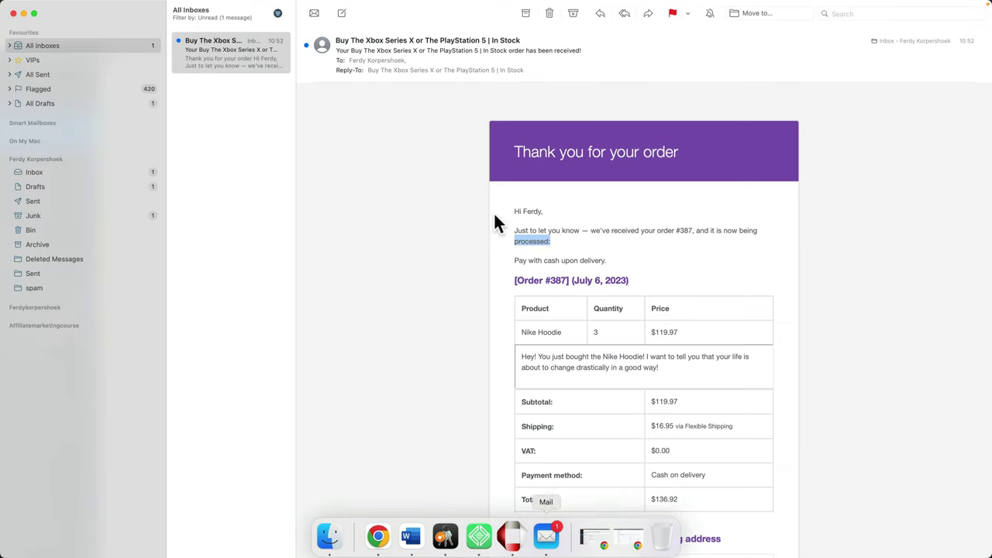
drag(335, 41, 523, 40)
click(523, 40)
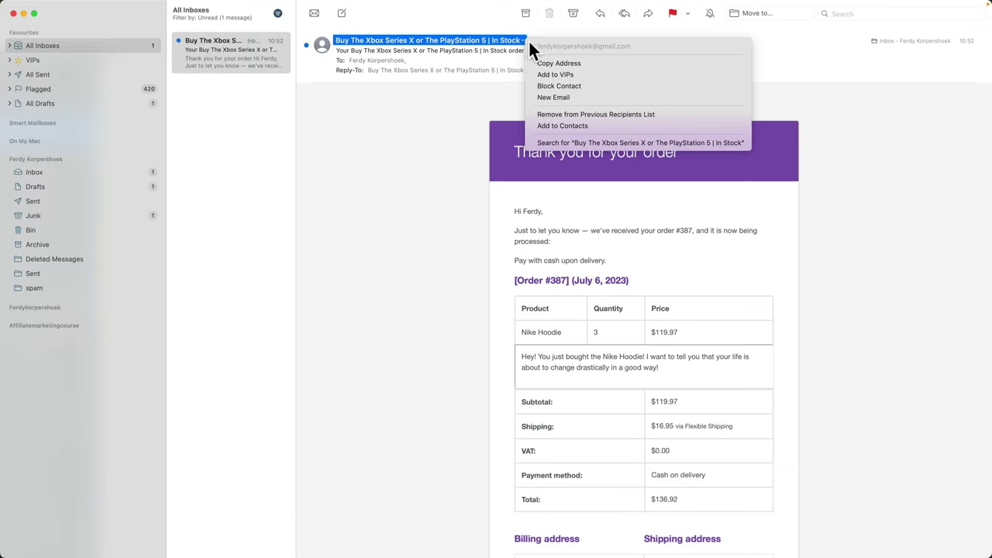
click(406, 167)
Step: Change the email From name to Game Consolez and the From address to the store's info address
mouse_move(410, 546)
click(377, 546)
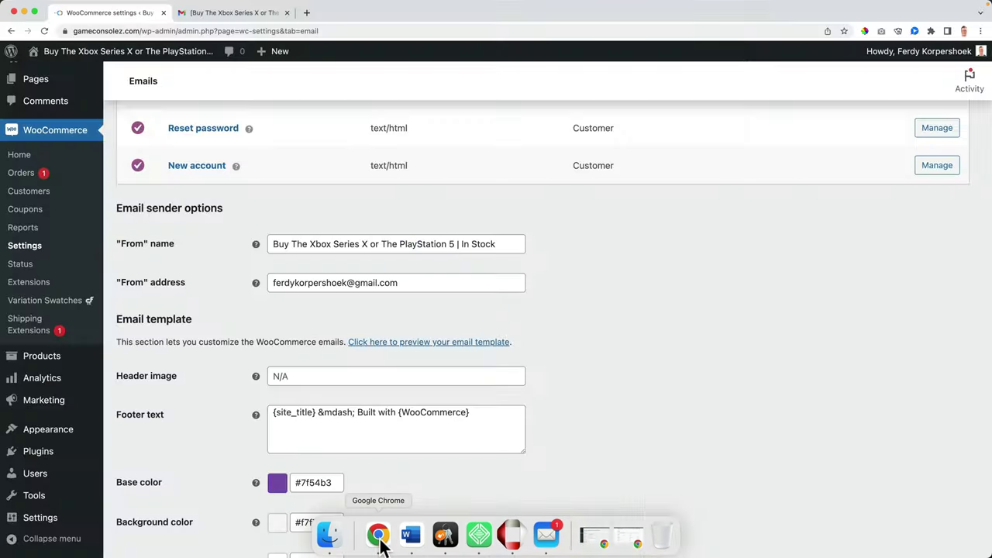
triple_click(334, 243)
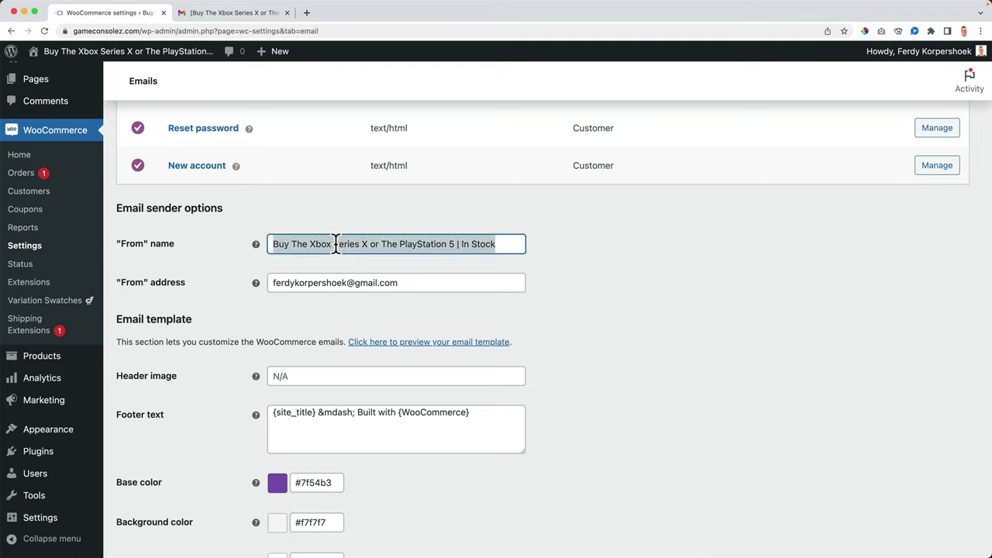
text(Game Consolez)
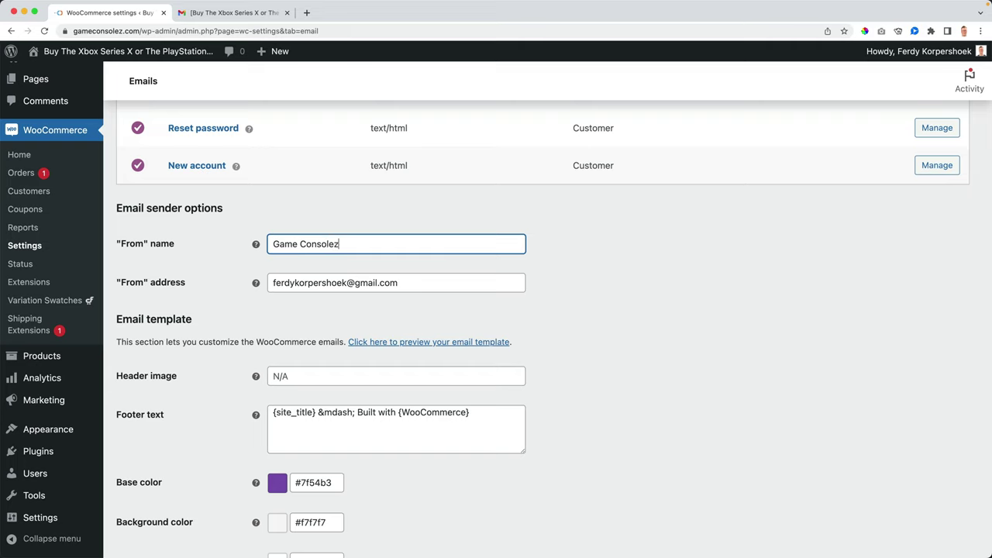
key(Tab)
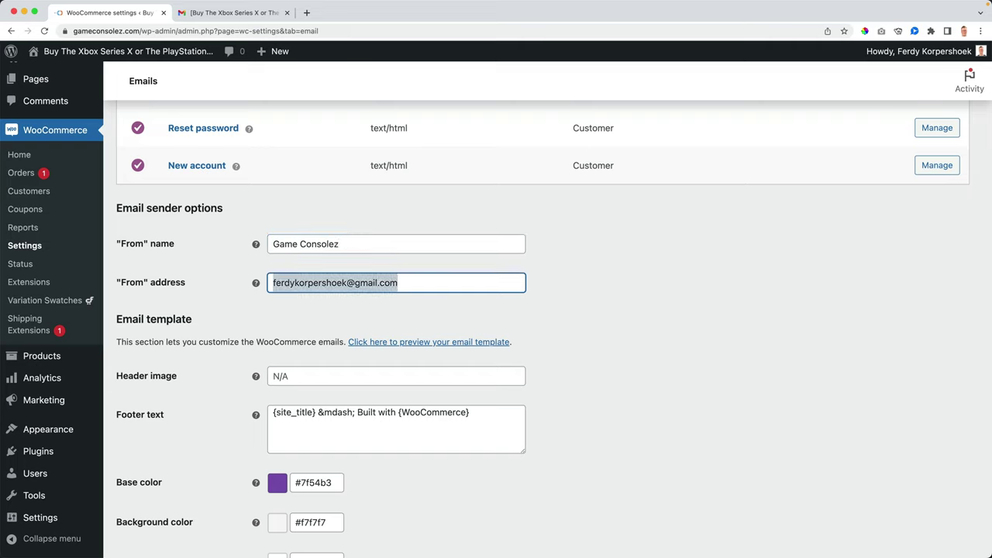
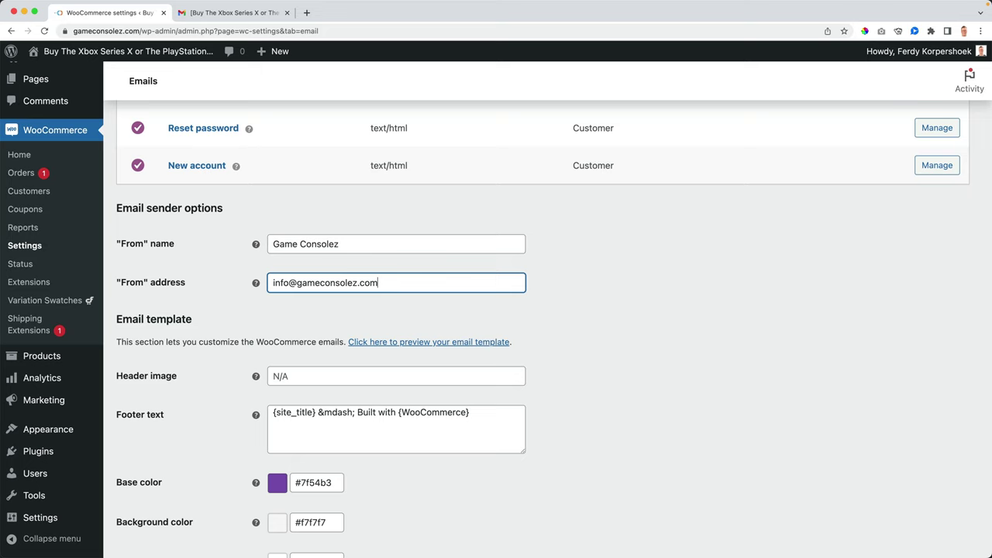
key(Tab)
key(Tab)
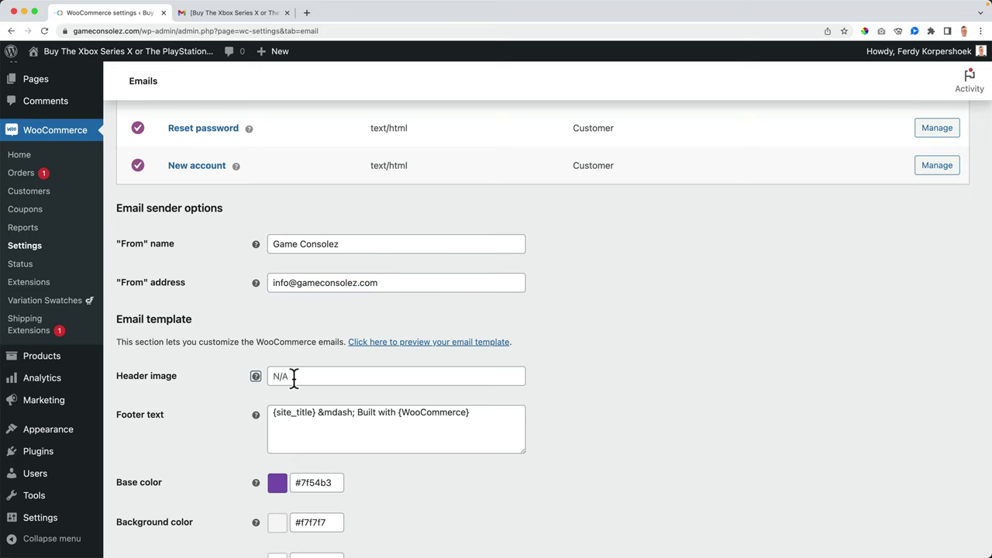
Step: Set the email base colour to #0090e4 and the body text colour to #222222
scroll(294, 377, down, 3)
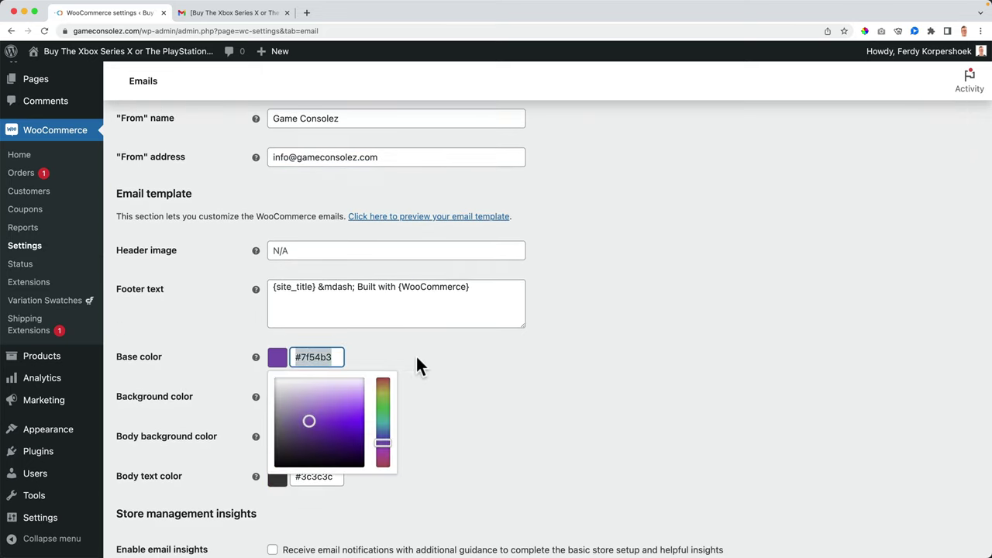
text(#0090e4)
click(412, 350)
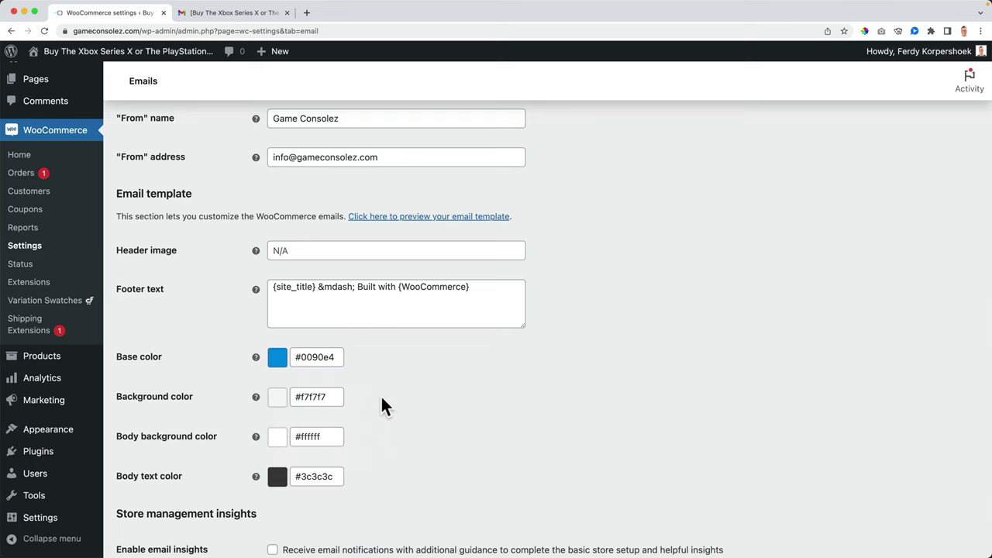
drag(304, 476, 365, 483)
text(222222)
scroll(198, 375, down, 3)
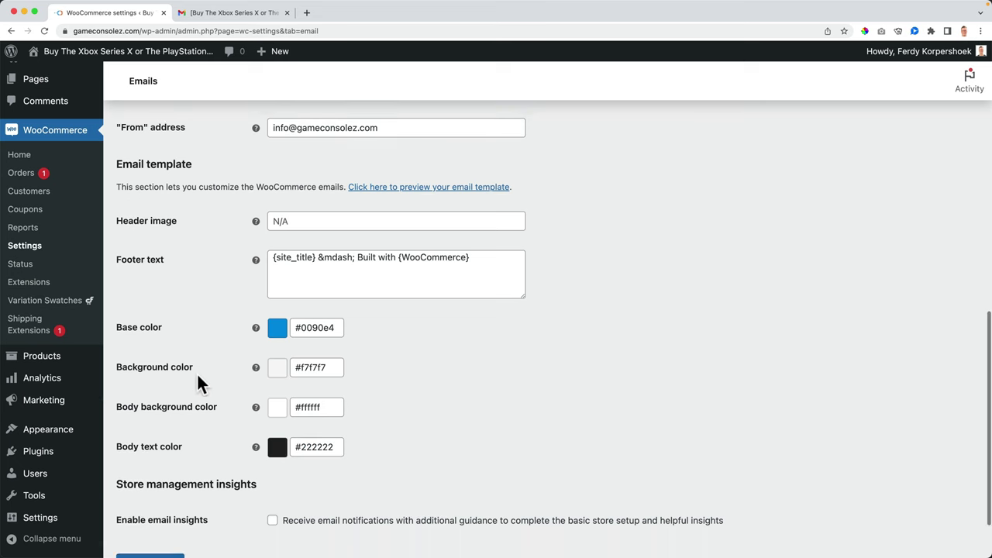
Step: Save the email settings and search the Media Library for 'logo'
click(167, 488)
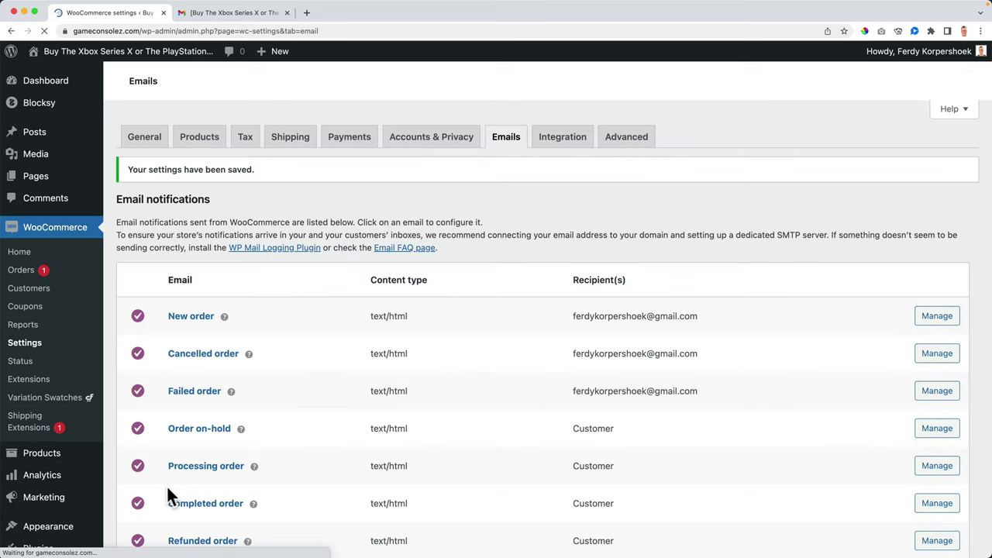
click(38, 154)
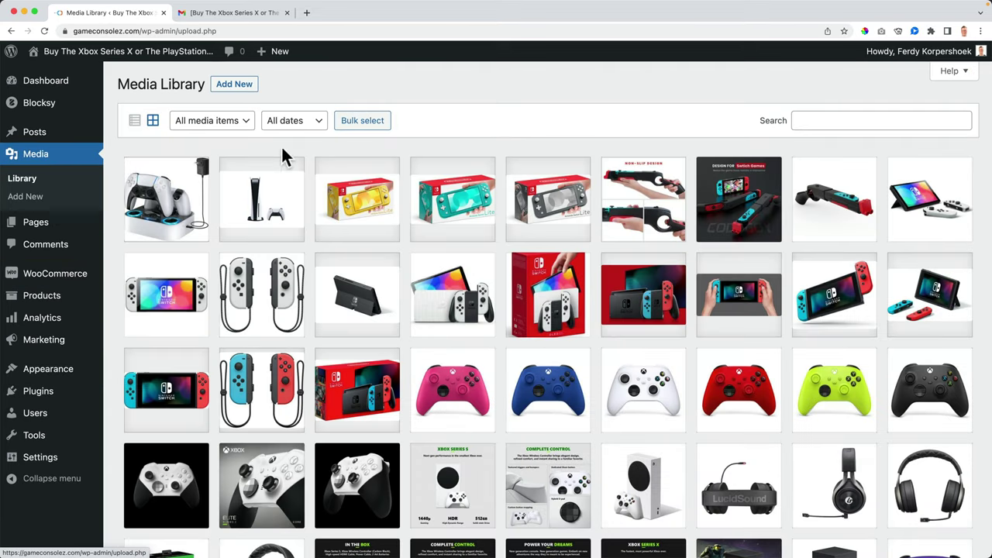
click(833, 119)
text(logo)
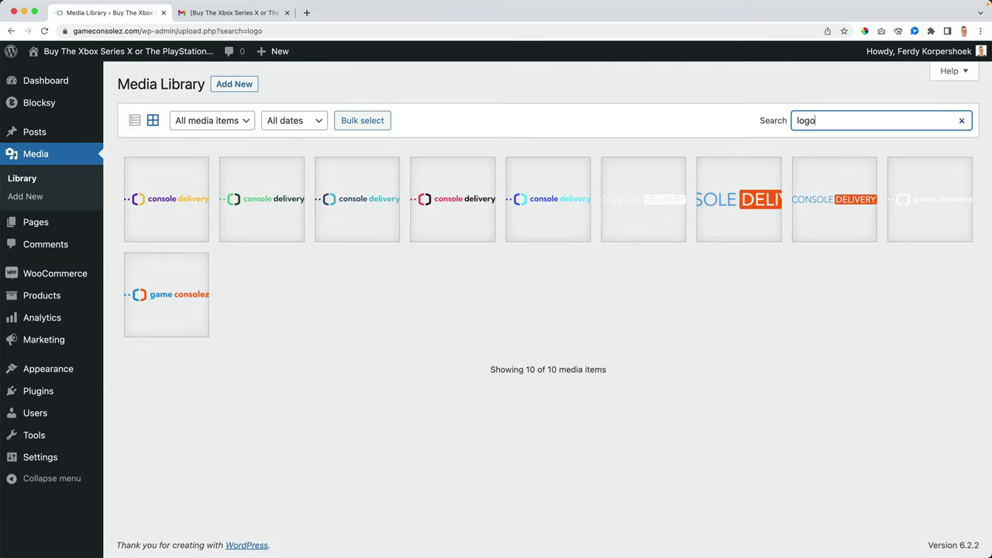
Step: Grab the logo file from its details and upload a fresh GameConsolezLogo.png via Add New
click(165, 296)
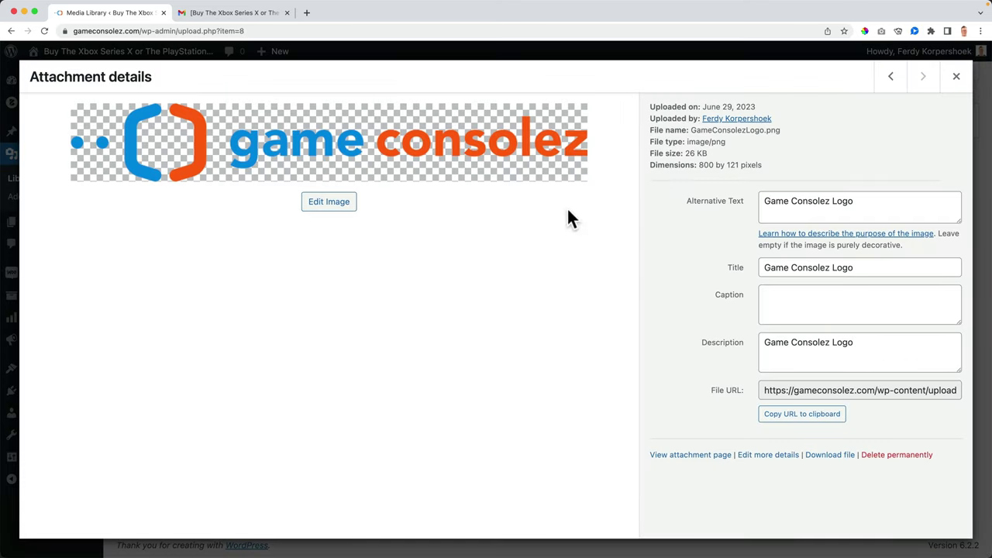
click(800, 419)
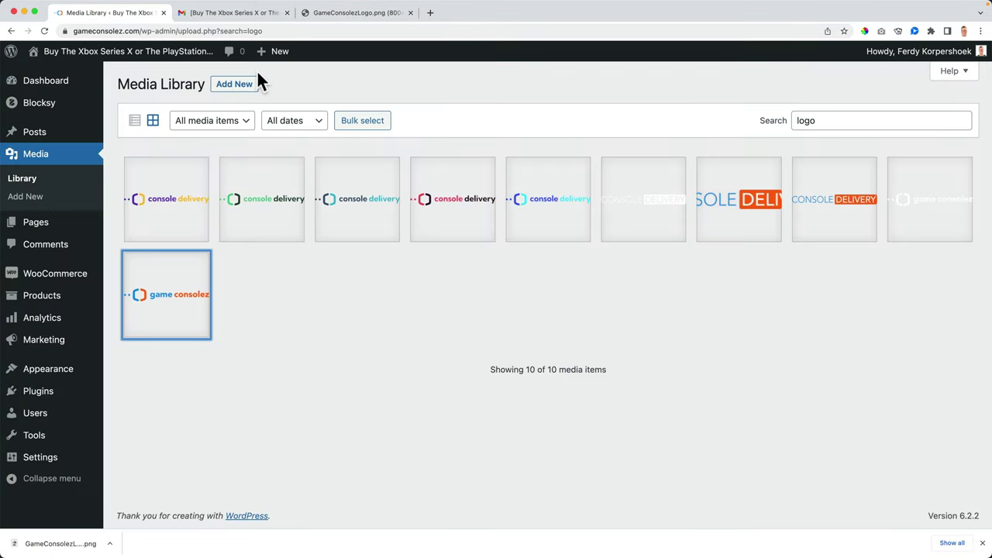
click(235, 86)
drag(82, 538, 264, 240)
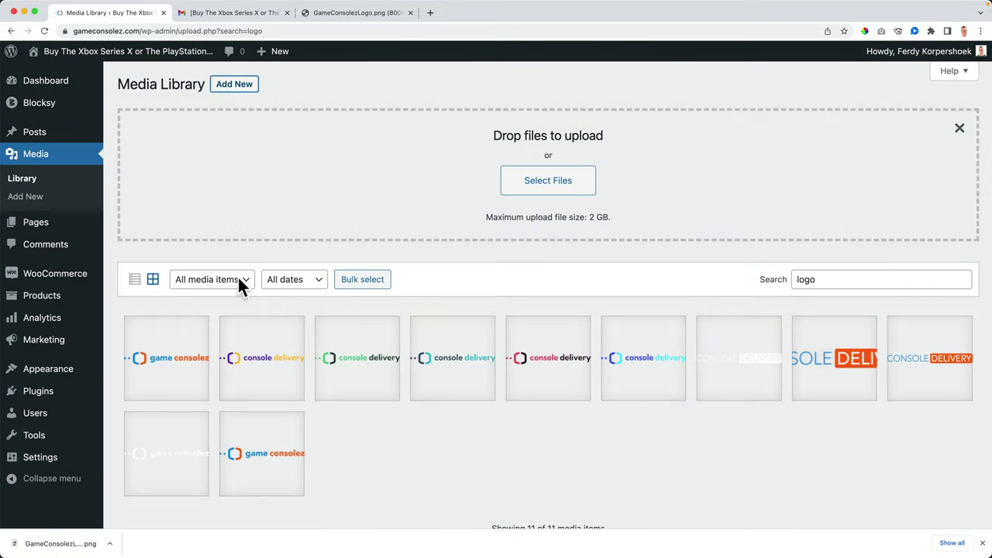
Step: Scale the newly uploaded logo to width 300, giving 298 × 45 pixels
click(166, 370)
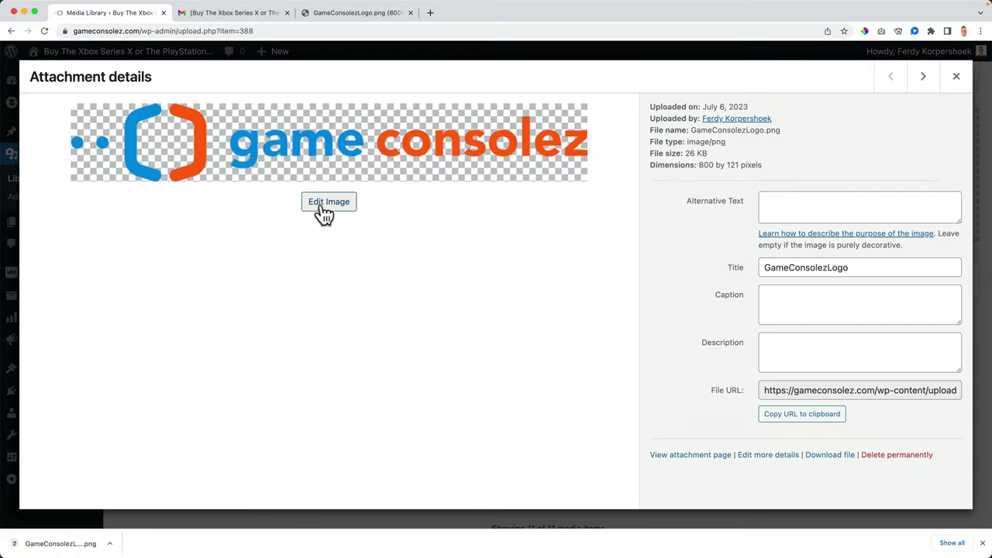
click(322, 204)
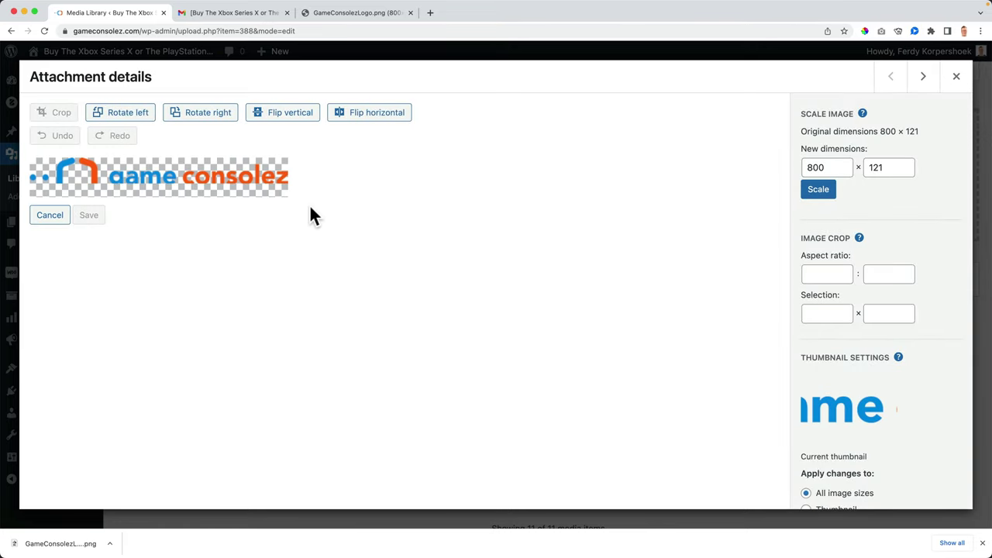
double_click(814, 167)
text(300)
key(Tab)
click(819, 191)
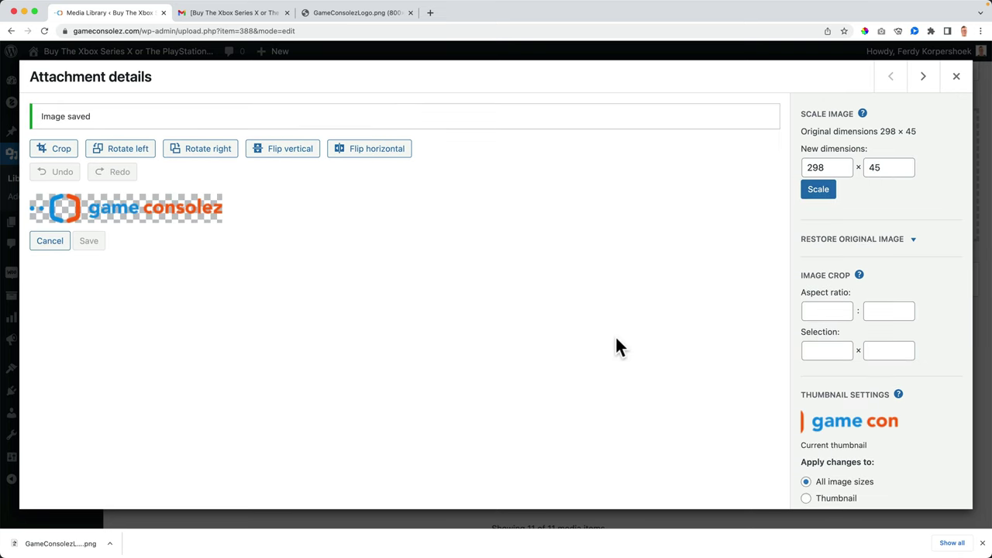
scroll(824, 316, down, 1)
scroll(823, 313, up, 1)
Step: Copy the GameConsolezLogo file URL from its attachment details
click(956, 78)
click(283, 359)
click(892, 79)
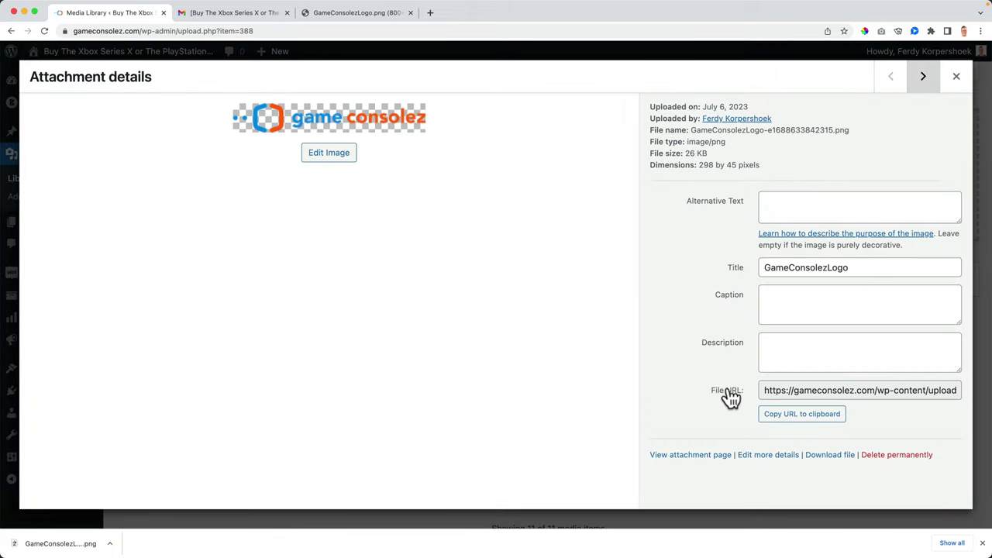
click(804, 422)
Step: Paste the logo URL into the Header image setting of WooCommerce's email settings
click(961, 86)
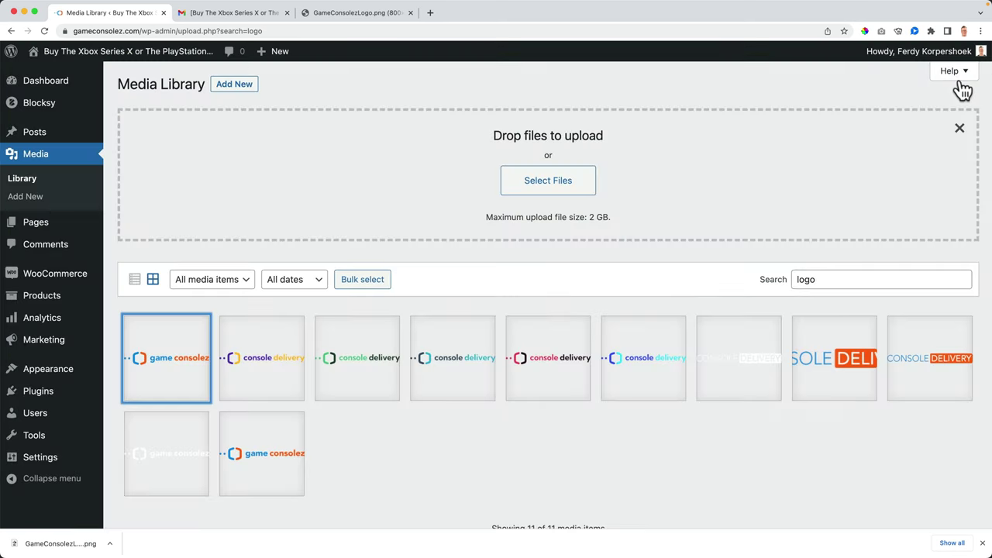
mouse_move(56, 281)
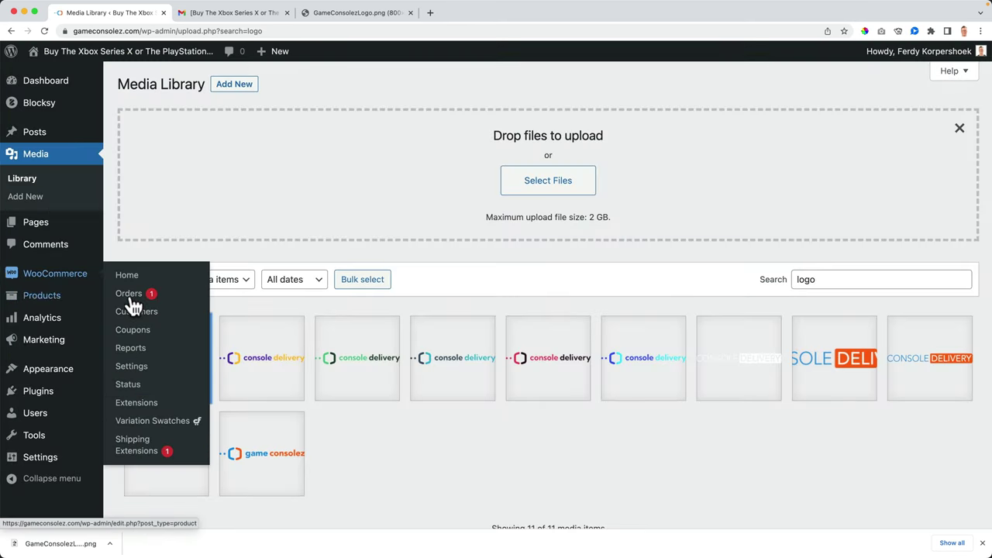
click(132, 366)
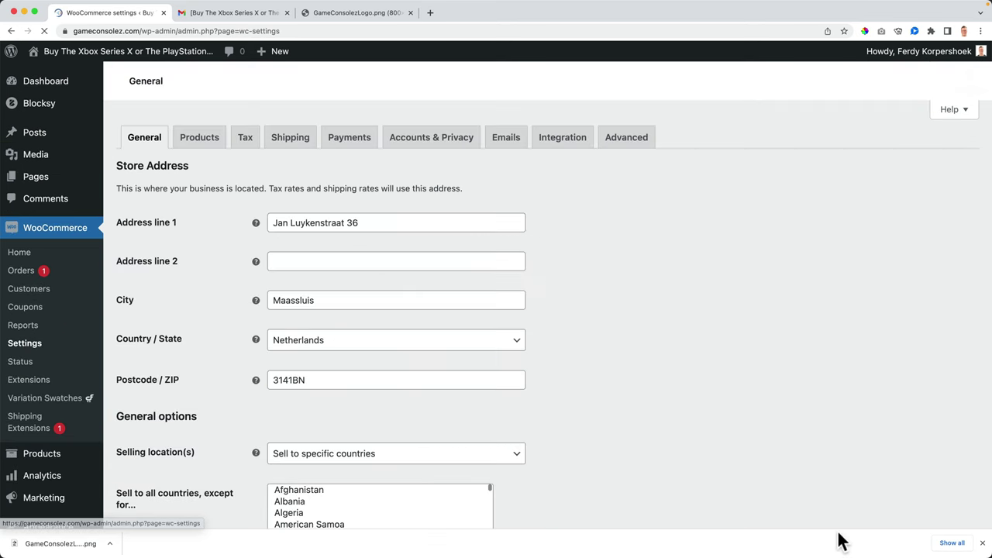
click(982, 542)
click(506, 144)
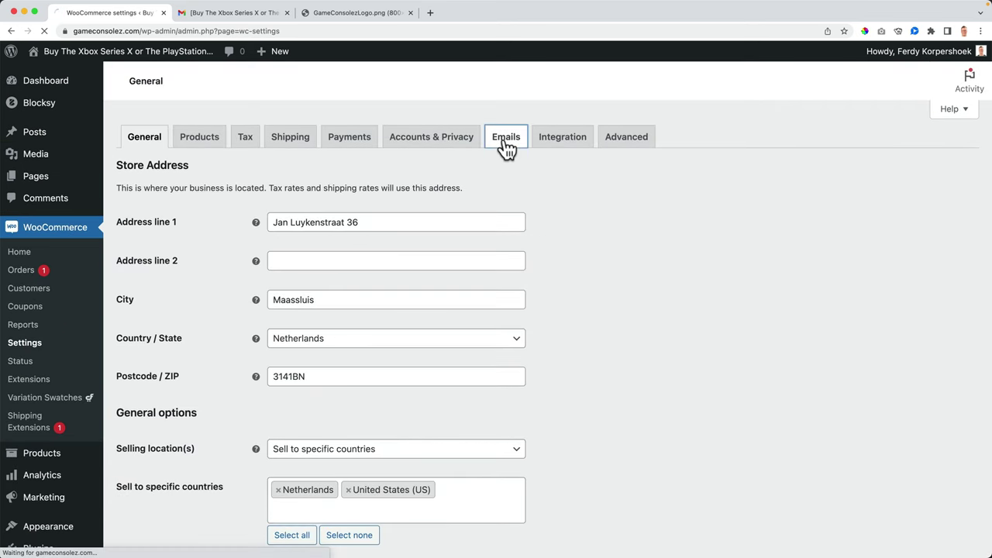
scroll(256, 310, down, 10)
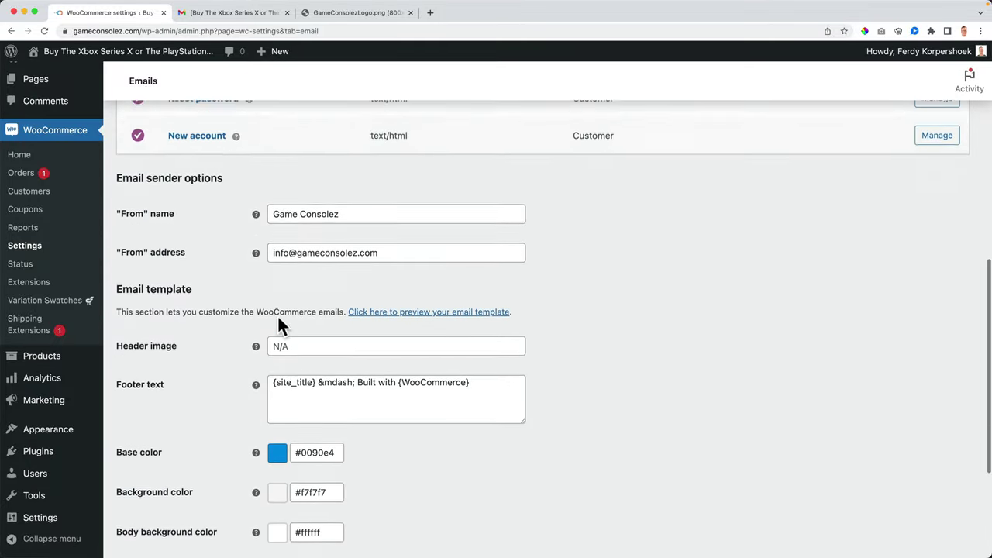
click(295, 311)
key(super+v)
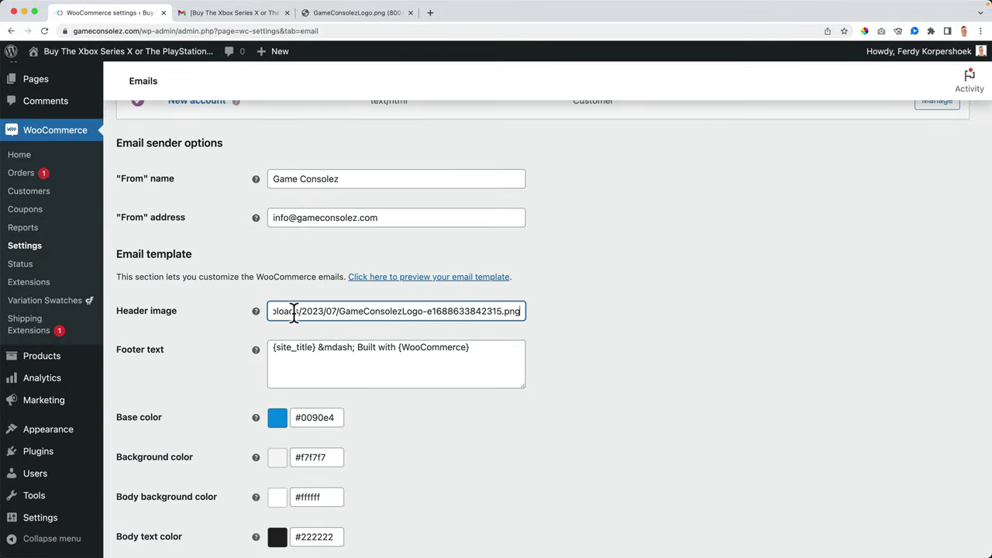
key(Tab)
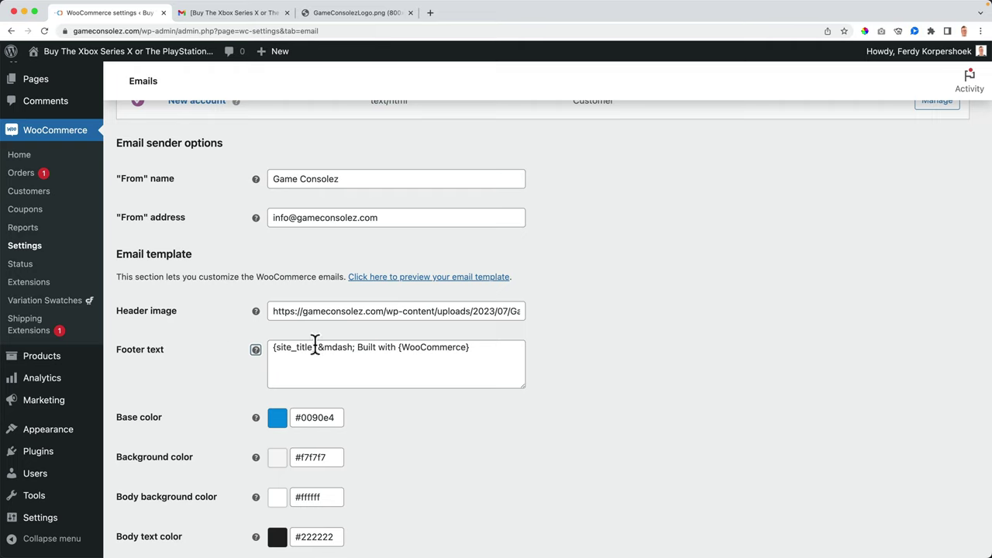
Step: Trim the footer text to just {site_title} by deleting '&mdash; Built with {WooCommerce}'
drag(315, 346, 478, 347)
key(BackSpace)
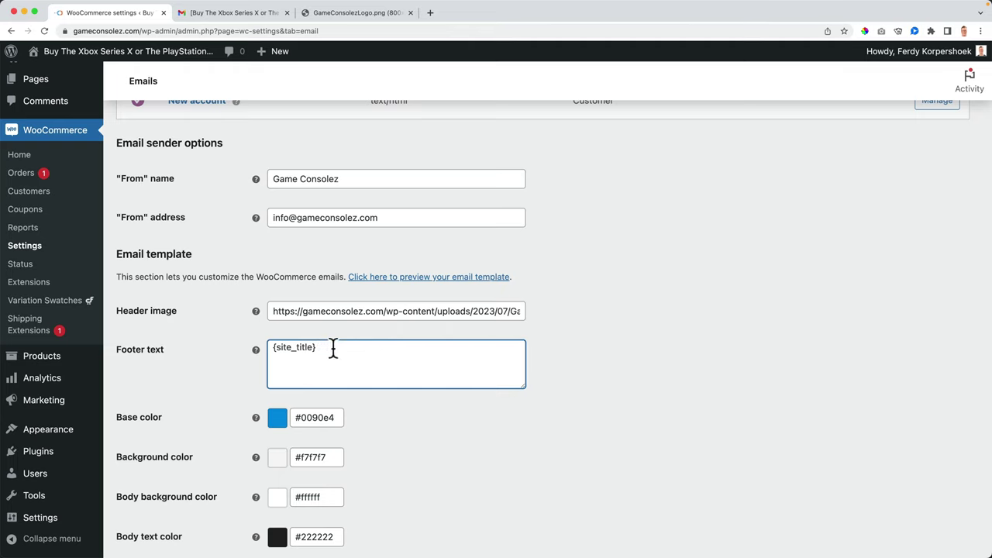
drag(333, 349, 265, 346)
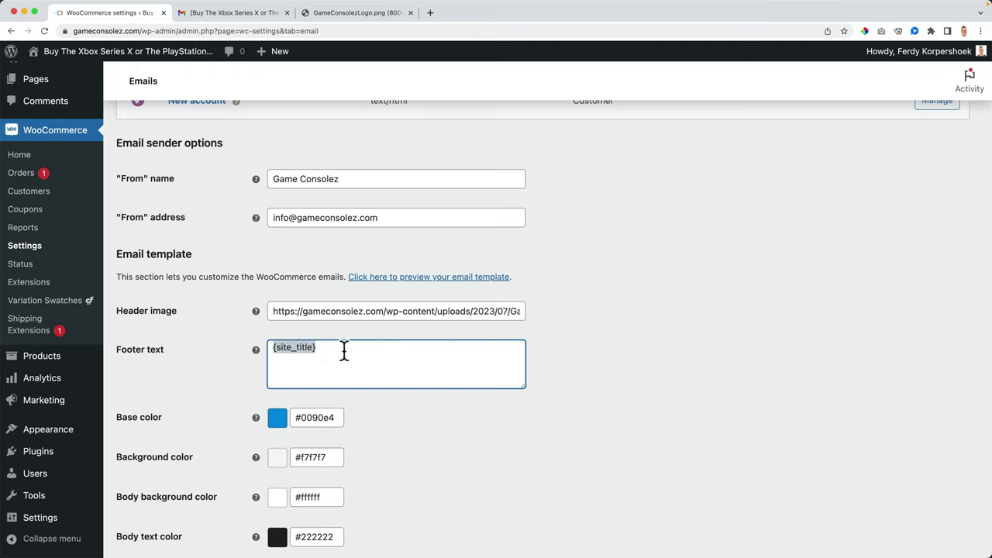
scroll(348, 353, down, 3)
scroll(354, 361, up, 5)
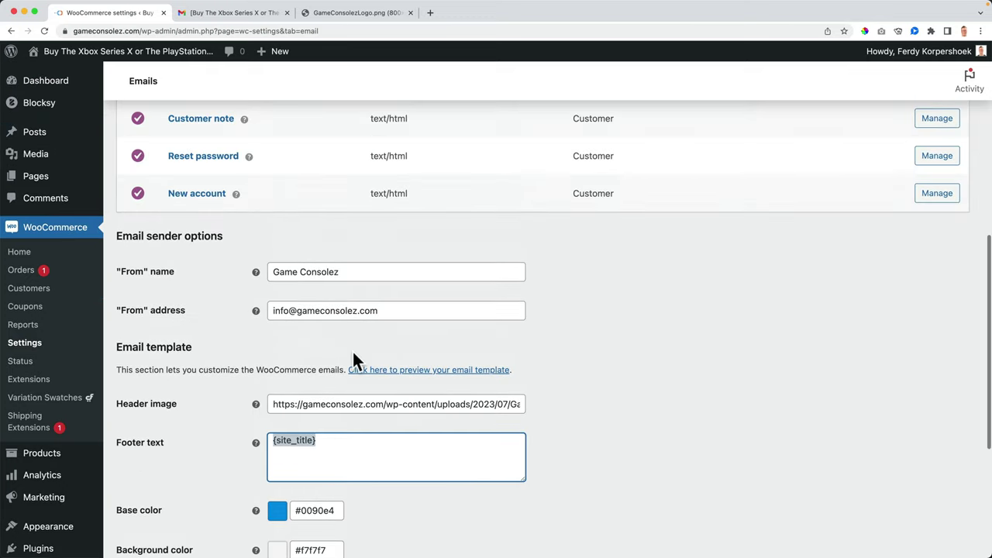
scroll(352, 350, down, 5)
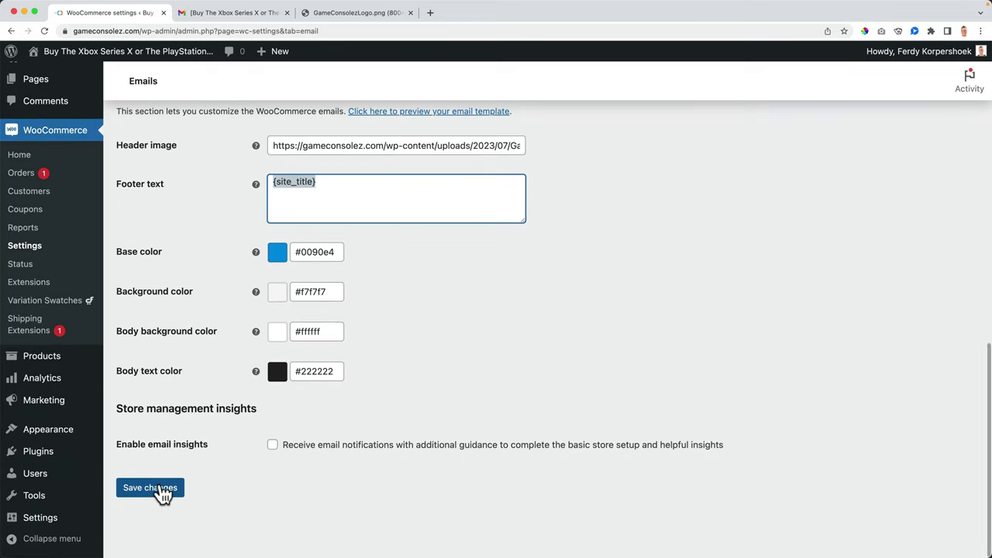
Step: Save the email settings and add a black size L T-Shirt to the cart
click(160, 494)
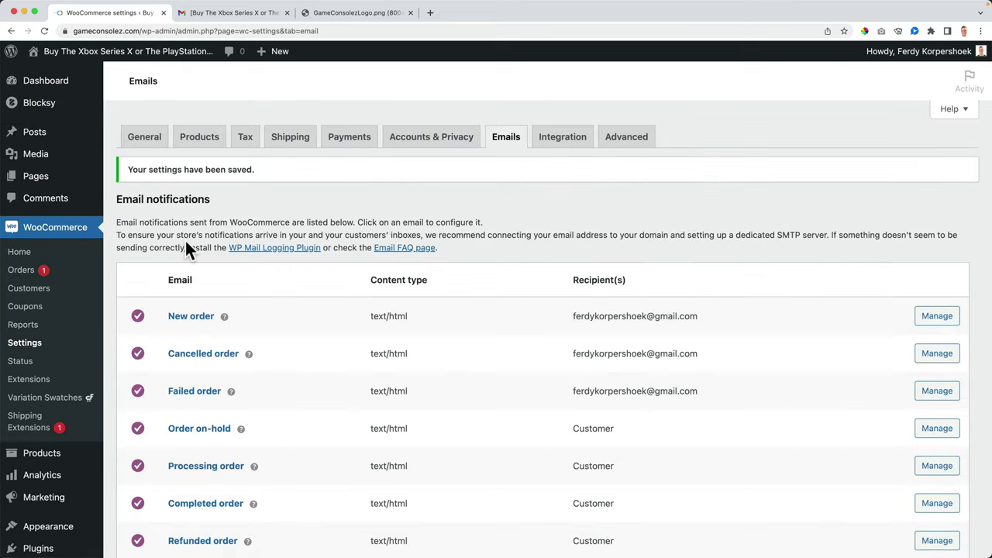
click(158, 56)
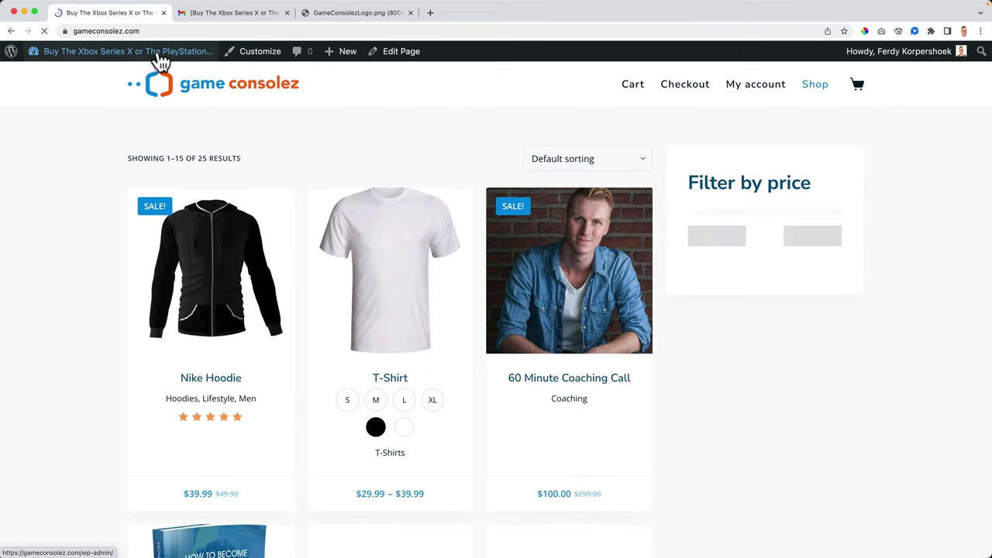
click(387, 260)
scroll(473, 305, down, 3)
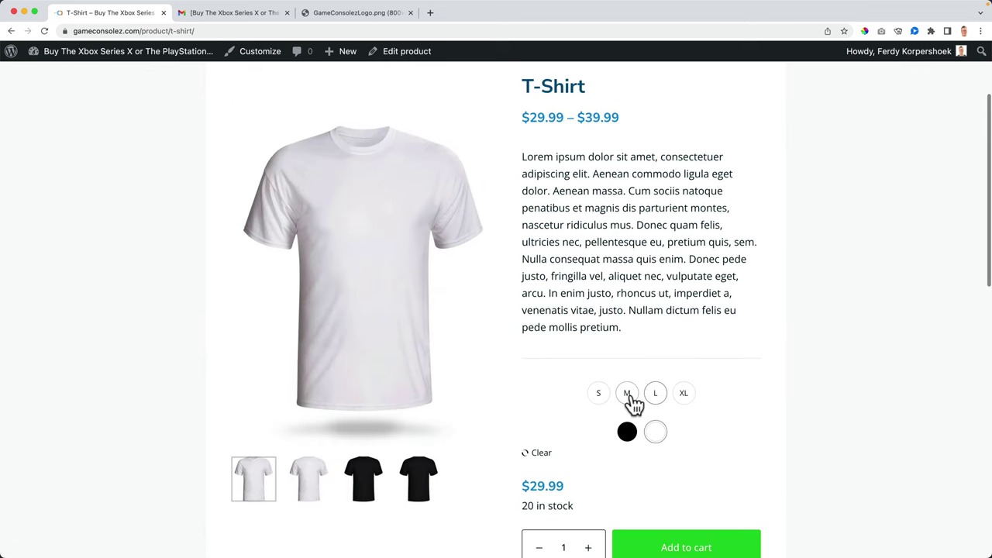
click(627, 432)
scroll(628, 436, down, 2)
click(649, 486)
Step: Check out the T-Shirt for $41.94 with cash on delivery, accepting the terms
click(724, 482)
scroll(736, 465, down, 4)
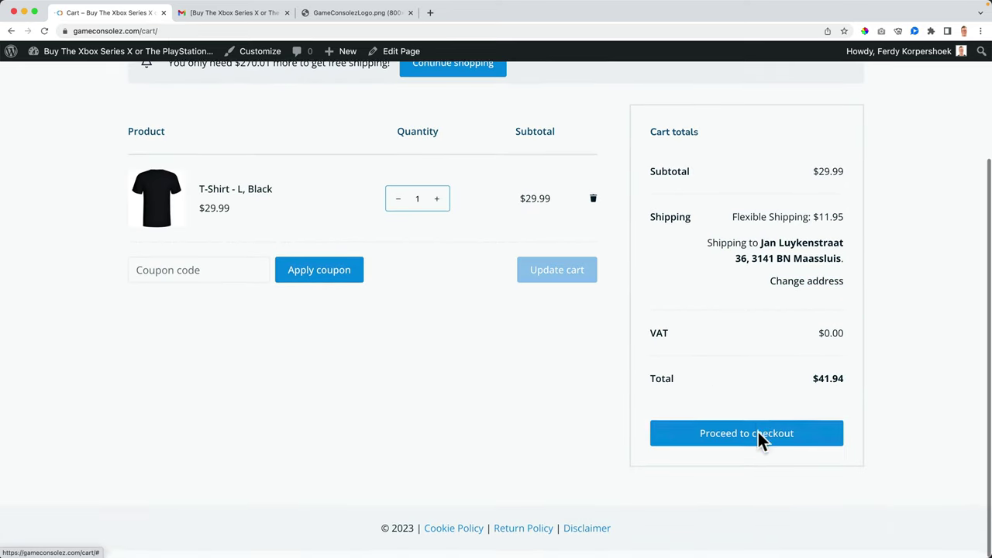
click(746, 440)
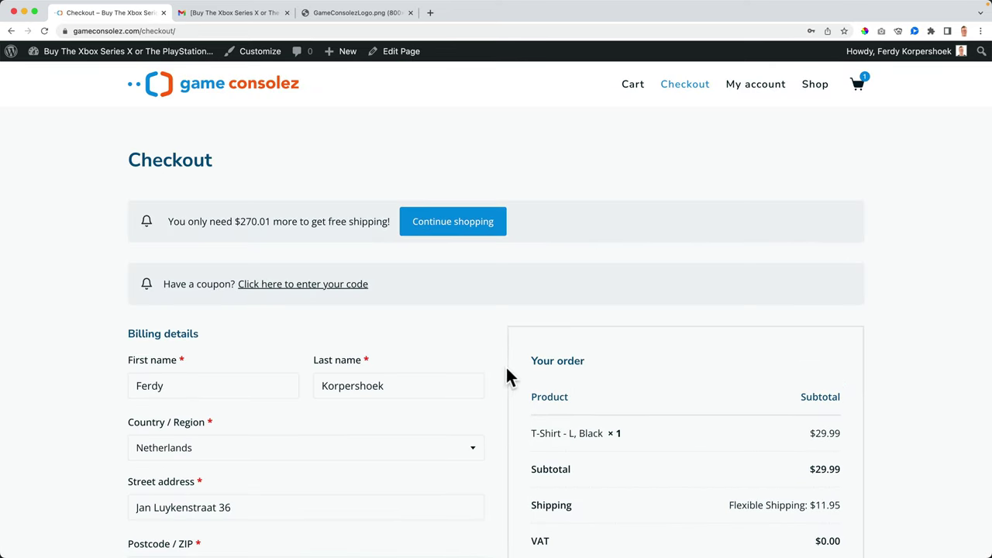
scroll(671, 370, down, 4)
scroll(671, 372, down, 5)
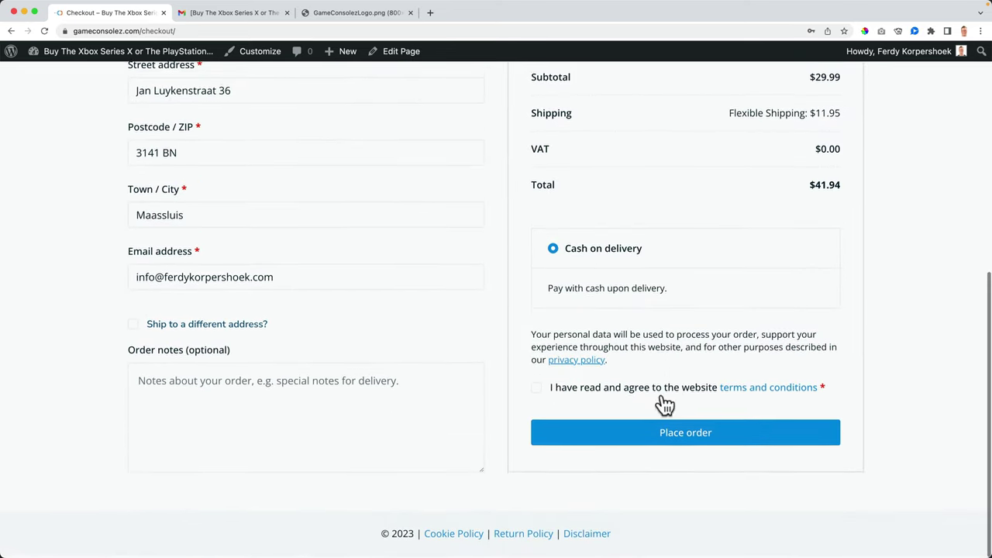
click(537, 389)
click(687, 439)
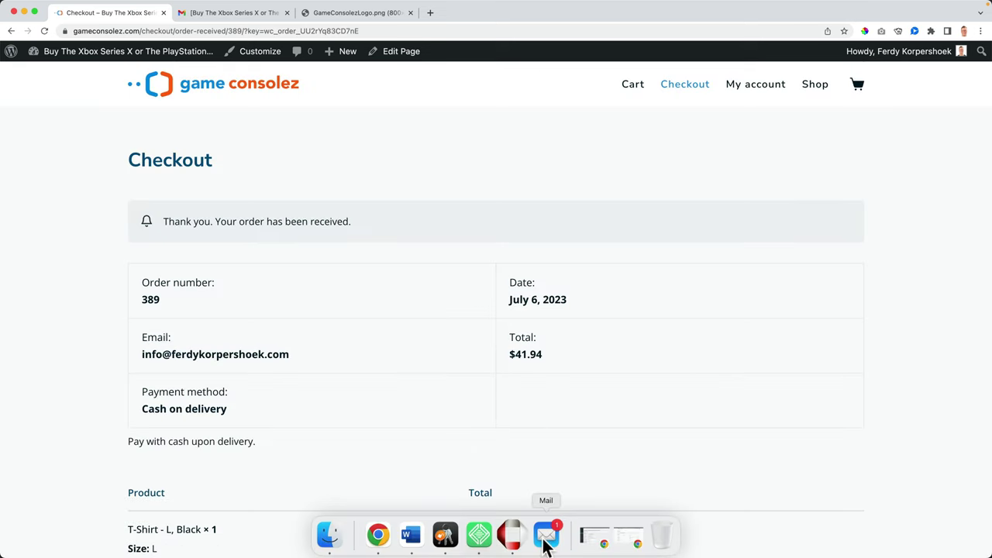
Step: Compare the sender address of the new Game Consolez email with the older purple email
click(545, 543)
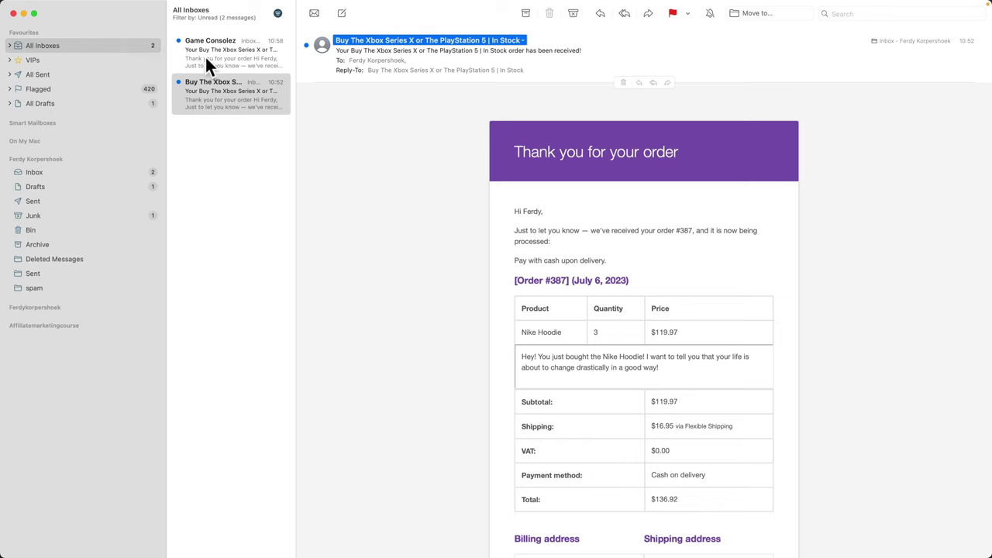
click(206, 58)
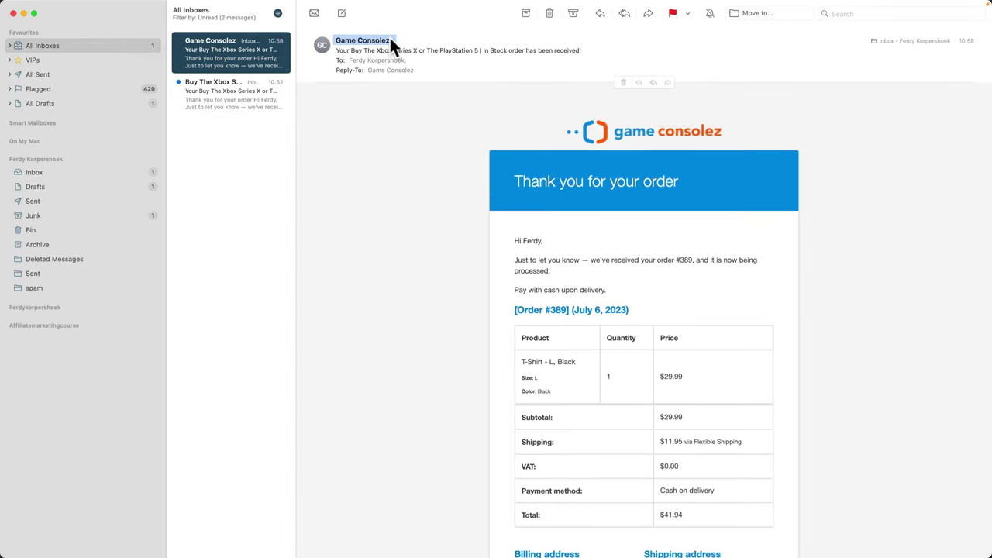
click(390, 40)
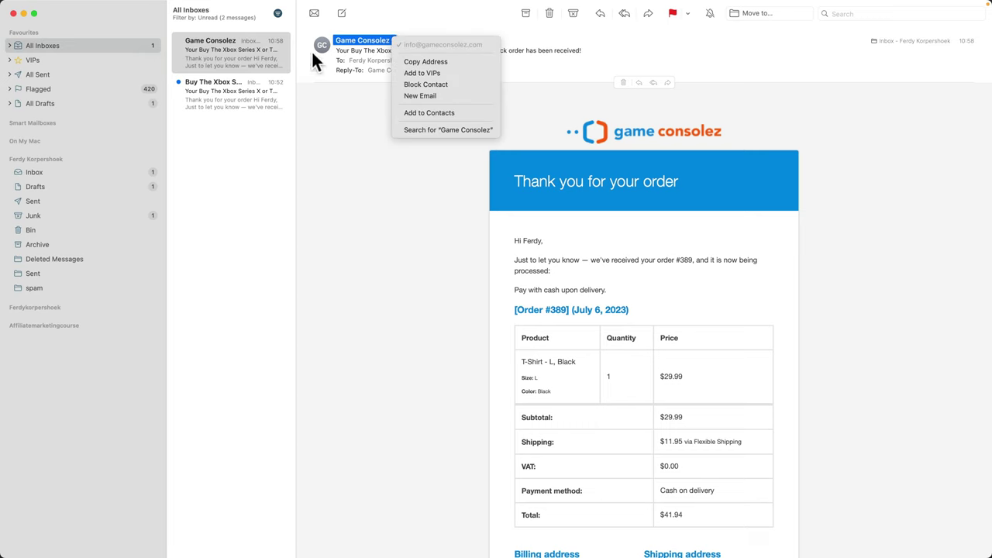
click(239, 99)
click(239, 99)
click(519, 39)
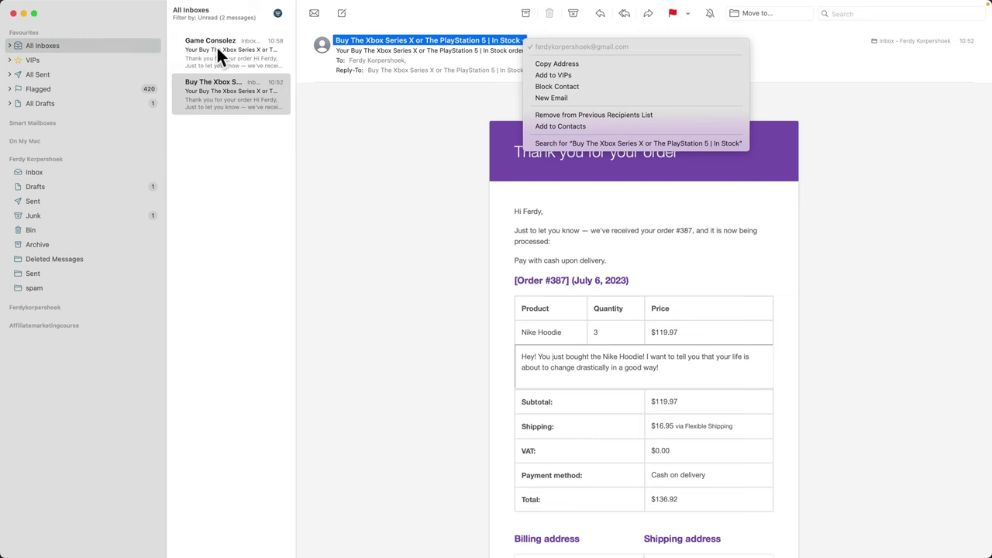
click(245, 47)
click(245, 47)
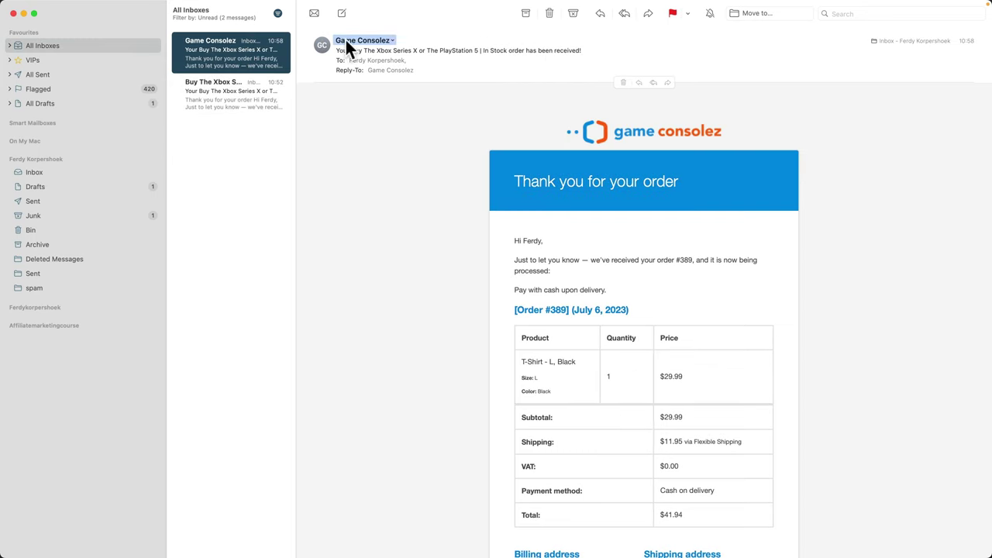
Step: Compare the blue order #389 email body with the older purple email, highlighting 'processed'
click(259, 108)
click(255, 63)
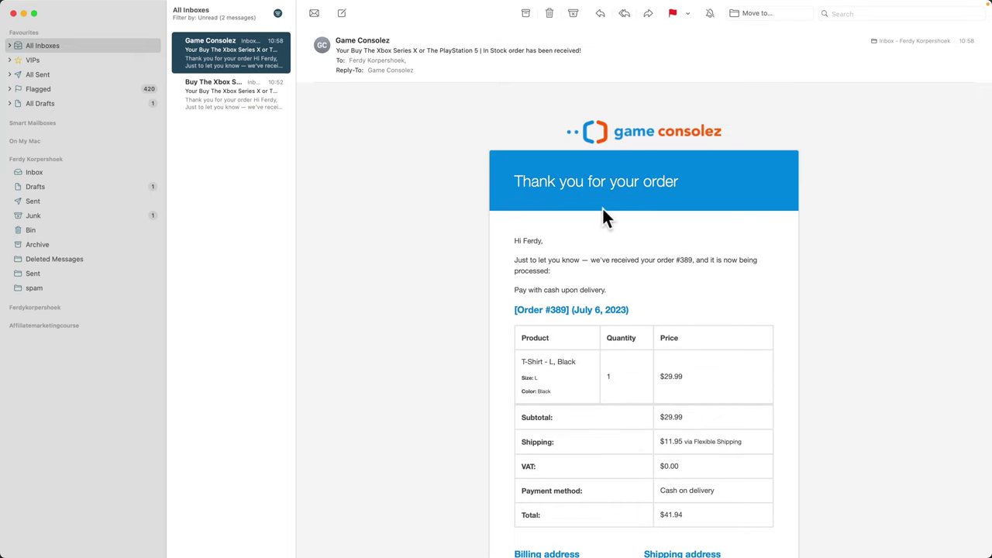
scroll(556, 257, down, 5)
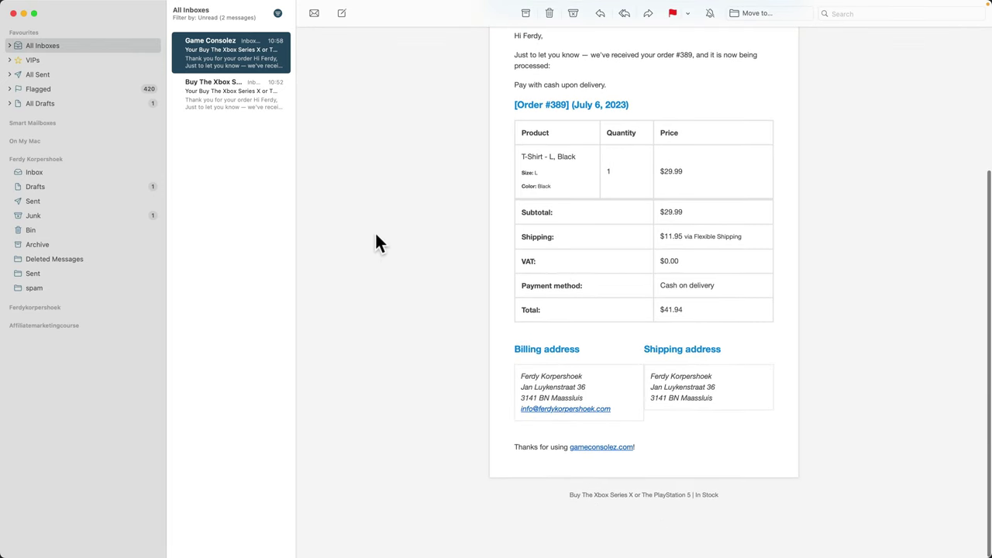
click(255, 109)
scroll(399, 210, down, 4)
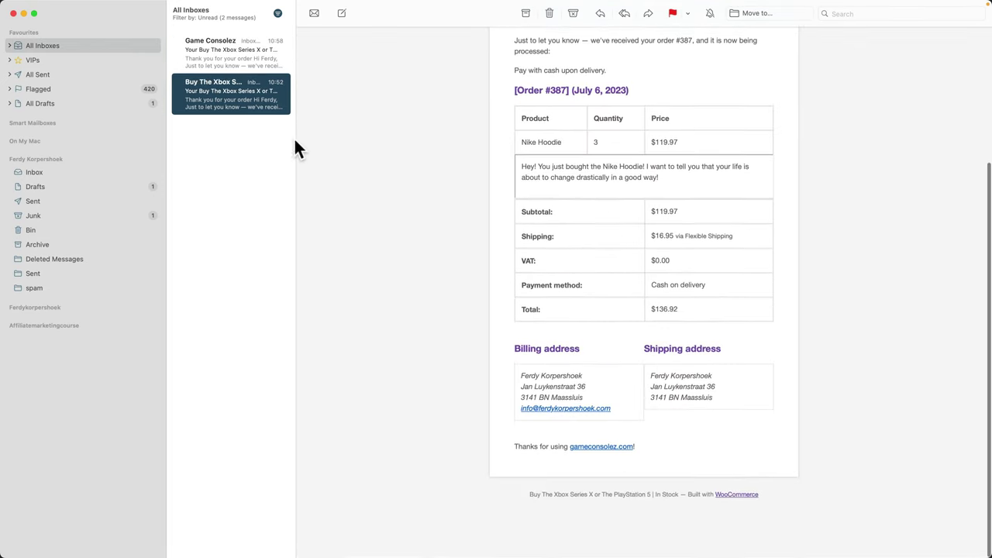
click(243, 62)
scroll(398, 190, down, 5)
click(250, 108)
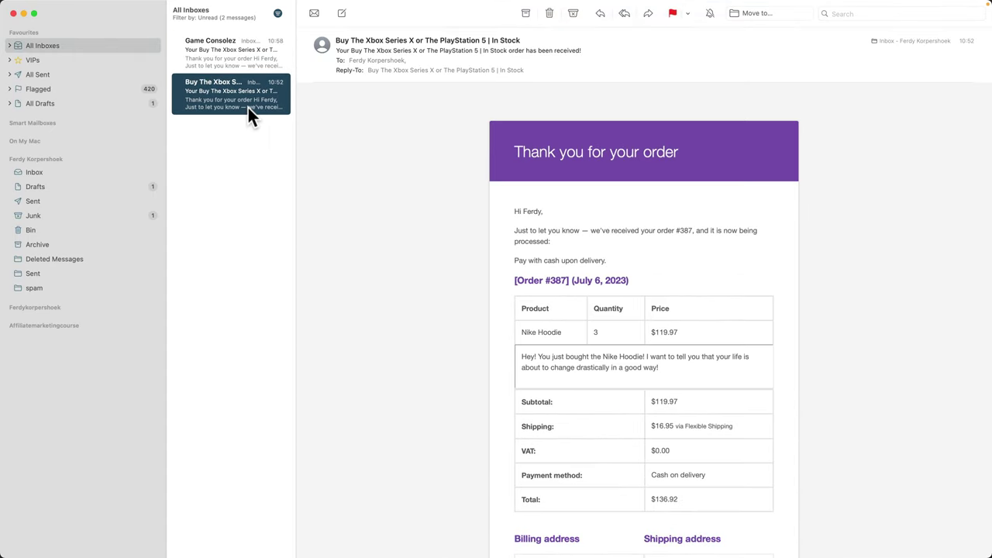
scroll(413, 269, down, 5)
scroll(620, 465, up, 5)
click(241, 58)
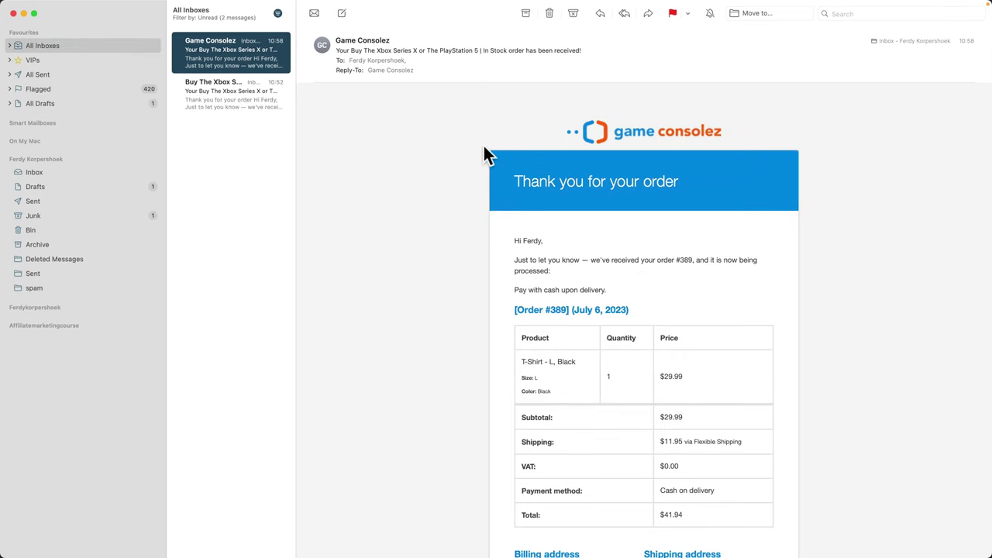
drag(514, 269, 547, 271)
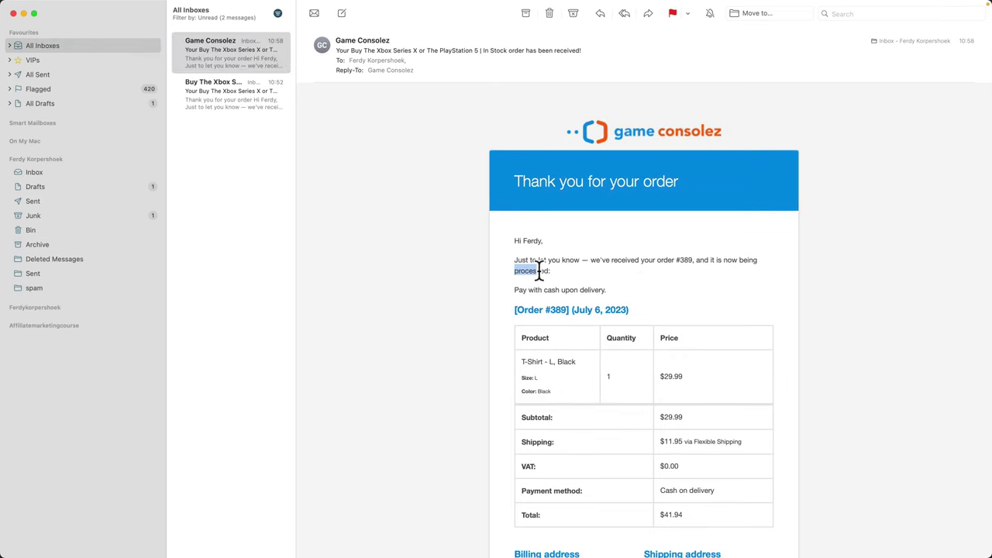
click(547, 271)
Step: Open WooCommerce's Processing order email settings and match its subject against the Mail email
mouse_move(509, 545)
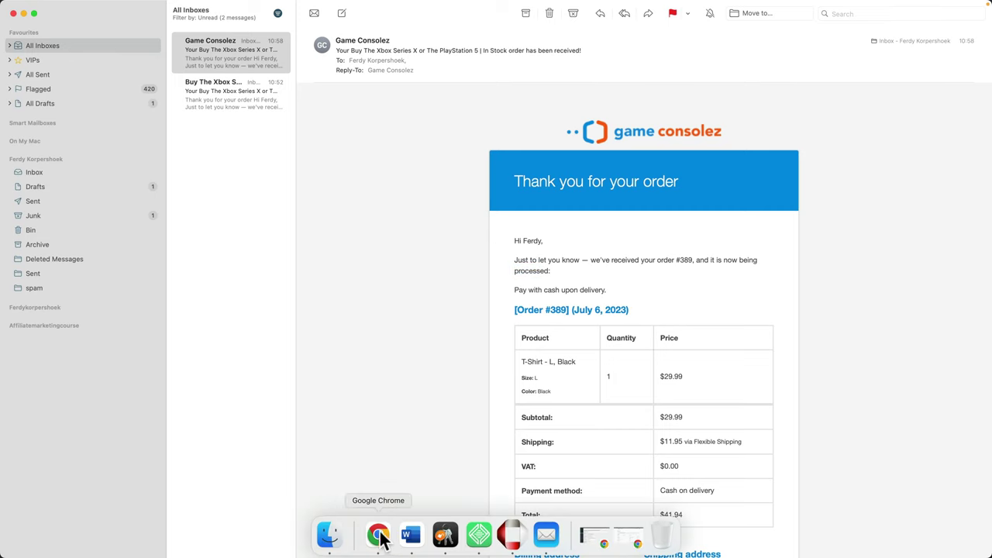
click(378, 545)
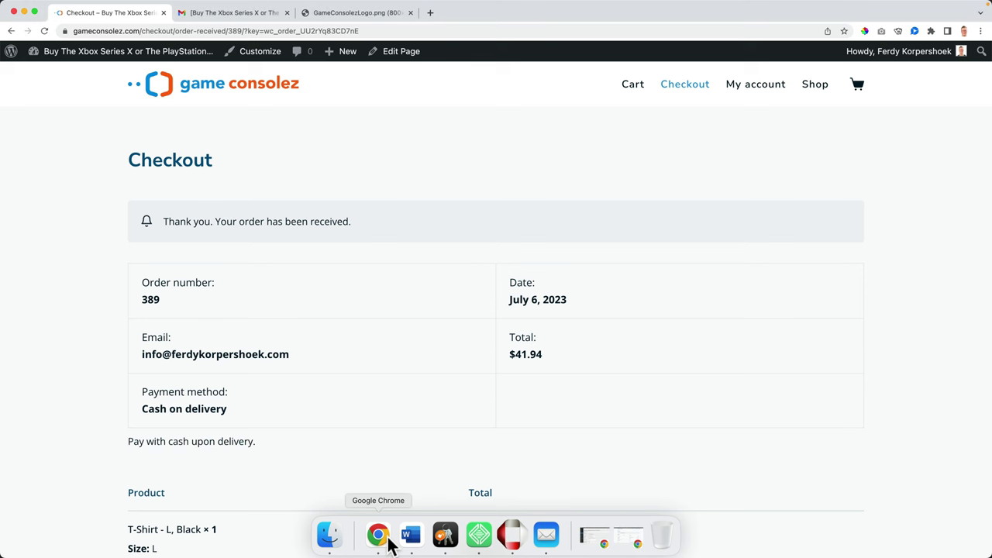
click(101, 54)
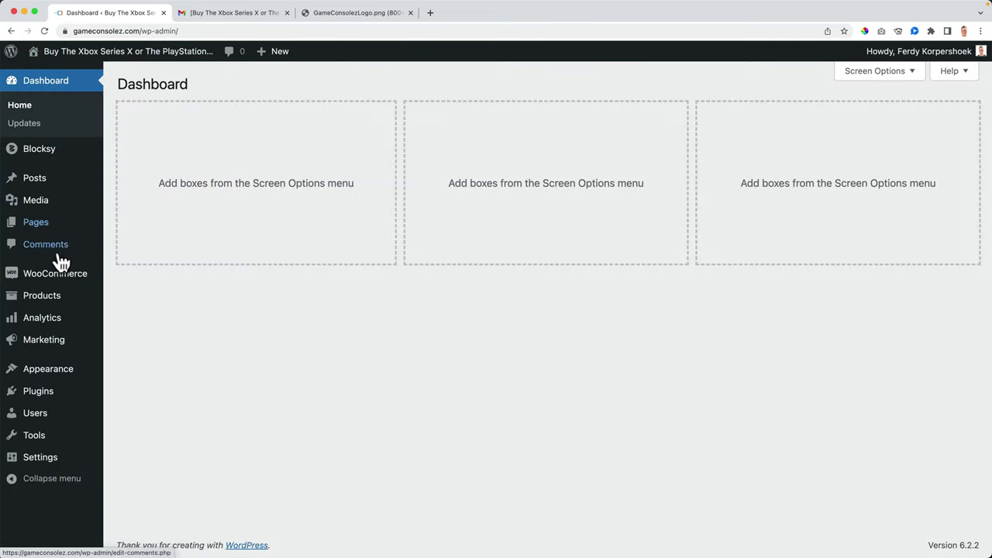
mouse_move(69, 280)
click(138, 364)
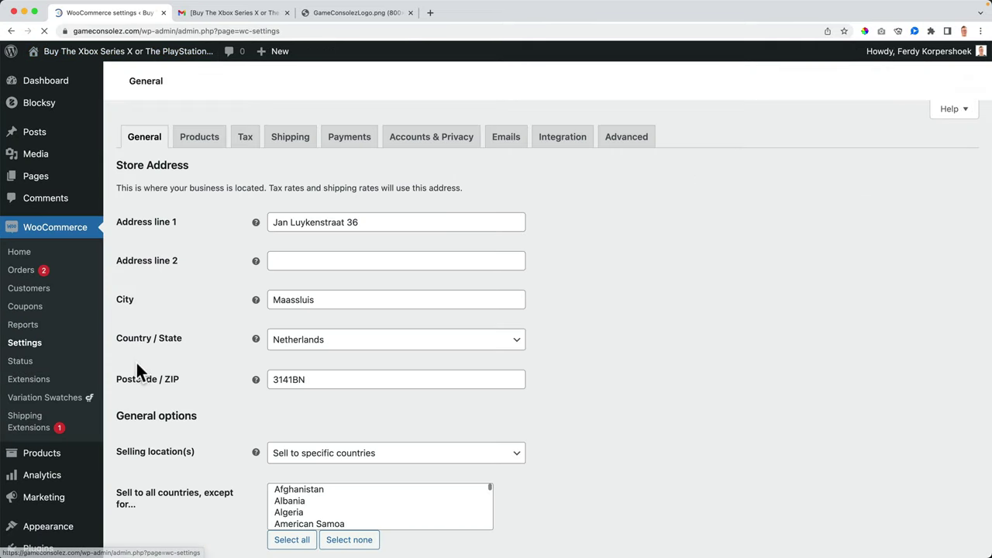
click(508, 140)
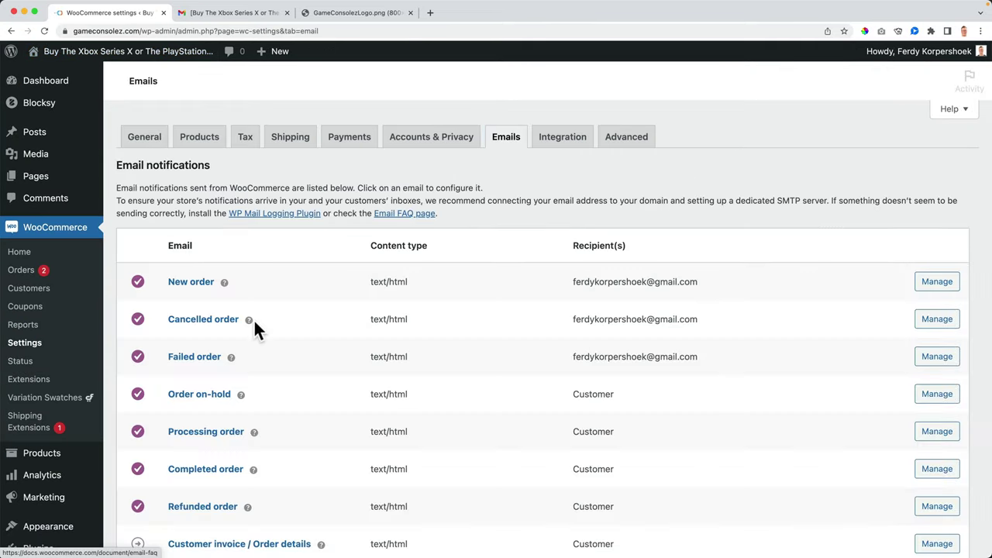
scroll(248, 345, down, 2)
click(216, 373)
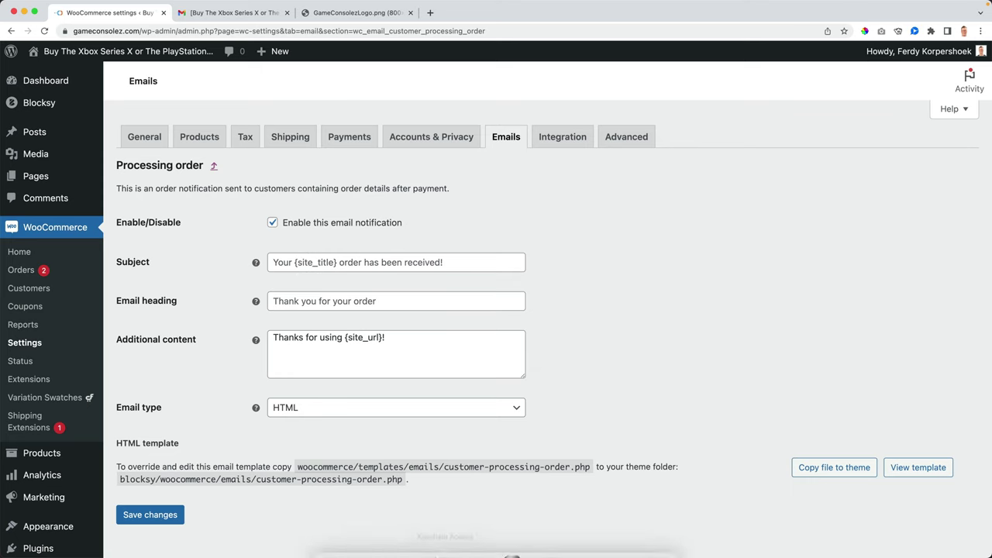
mouse_move(434, 550)
click(546, 536)
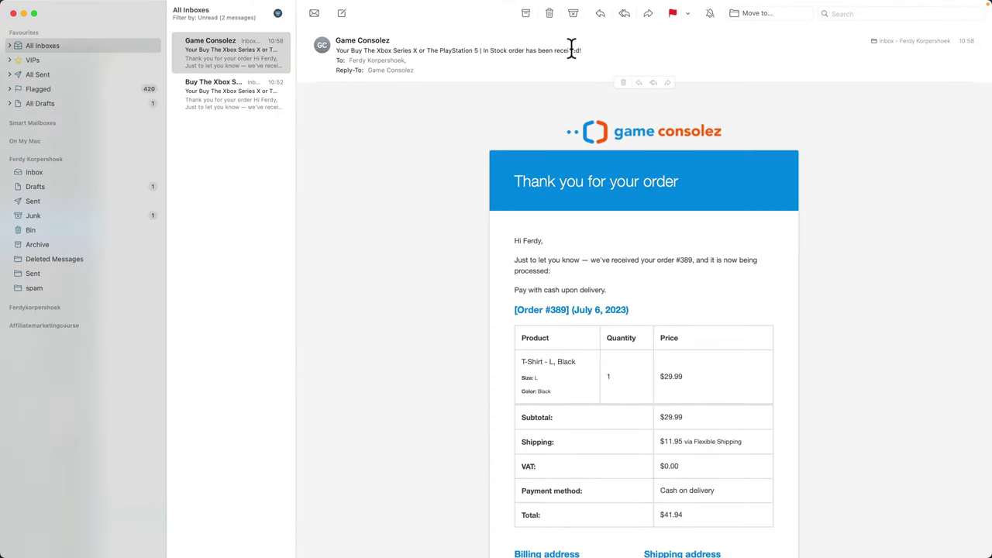
mouse_move(479, 550)
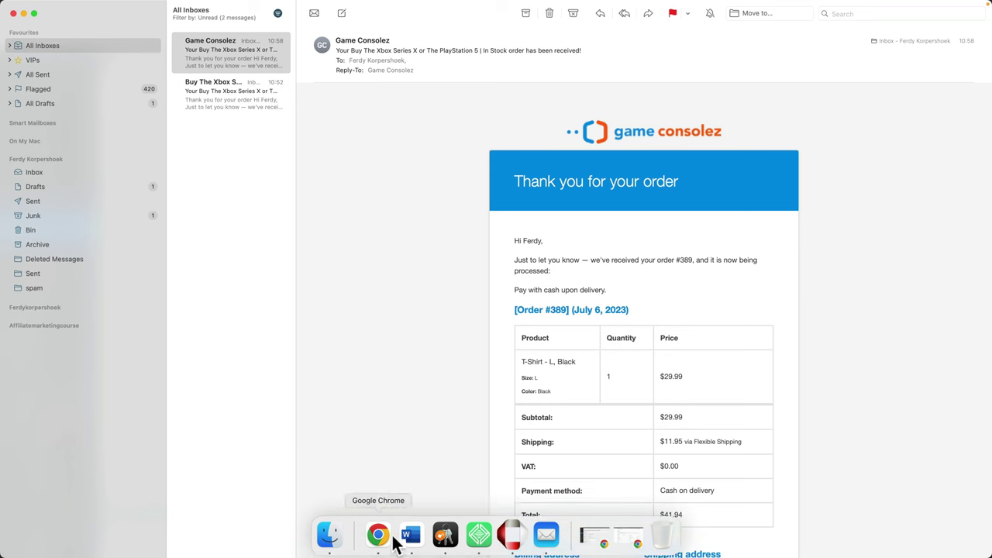
Step: Change the Processing order email subject to 'Your Order Has Been Received'
click(385, 540)
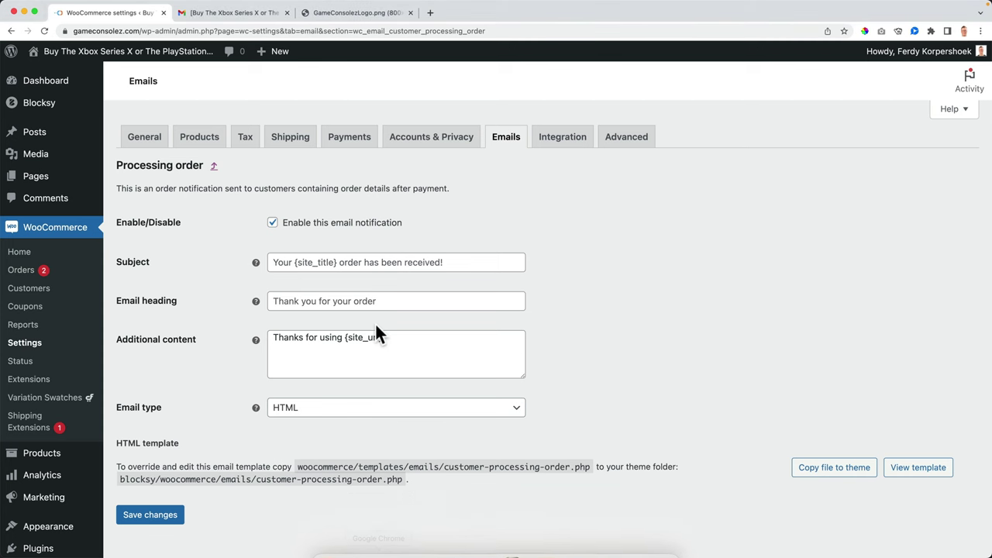
click(297, 262)
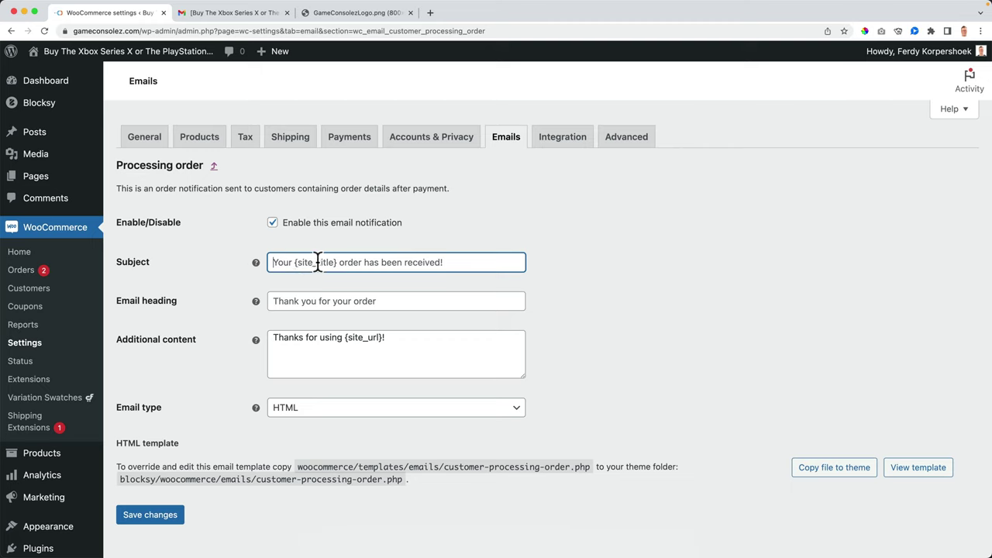
key(super+a)
text(Y)
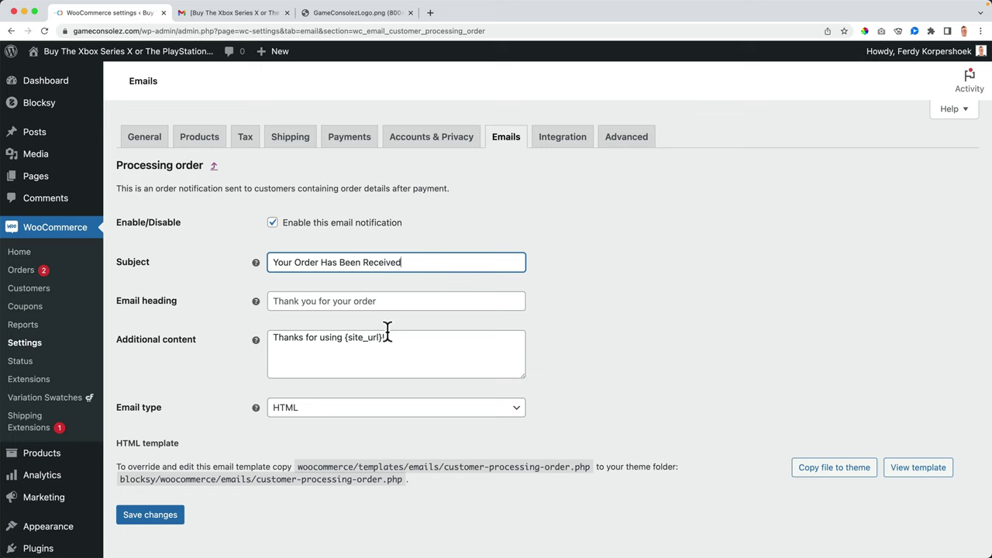
Step: Replace the additional content with a 'Goodluck with your product(s)!' note and save
click(547, 537)
scroll(620, 357, down, 5)
scroll(602, 376, down, 2)
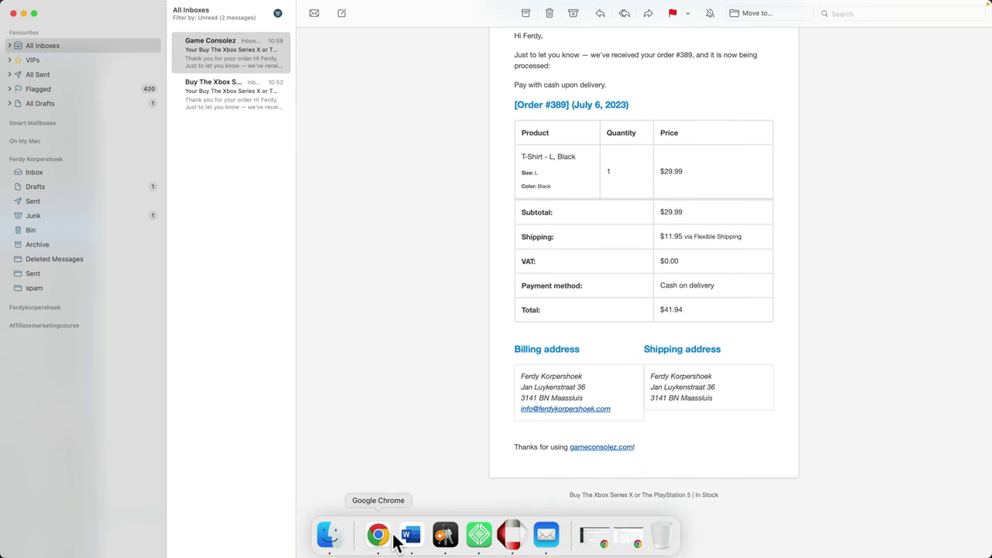
click(377, 535)
click(338, 354)
key(super+a)
text(Go)
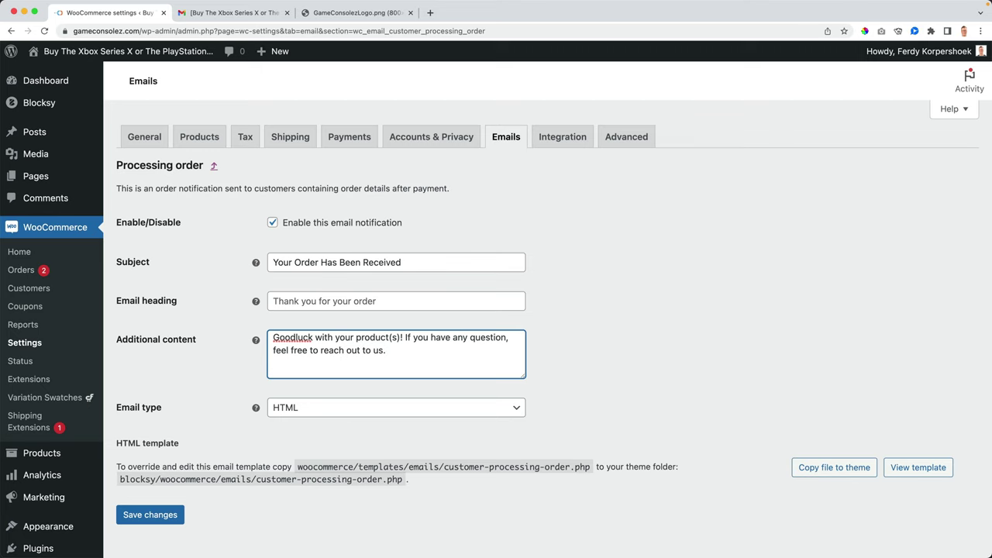
click(153, 519)
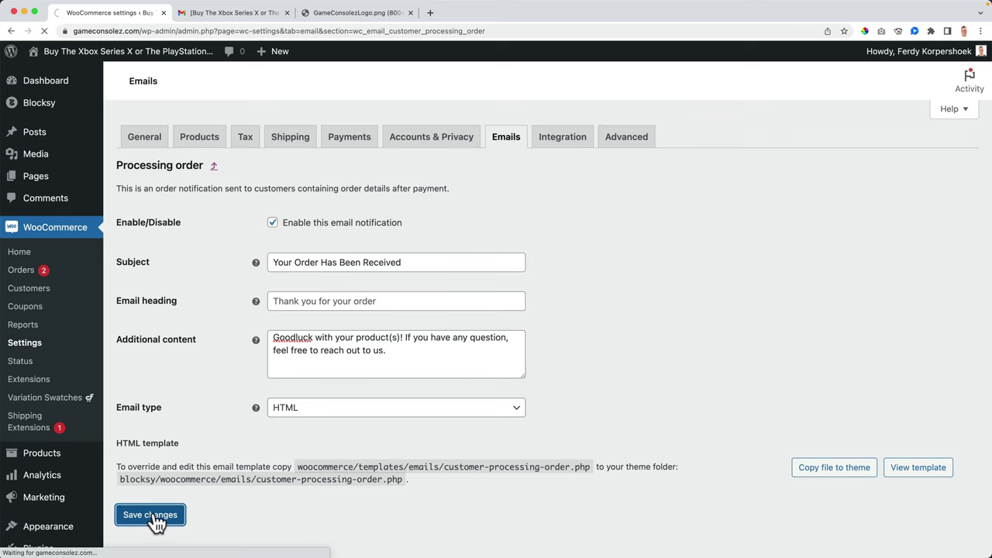
Step: Order the $100.00 60 Minute Coaching Call with cash on delivery, accepting the terms
click(145, 54)
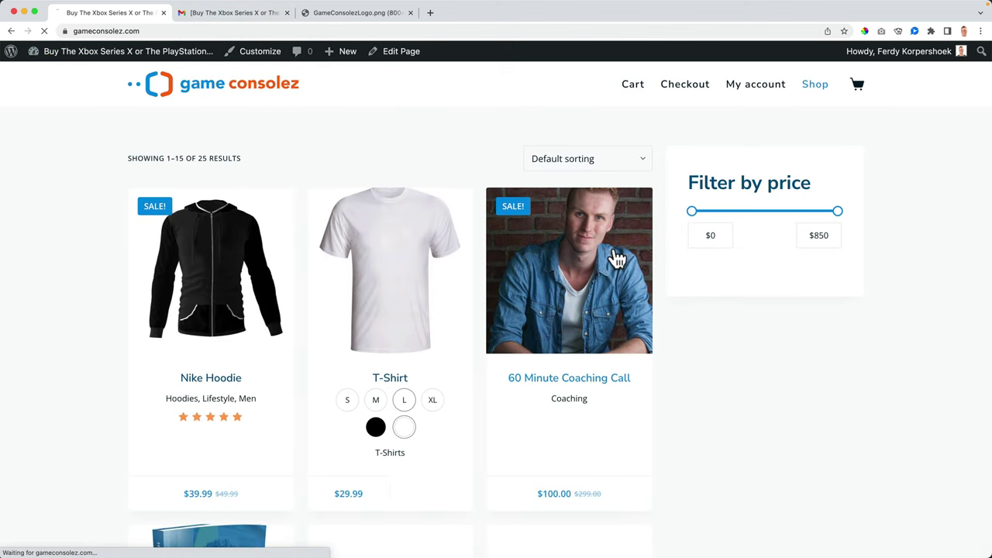
click(616, 259)
click(651, 339)
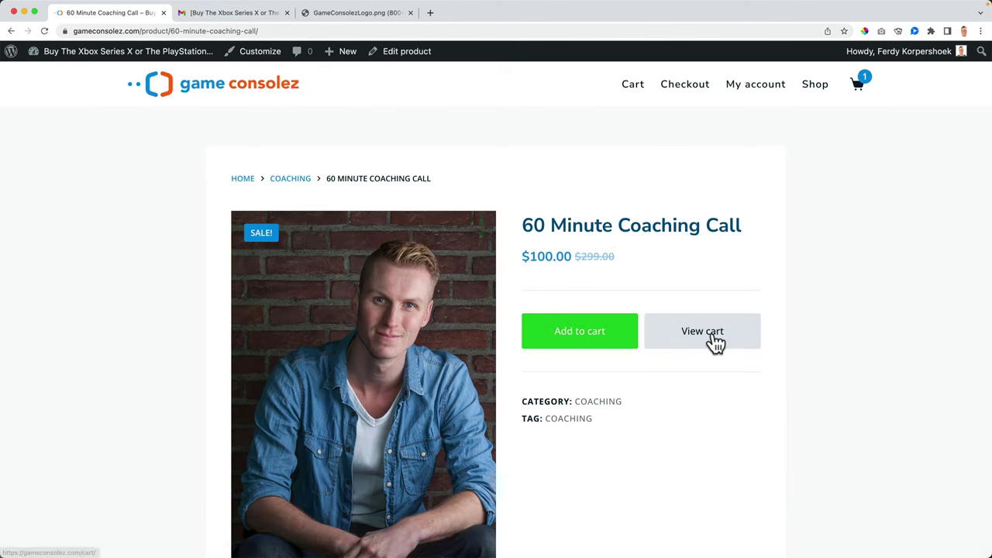
click(712, 338)
click(740, 415)
scroll(708, 414, down, 5)
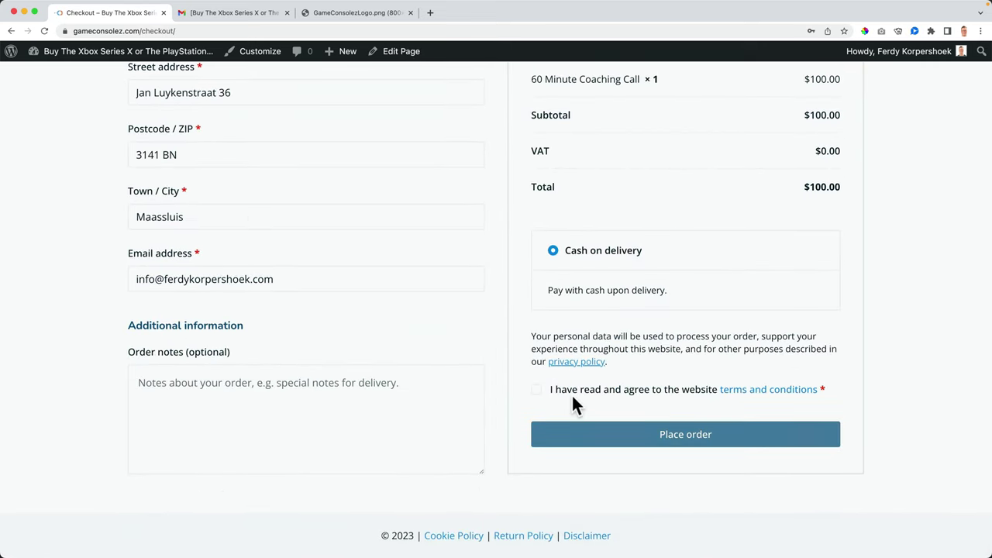
click(535, 390)
click(685, 436)
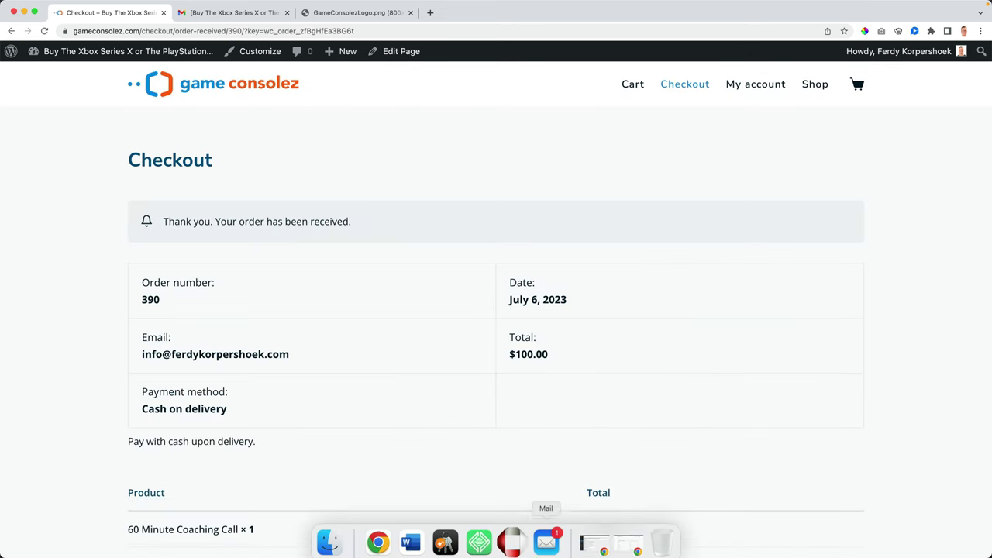
Step: Compare order #390's 'Your Order Has Been Received' email and 'Goodluck' note against order #389
click(545, 537)
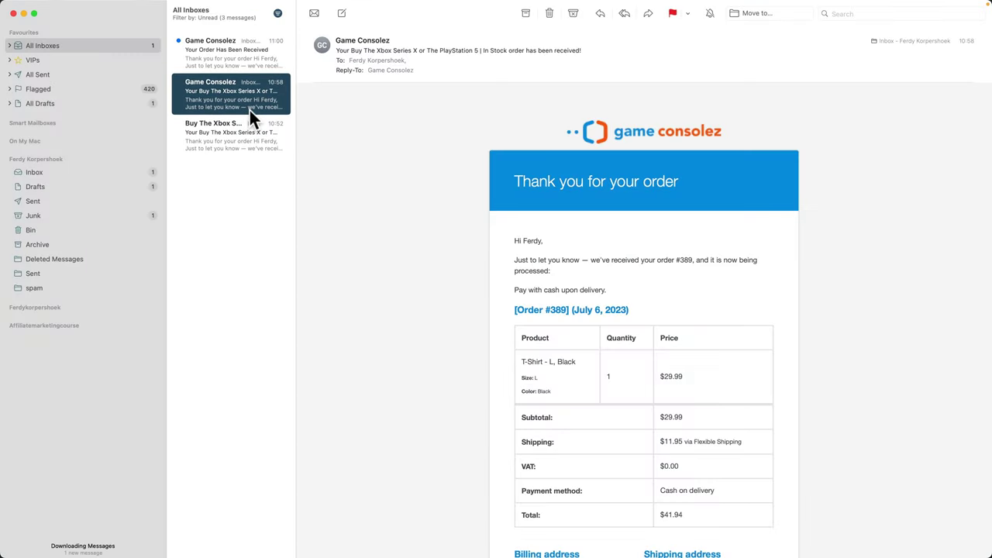
key(Up)
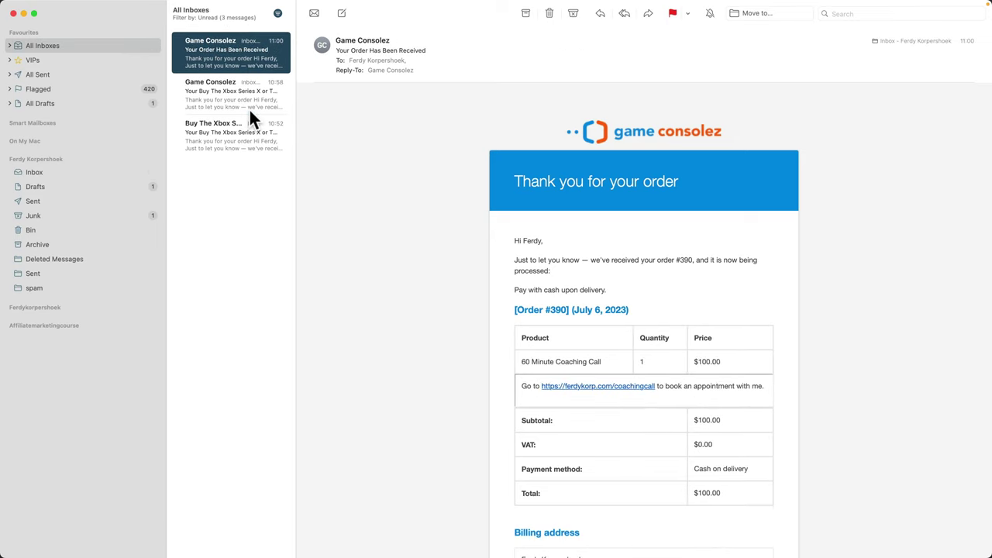
key(Down)
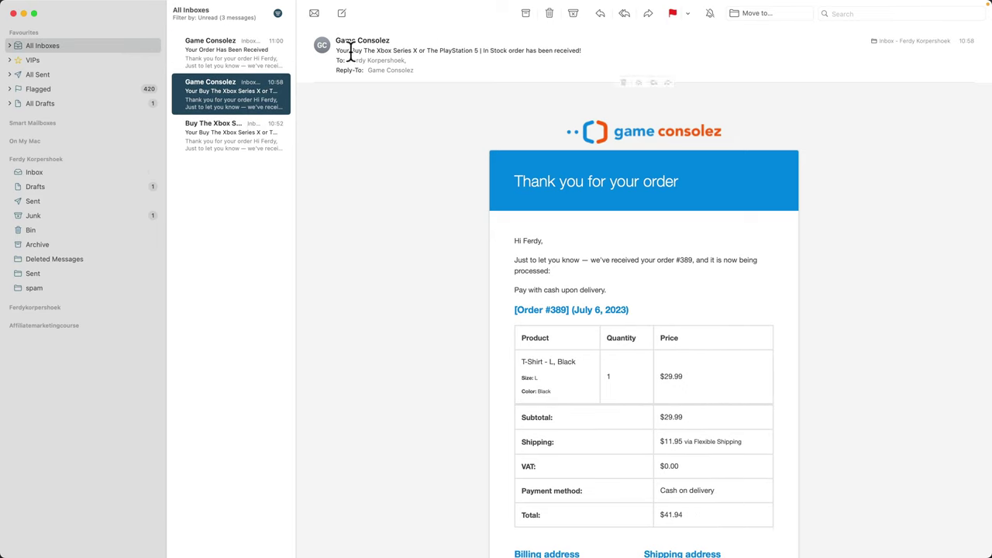
key(Up)
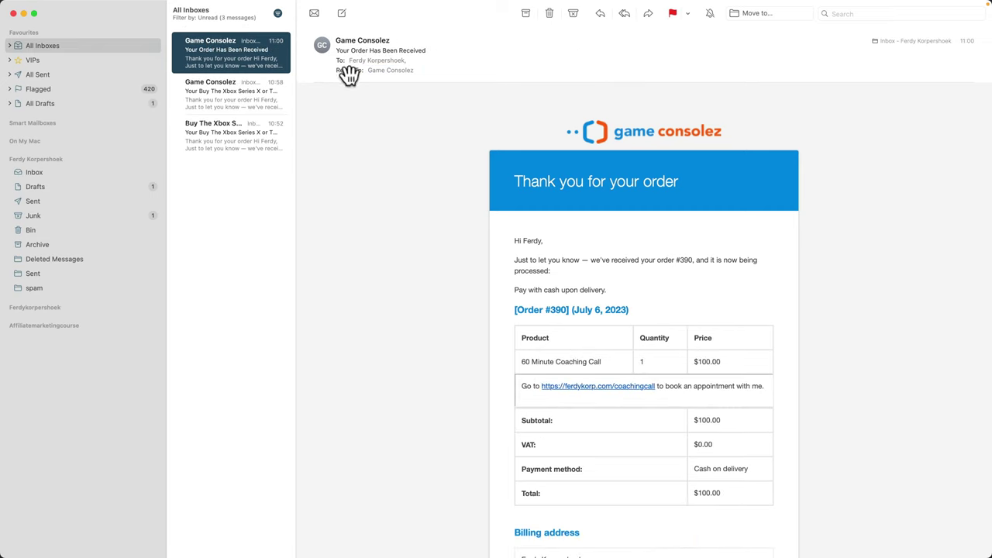
key(Down)
key(Up)
key(Down)
key(Up)
key(Down)
key(Up)
key(Down)
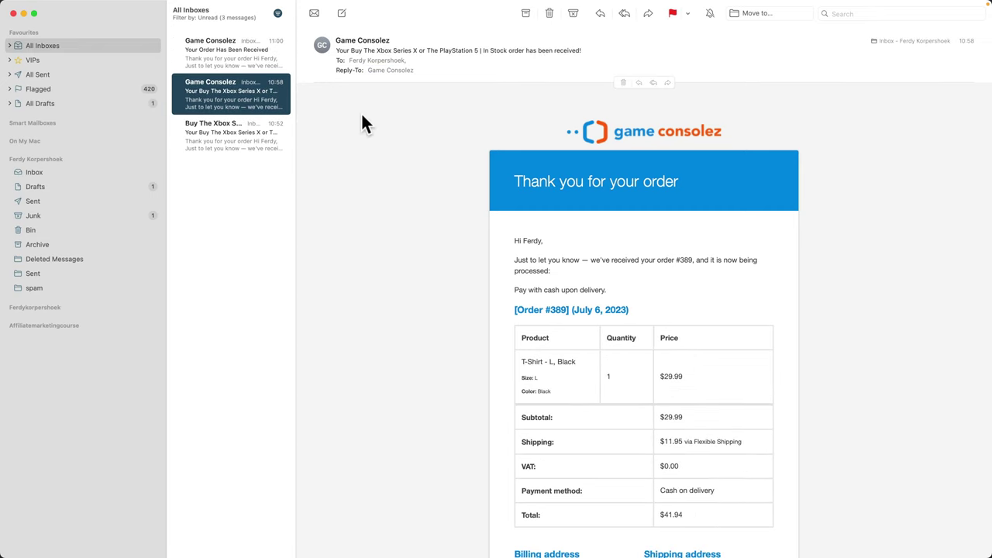
key(Up)
key(Down)
key(Up)
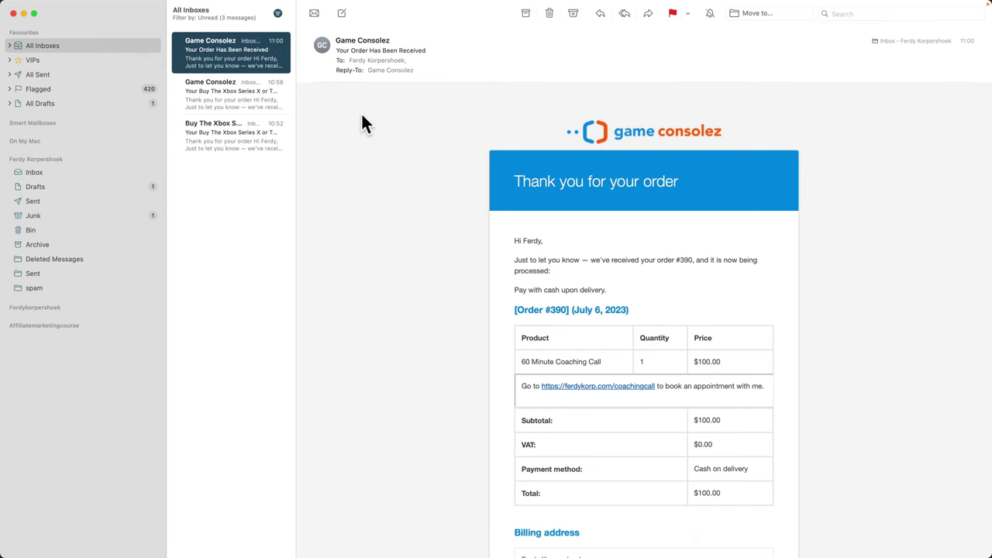
key(Down)
key(Up)
scroll(653, 379, down, 5)
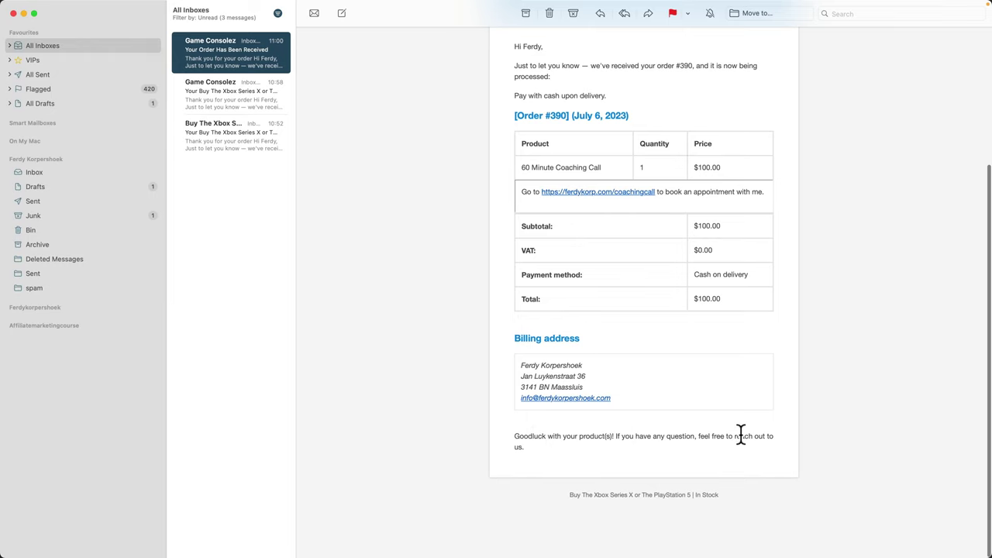
scroll(658, 461, up, 5)
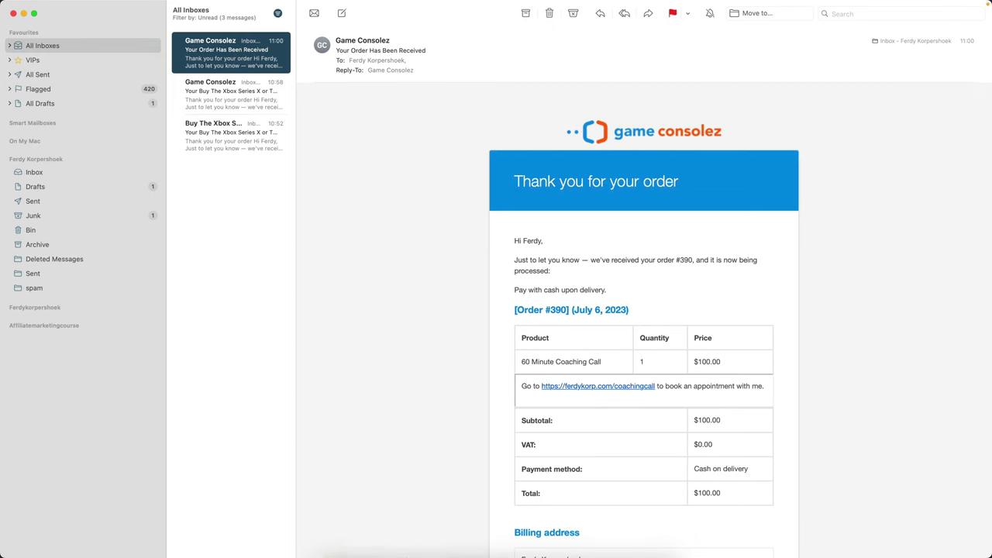
Step: Copy the Processing order template into Blocksy as customer-processing-order.php and save
click(379, 535)
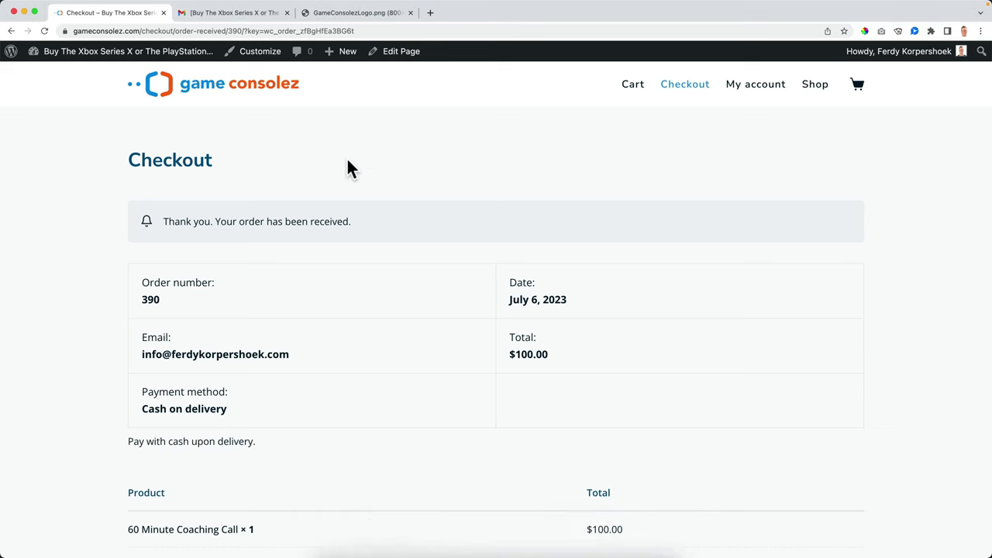
click(122, 55)
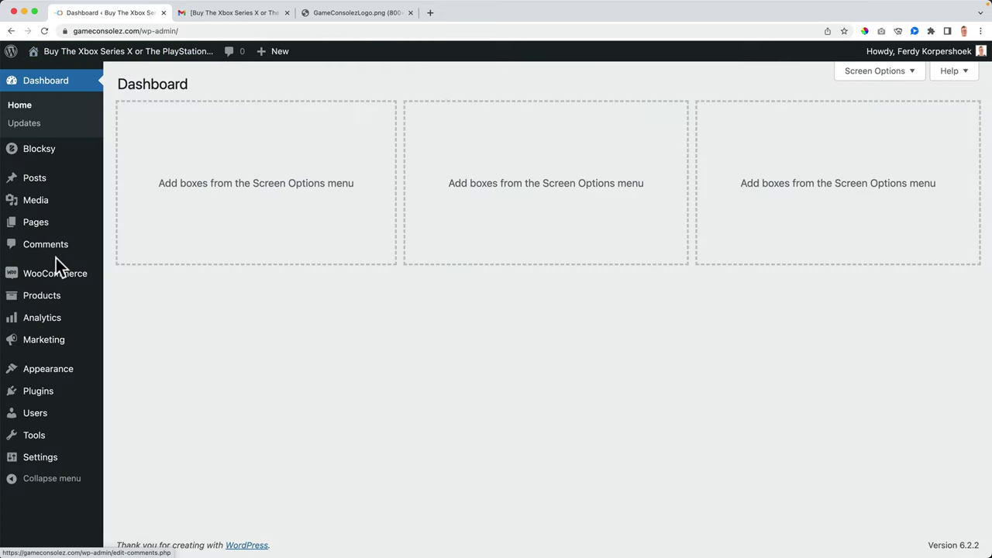
mouse_move(48, 285)
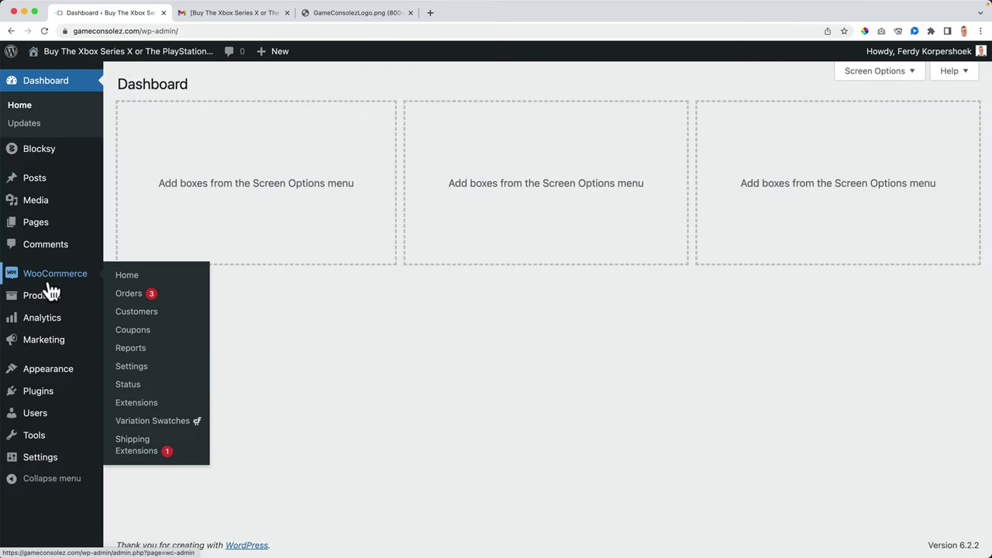
click(138, 365)
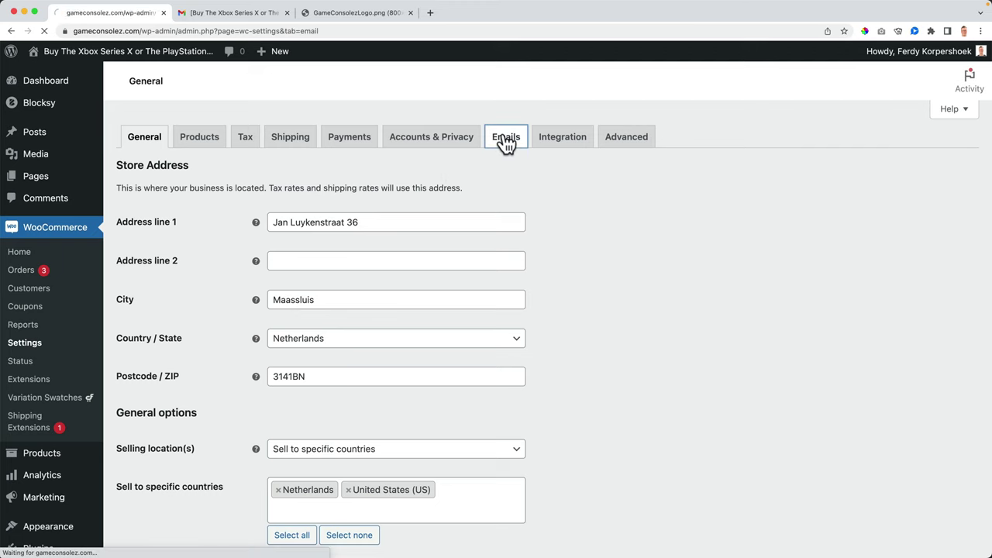
scroll(293, 383, down, 5)
scroll(301, 370, down, 1)
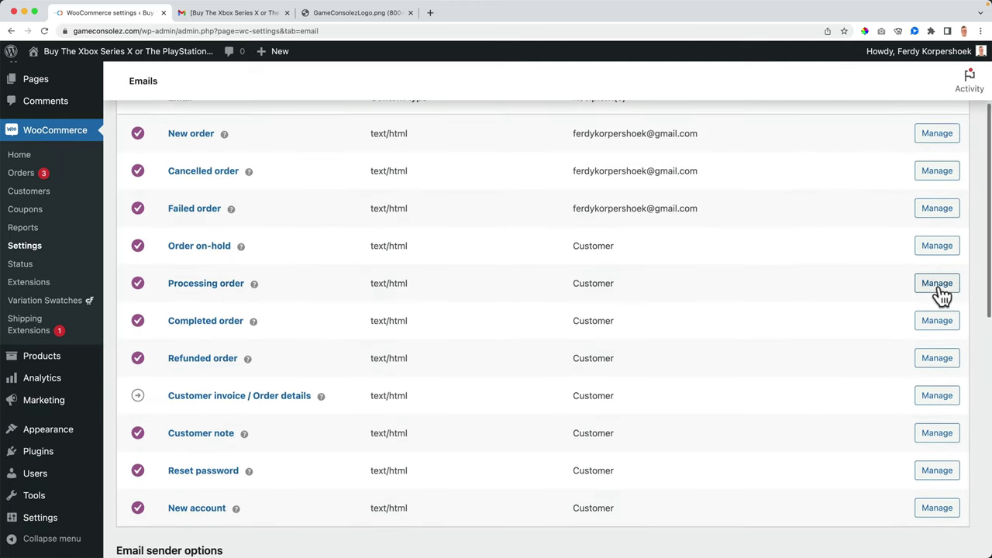
click(945, 293)
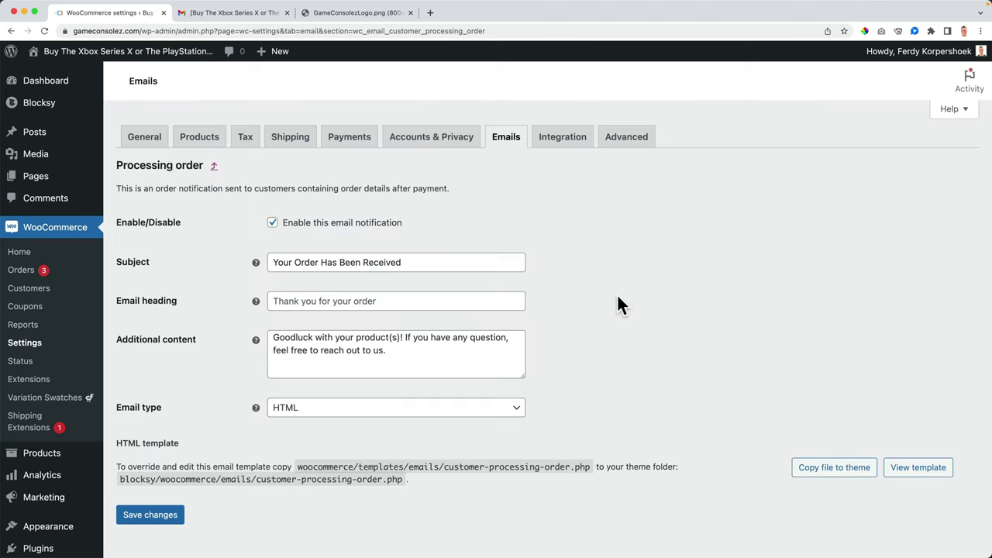
scroll(756, 405, down, 1)
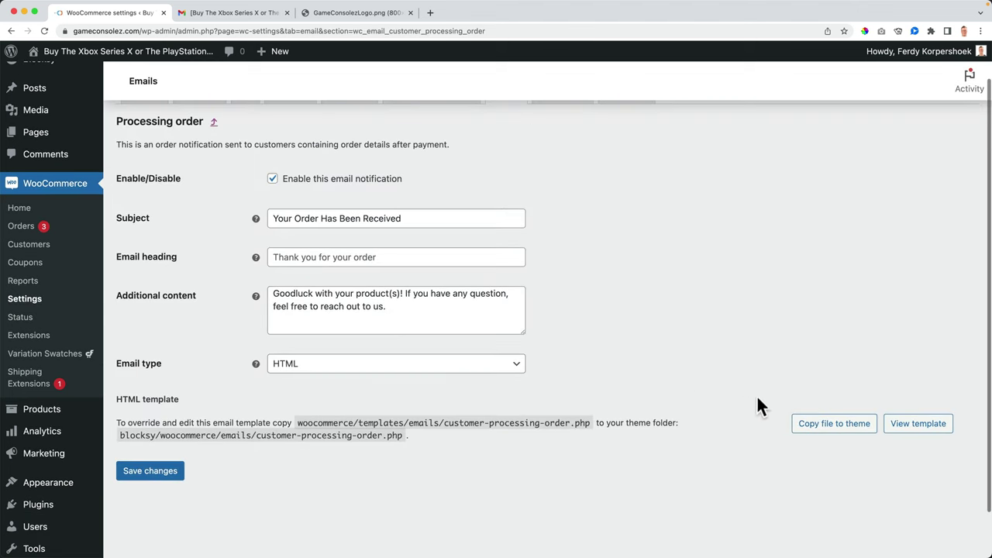
click(837, 431)
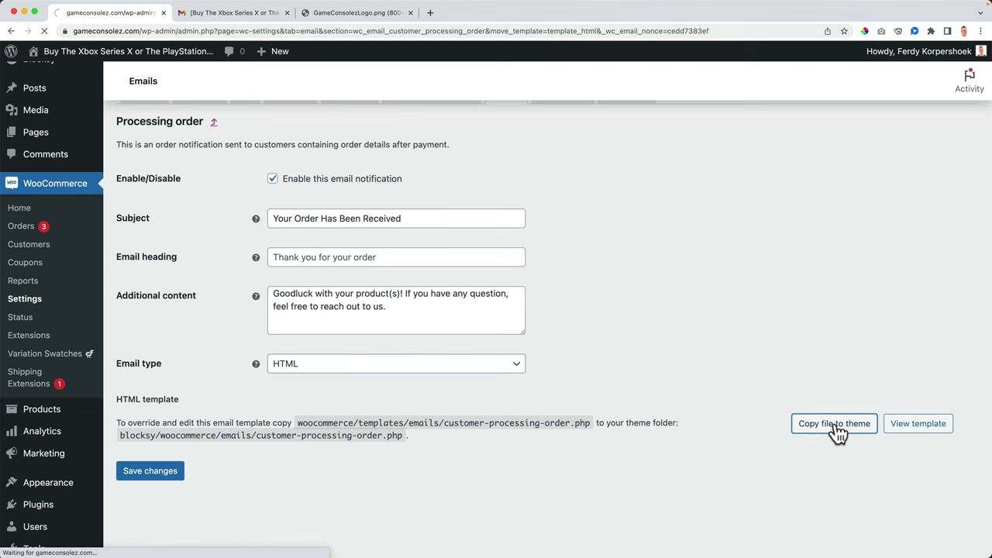
scroll(228, 255, down, 2)
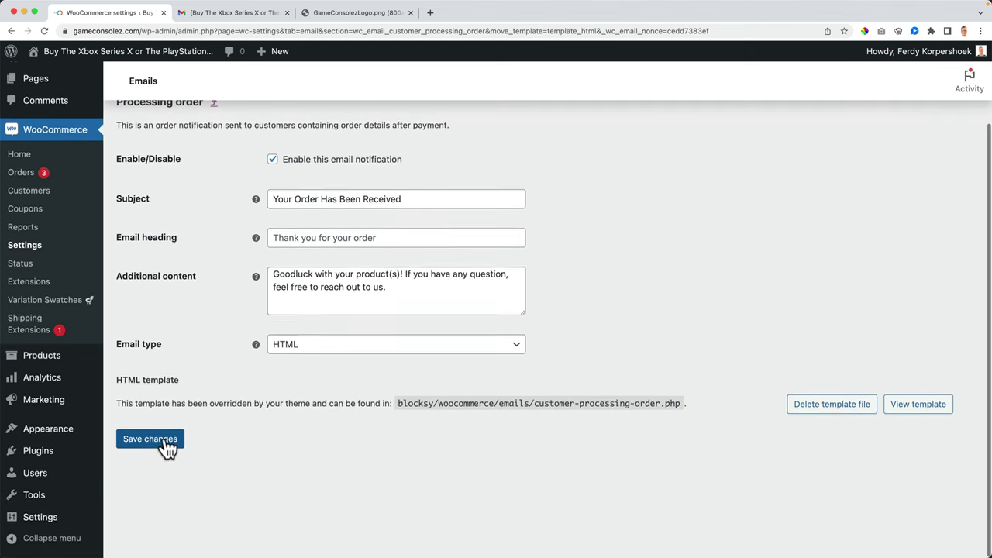
click(164, 440)
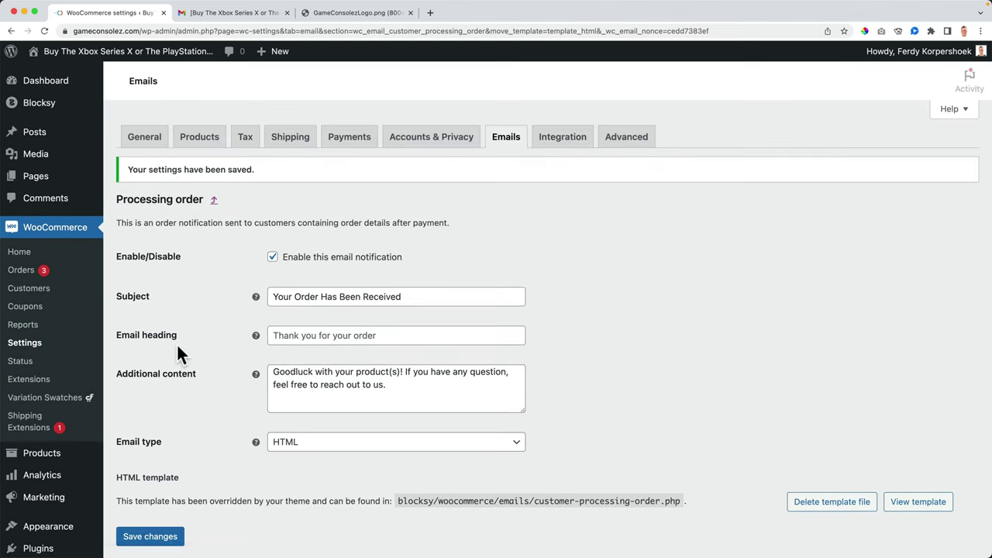
Step: Open woocommerce/emails/customer-processing-order.php in the Theme File Editor
scroll(178, 291, down, 2)
mouse_move(47, 426)
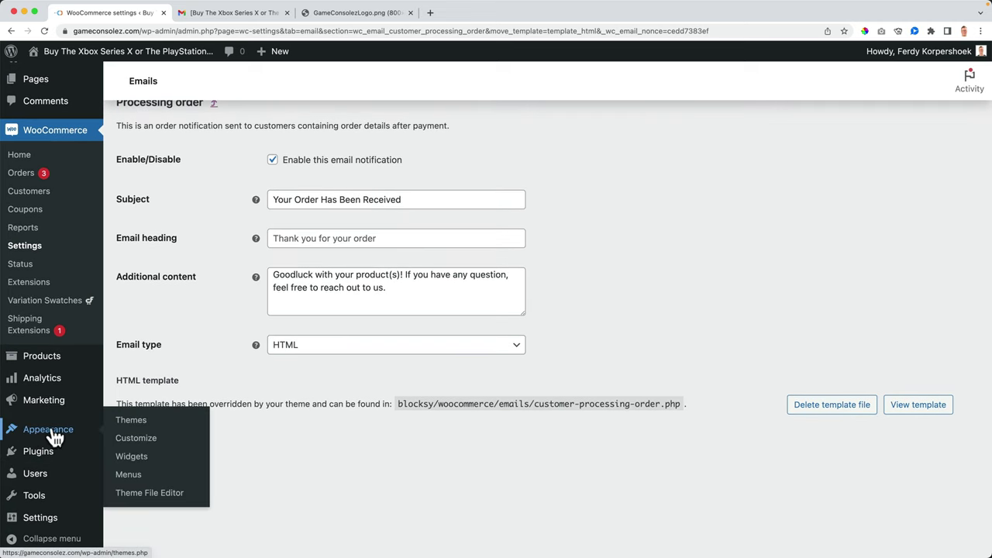
click(151, 499)
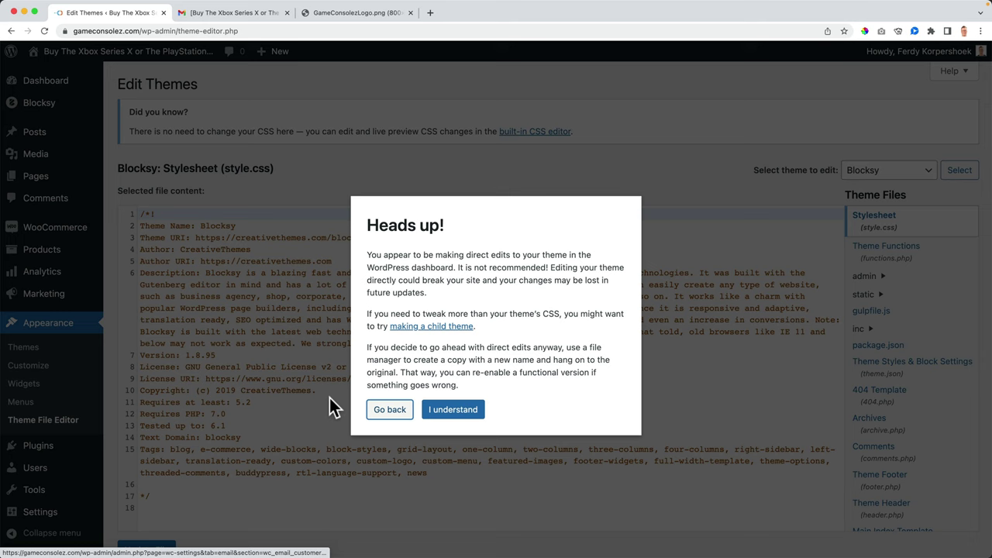
click(453, 410)
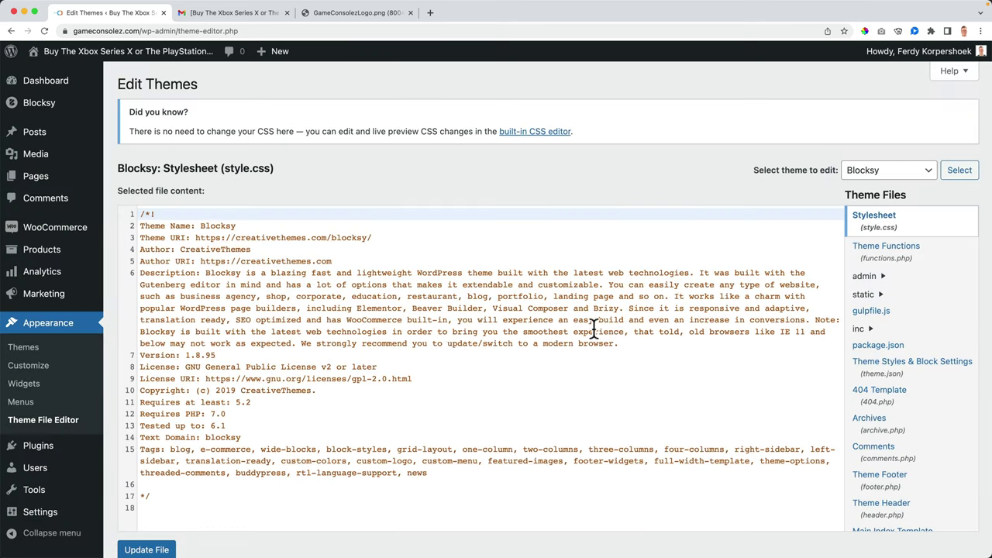
scroll(930, 302, down, 5)
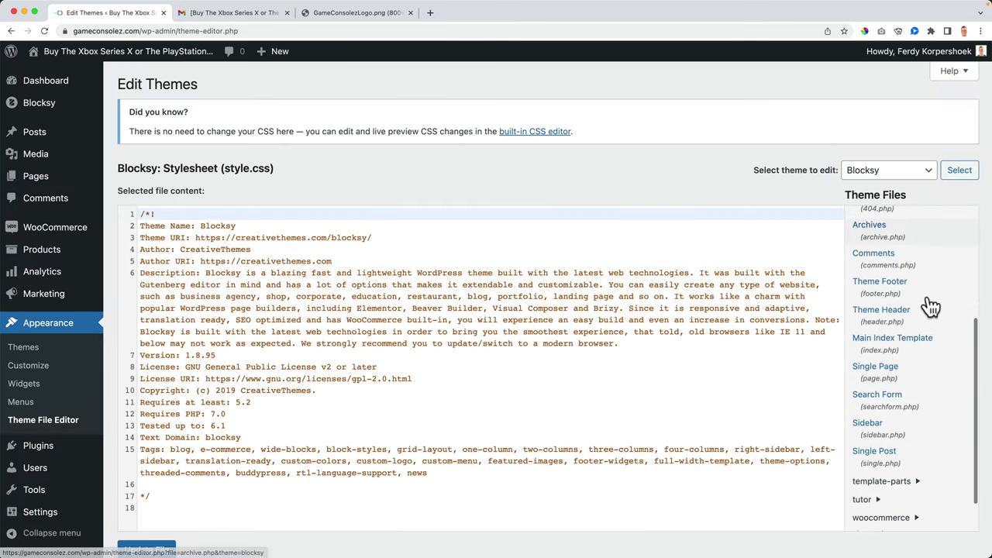
scroll(930, 306, down, 3)
click(911, 417)
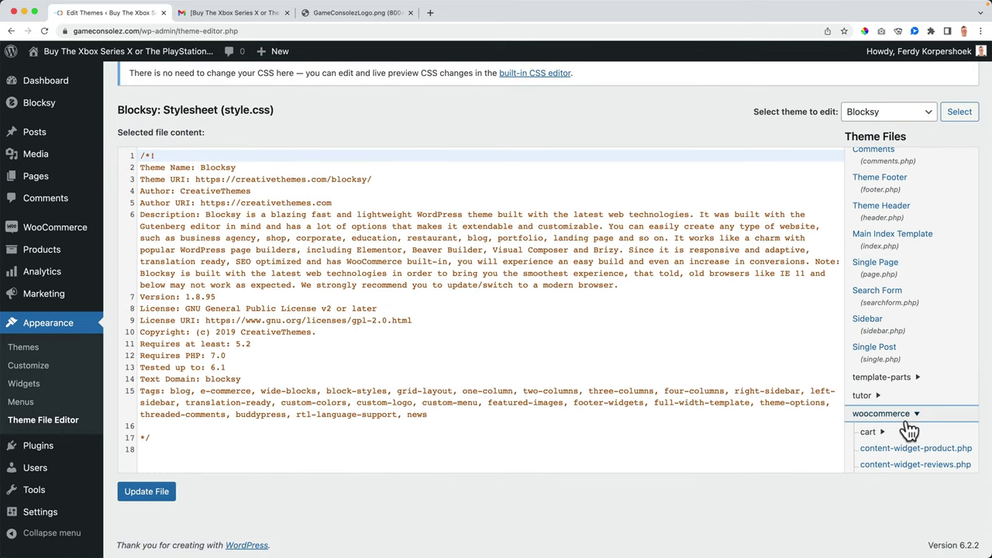
scroll(925, 426, down, 2)
click(906, 405)
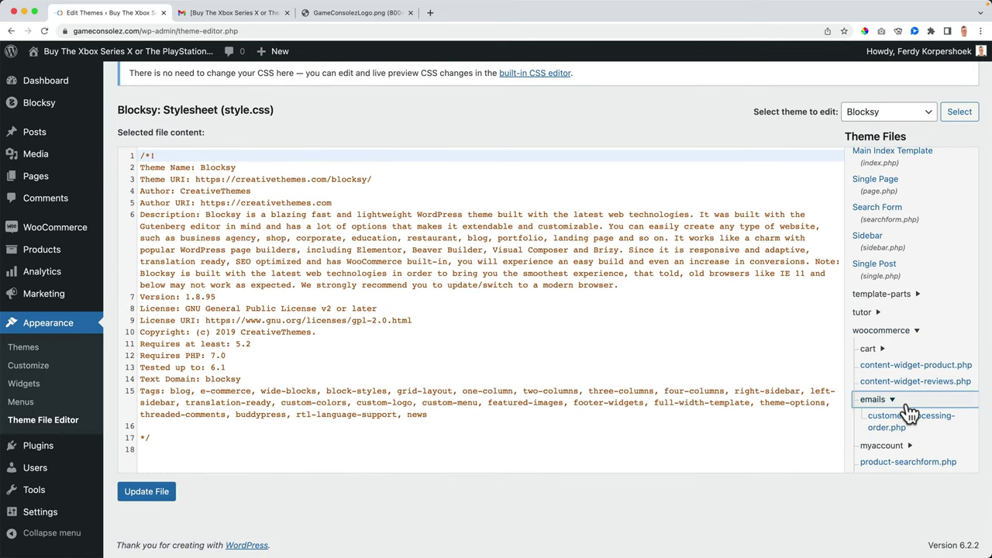
click(905, 426)
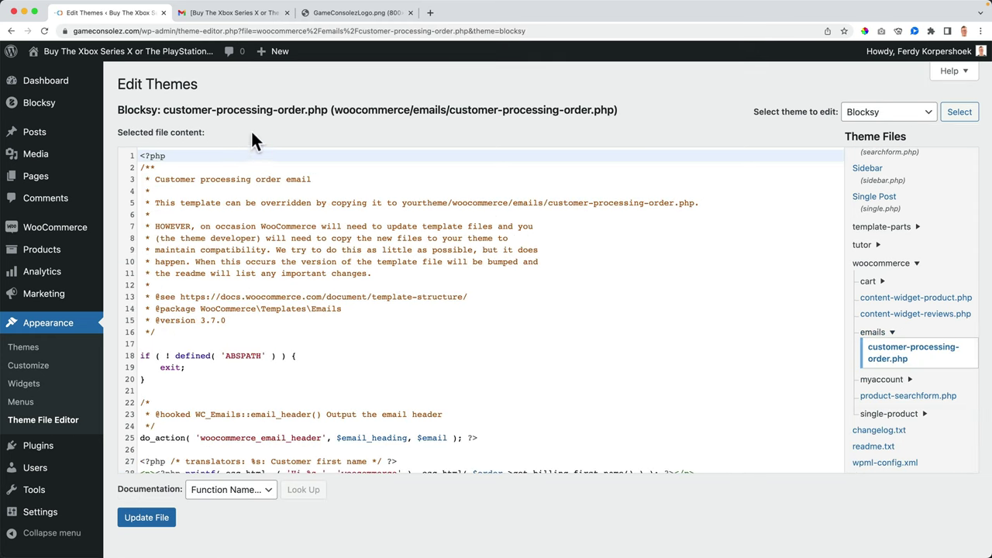
Step: Find the 'Just to let you know' sentence in the received email for comparison
mouse_move(480, 554)
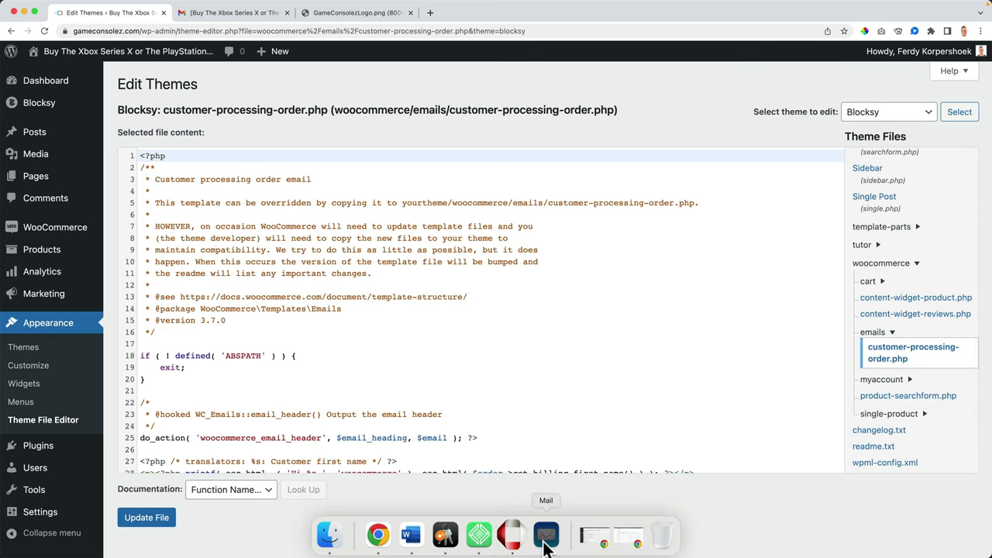
click(547, 544)
drag(519, 261, 571, 259)
click(571, 258)
mouse_move(545, 550)
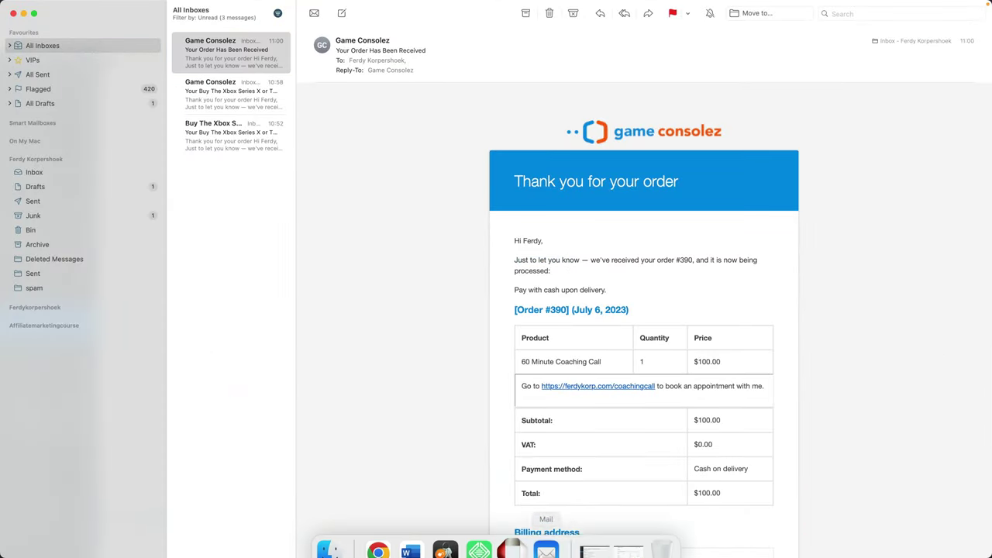
click(378, 535)
Step: Rewrite line 30 to thank the customer, give order number #%s, promise a shipping update, and update the file
scroll(305, 327, down, 5)
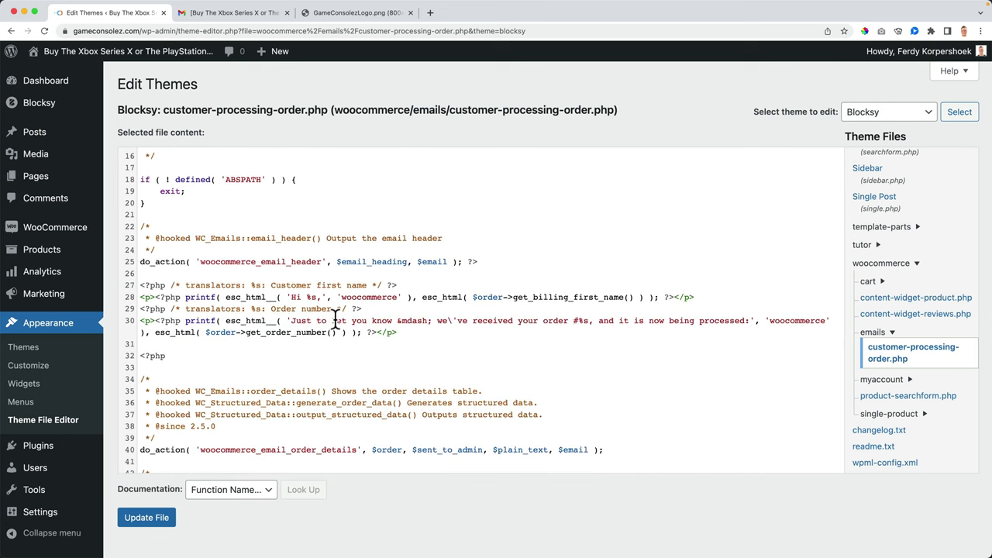
drag(291, 320, 566, 320)
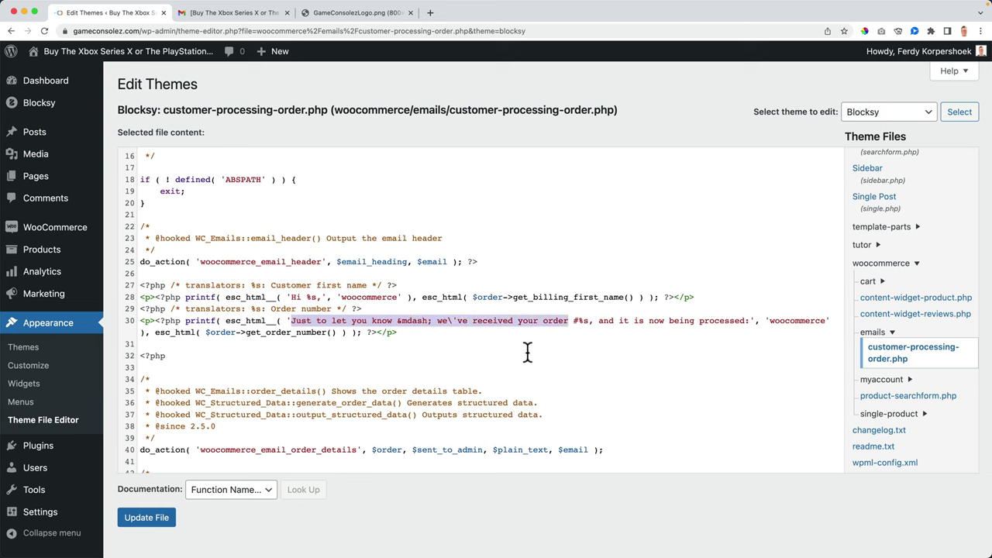
text(Thank you for you)
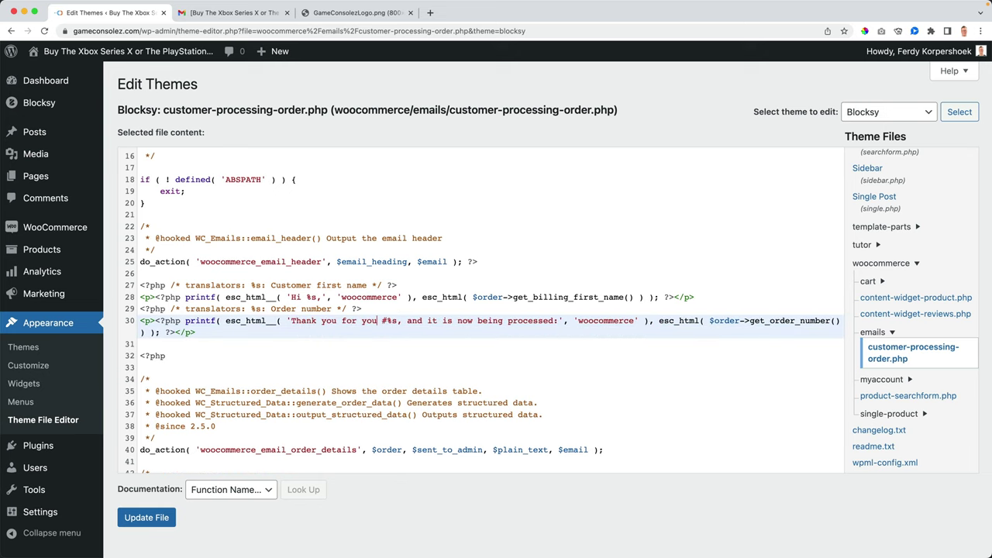
text(r order. Your or)
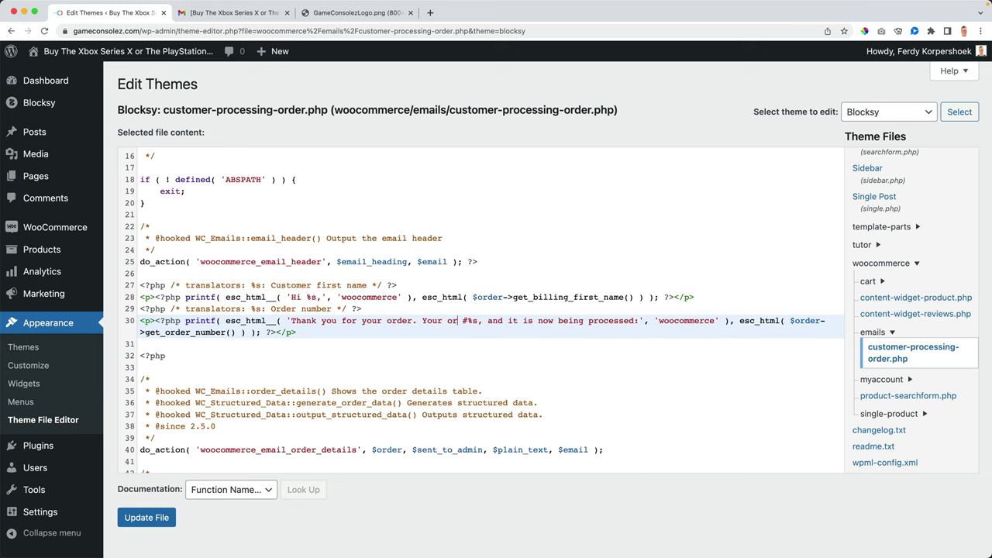
text(der number is: #%s, )
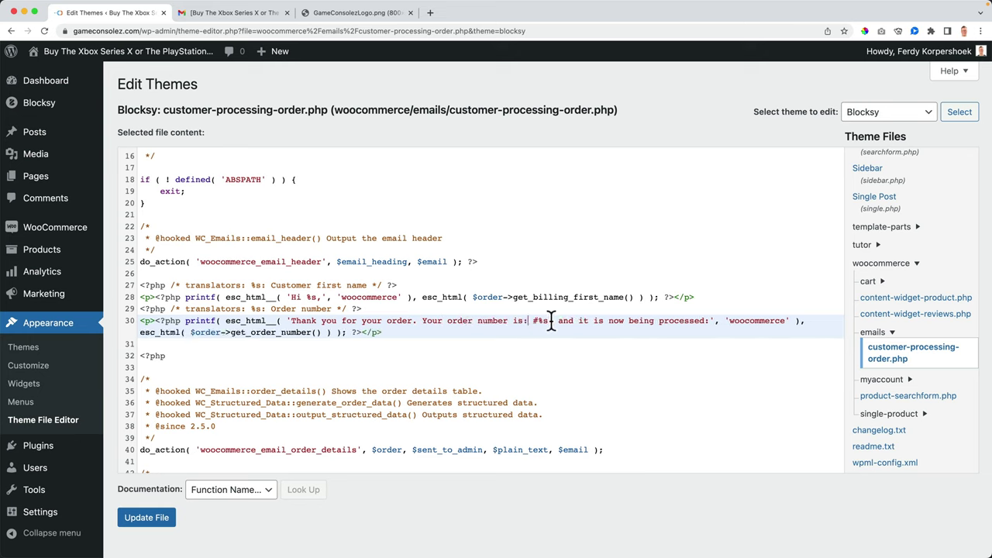
text(we will let you )
text(know when your or)
text(der is proc)
text(essed on and your)
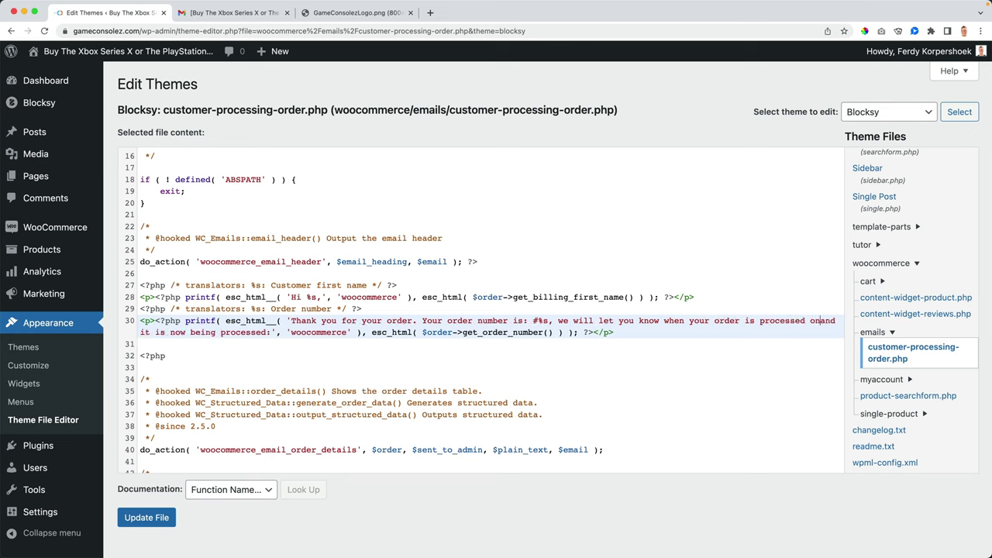
key(BackSpace)
key(BackSpace)
key(BackSpace)
key(BackSpace)
text(its way to )
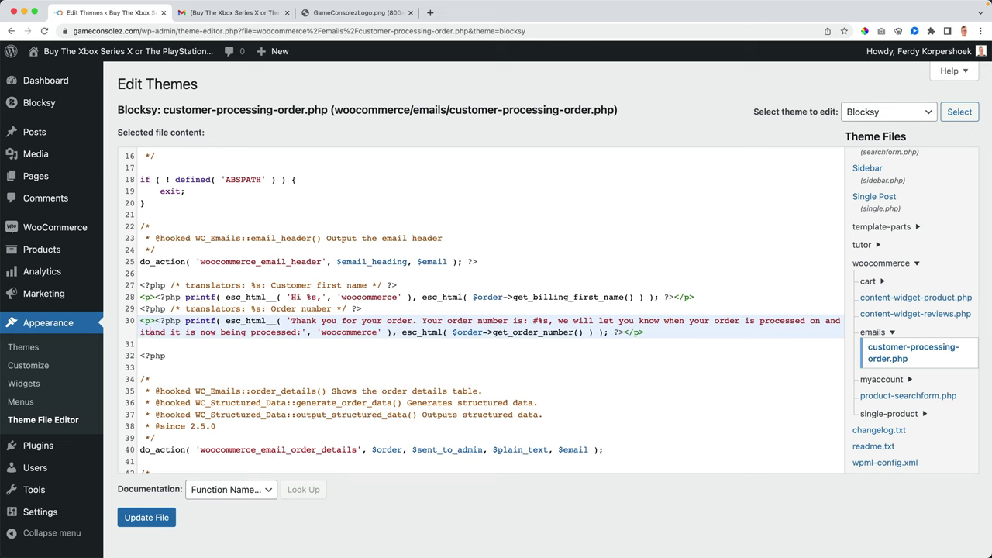
text(you.)
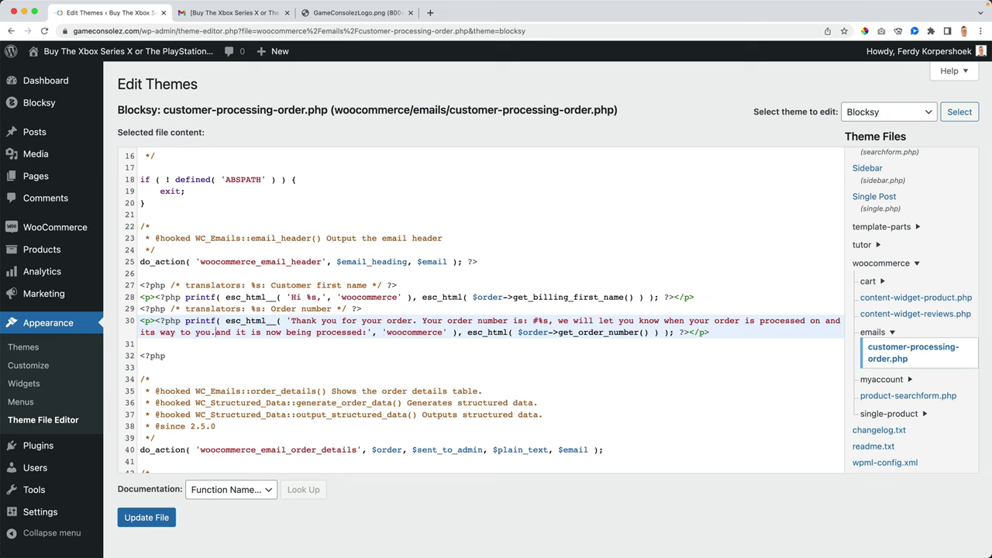
drag(362, 332, 225, 332)
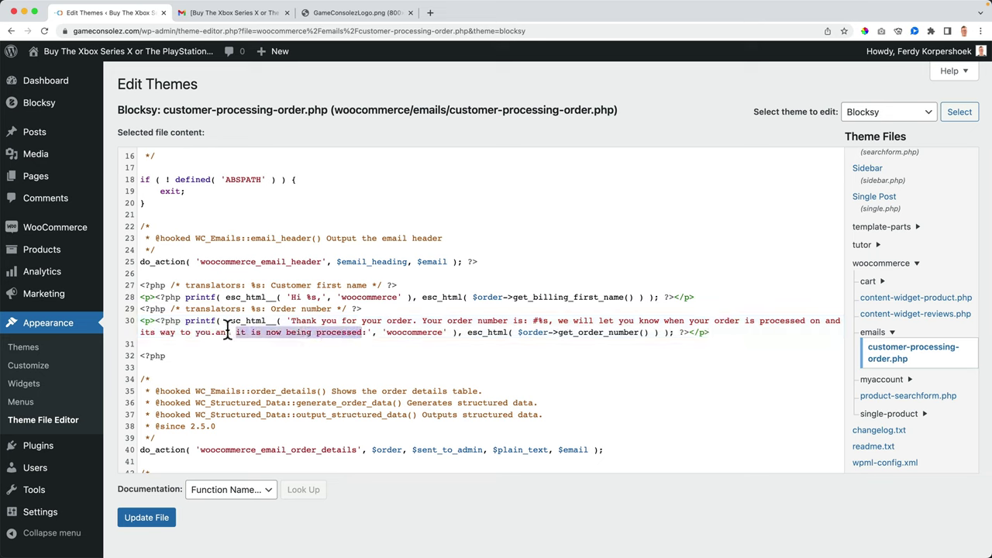
key(BackSpace)
key(Delete)
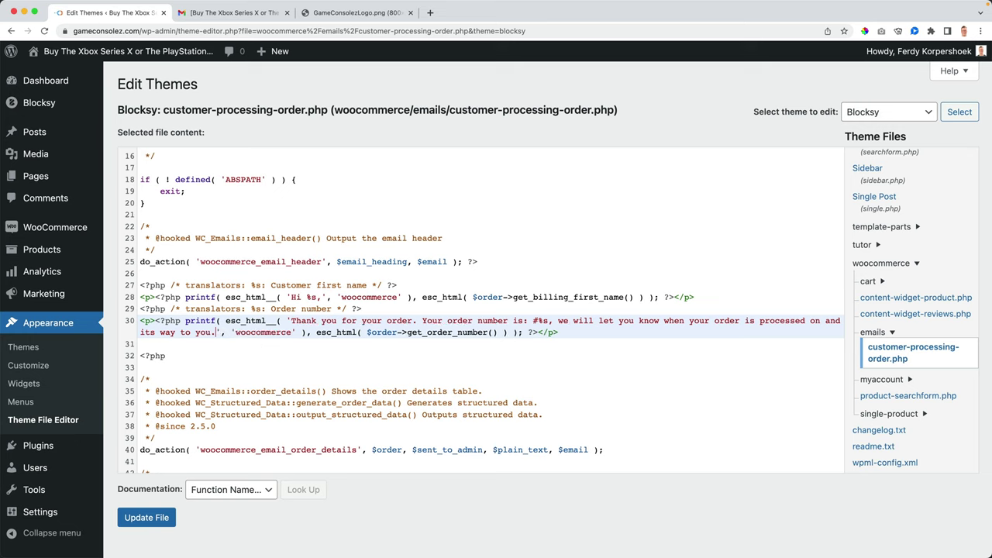
click(163, 523)
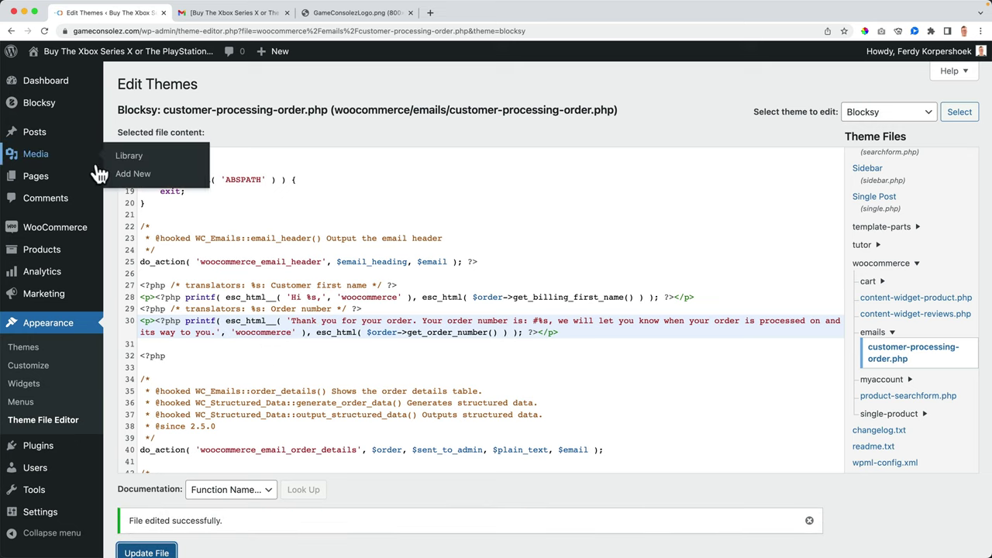
Step: Place another 60 Minute Coaching Call test order with the terms accepted, then switch to Mail
click(116, 59)
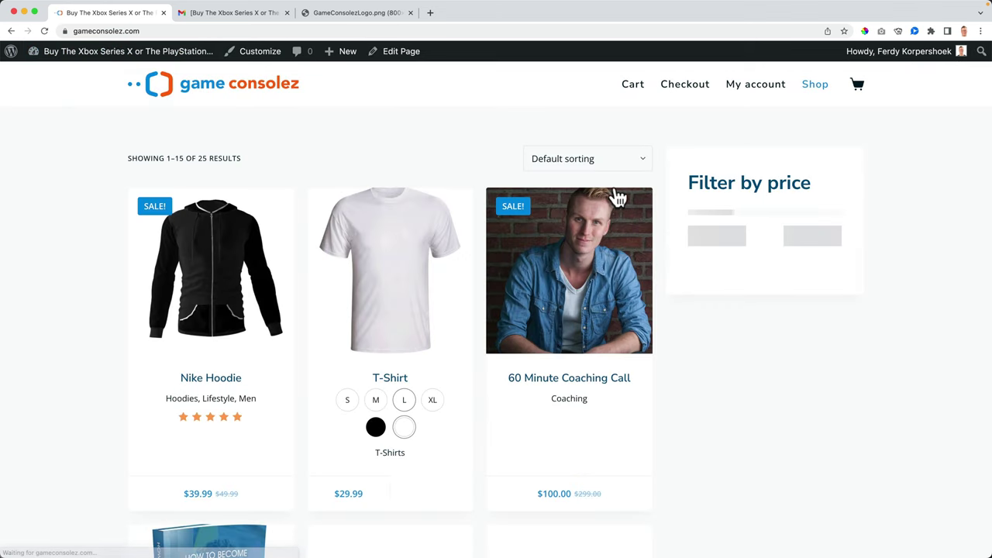
click(564, 267)
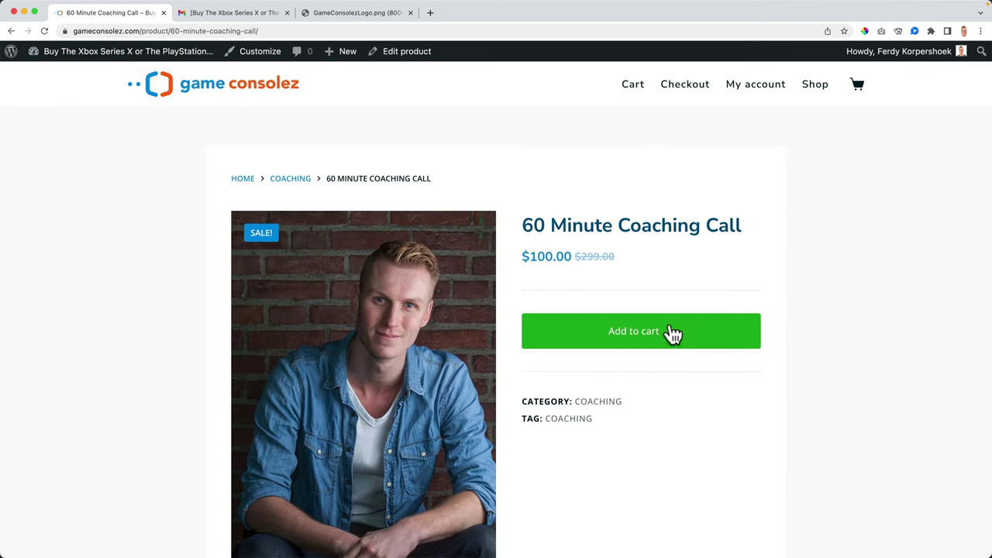
click(671, 339)
click(692, 346)
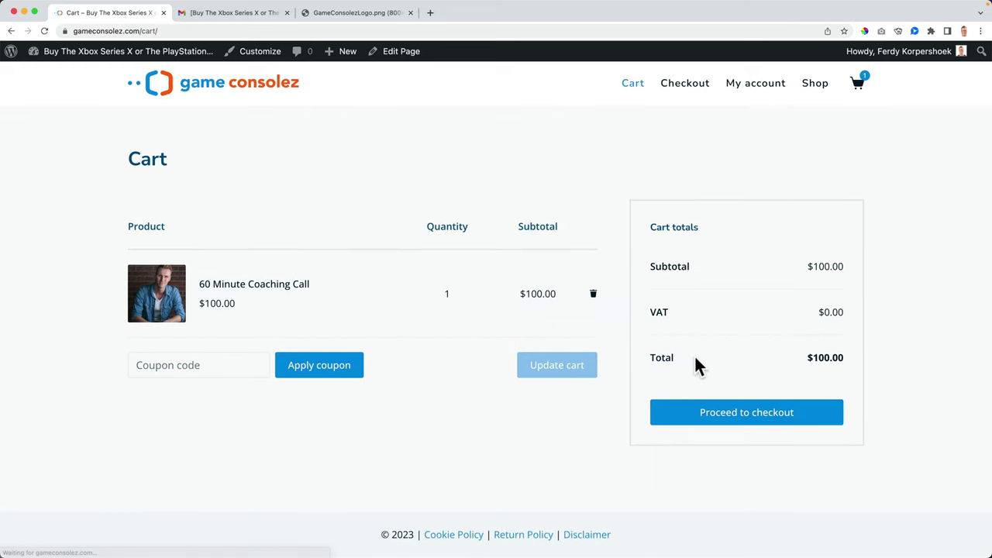
click(740, 414)
scroll(732, 406, down, 5)
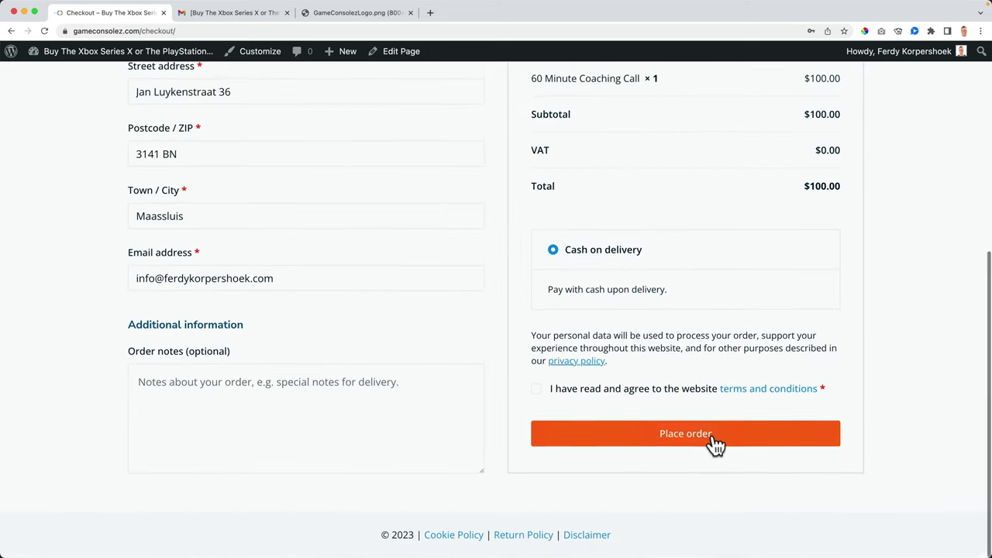
click(545, 391)
click(650, 440)
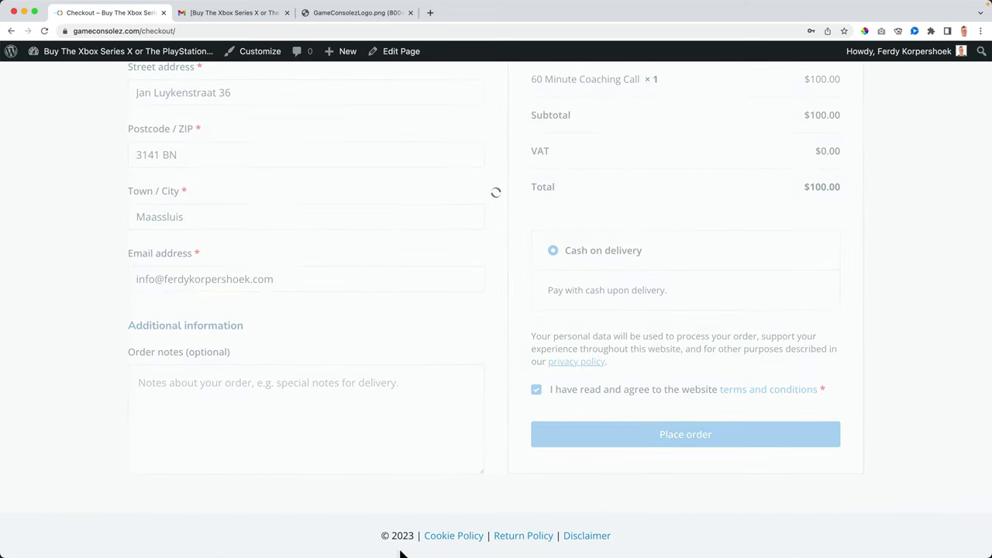
mouse_move(445, 538)
click(546, 536)
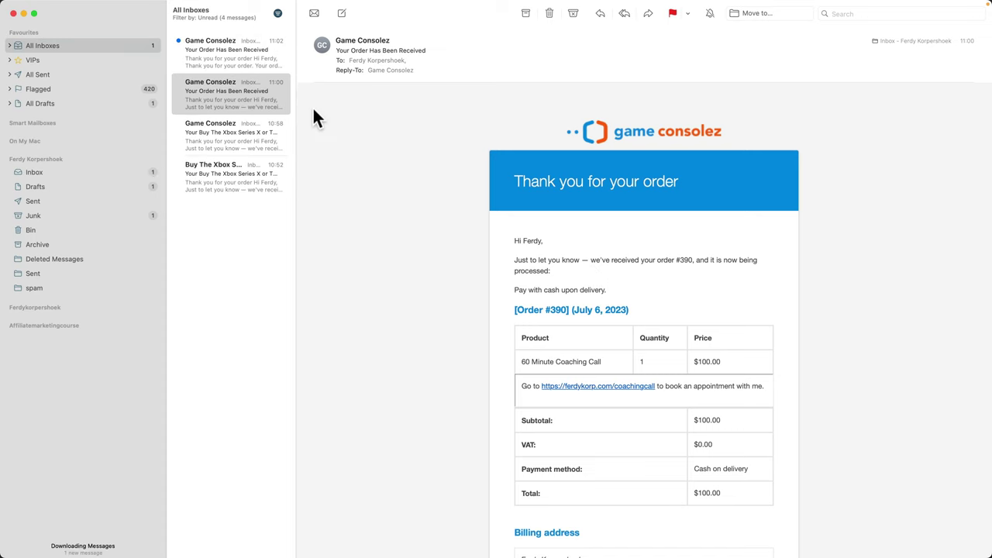
Step: Open the newest 11:02 order #391 email showing the rewritten thank-you intro
click(236, 56)
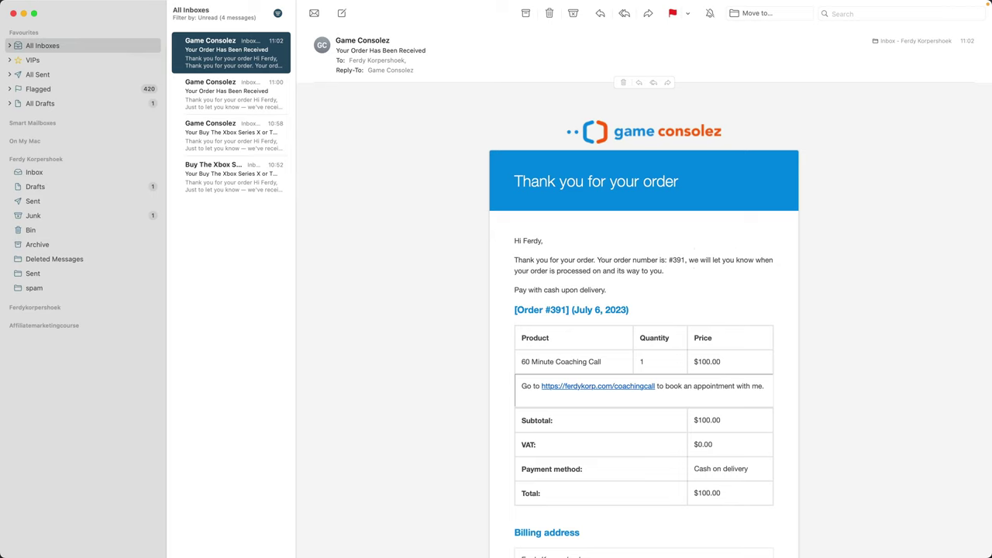
Step: Open order #391 from the WooCommerce orders list in the WordPress admin
click(380, 536)
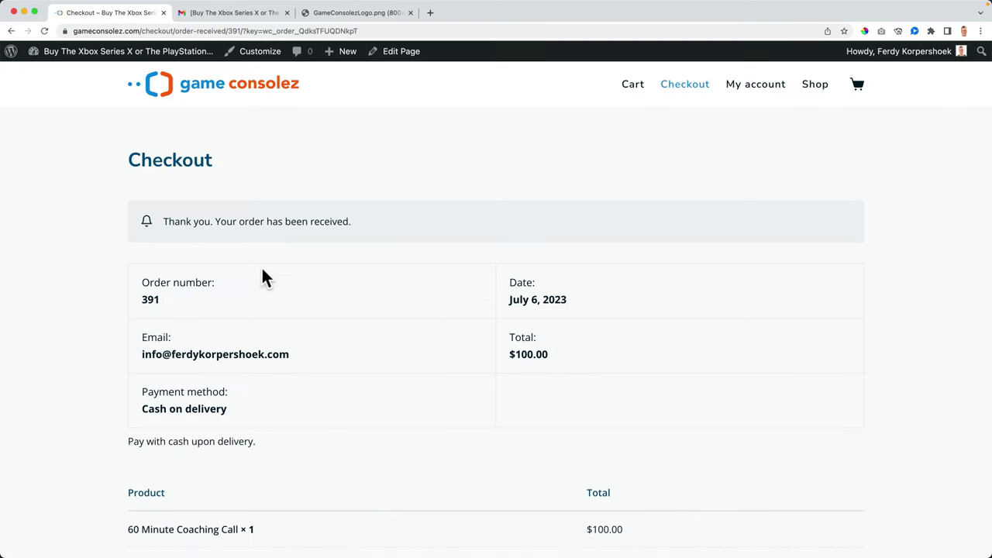
click(115, 53)
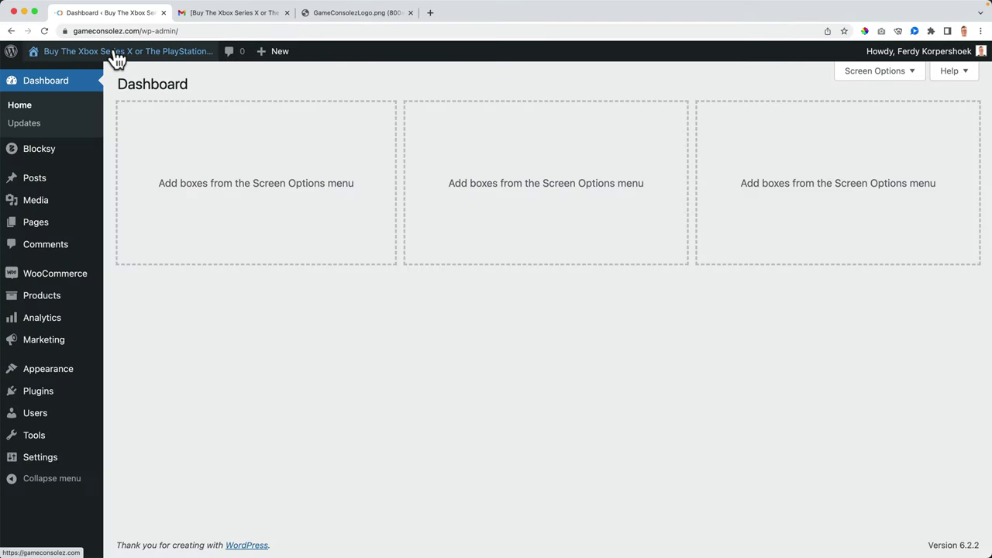
mouse_move(45, 280)
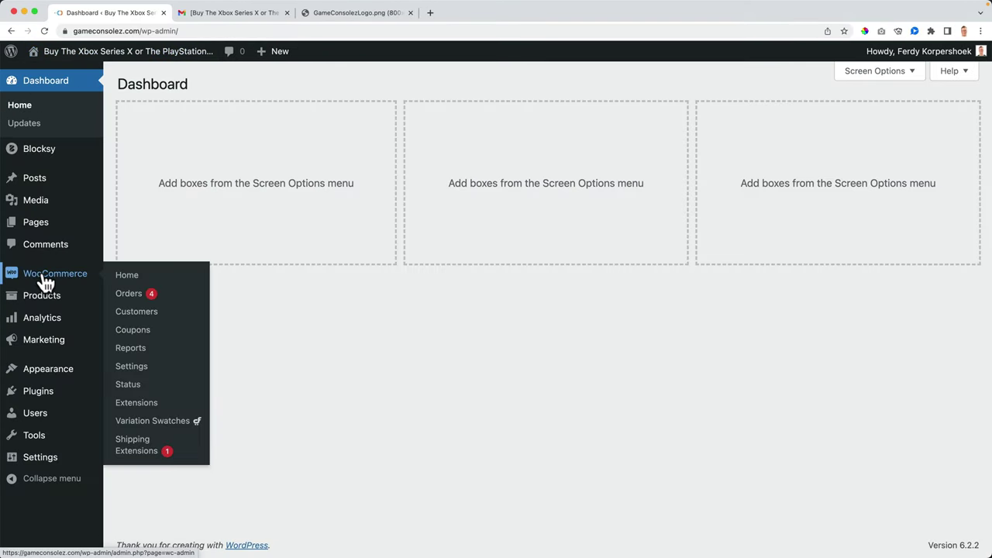
click(133, 296)
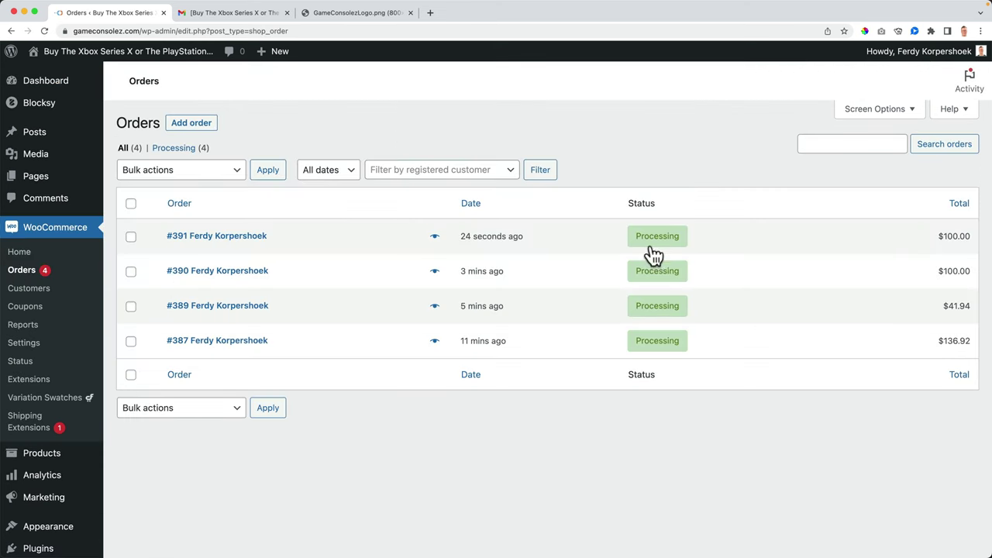
click(228, 238)
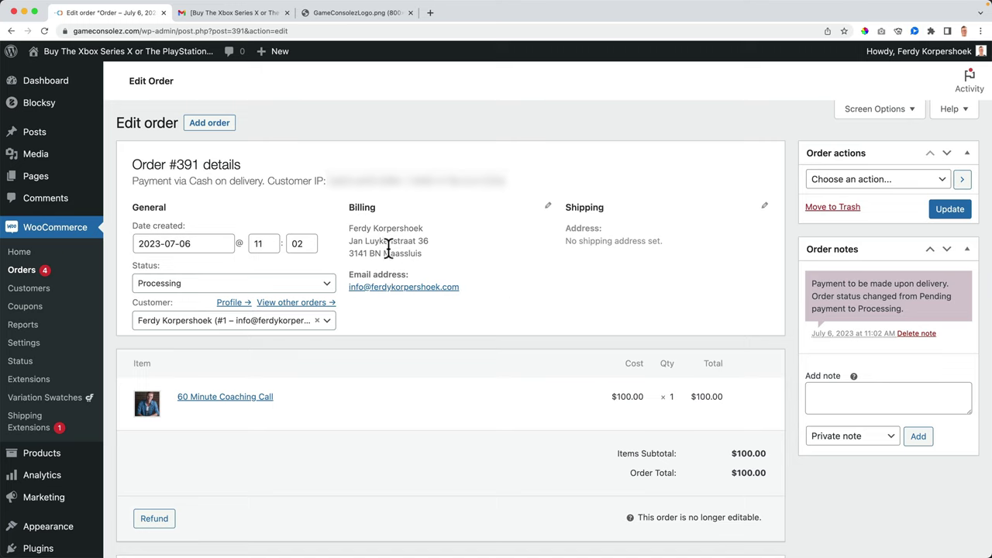
Step: Set order #391's status to Completed, update the order, and switch to Mail
click(197, 285)
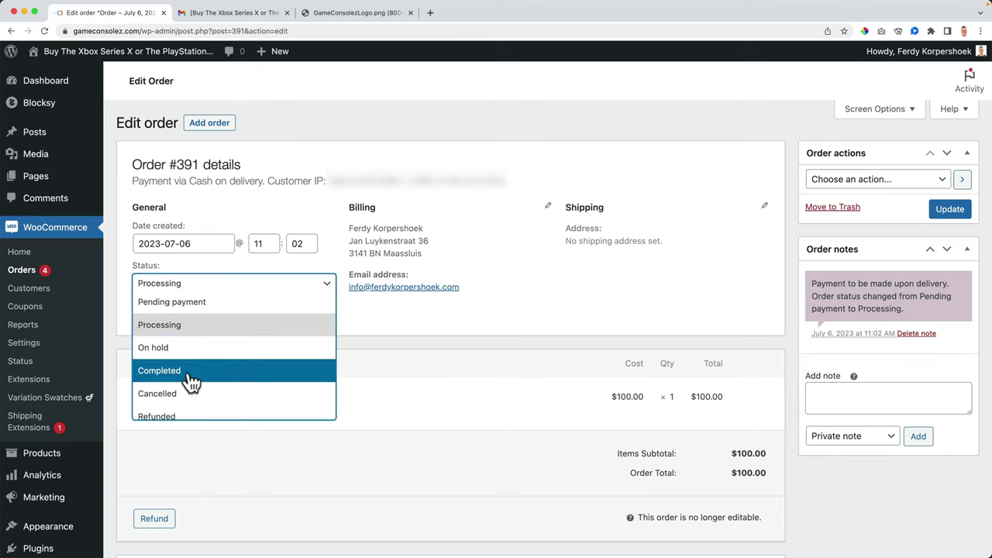
scroll(192, 383, down, 2)
scroll(189, 383, up, 2)
click(185, 374)
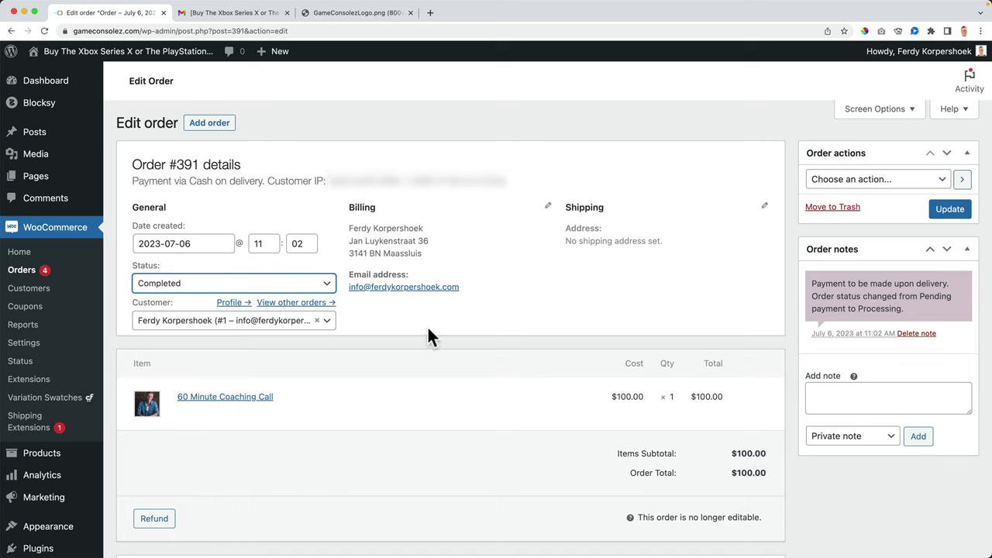
click(949, 209)
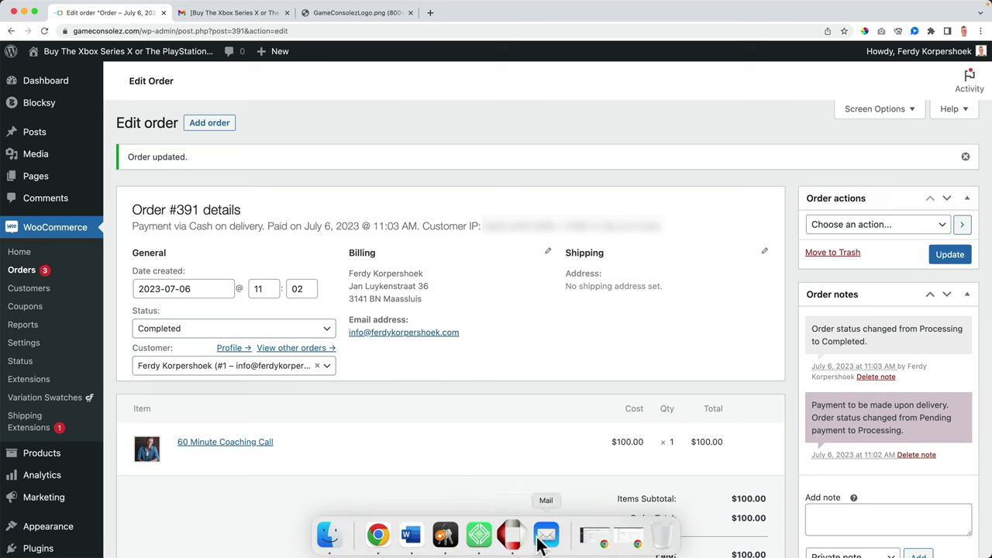
click(540, 543)
Step: Select the 11:03 order-complete email for #391 at the top of All Inboxes
click(219, 60)
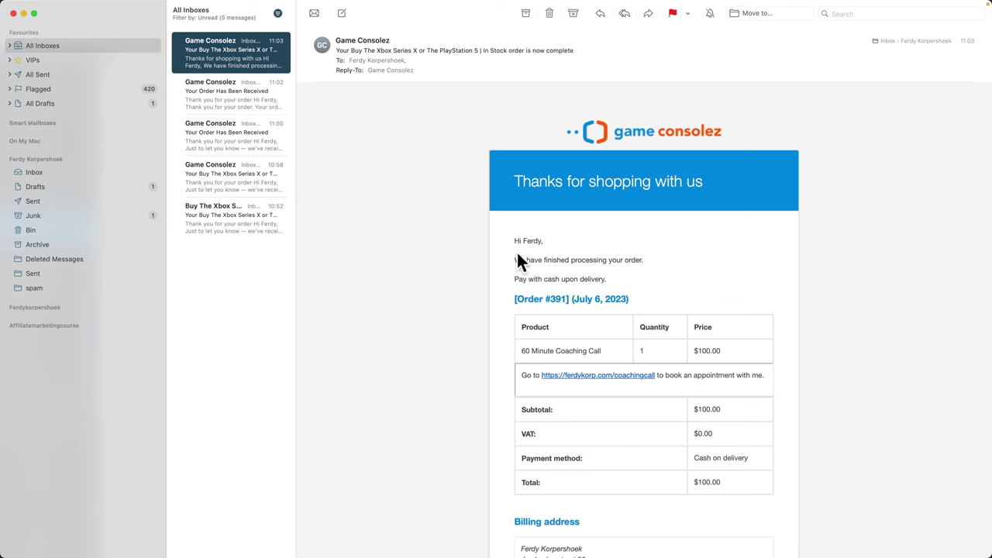
Step: Copy the Completed order email template to the Blocksy theme as customer-completed-order.php and save the settings
click(379, 535)
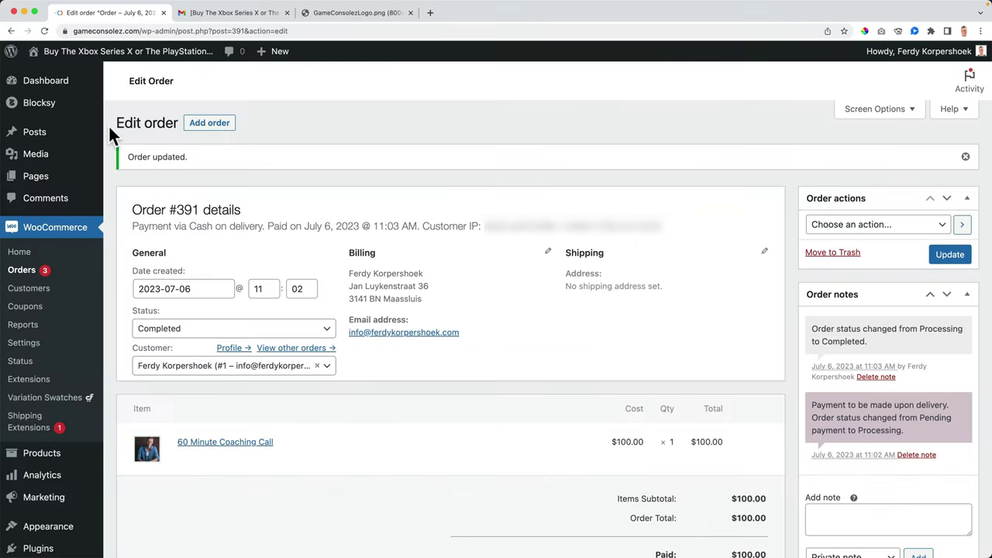
click(25, 351)
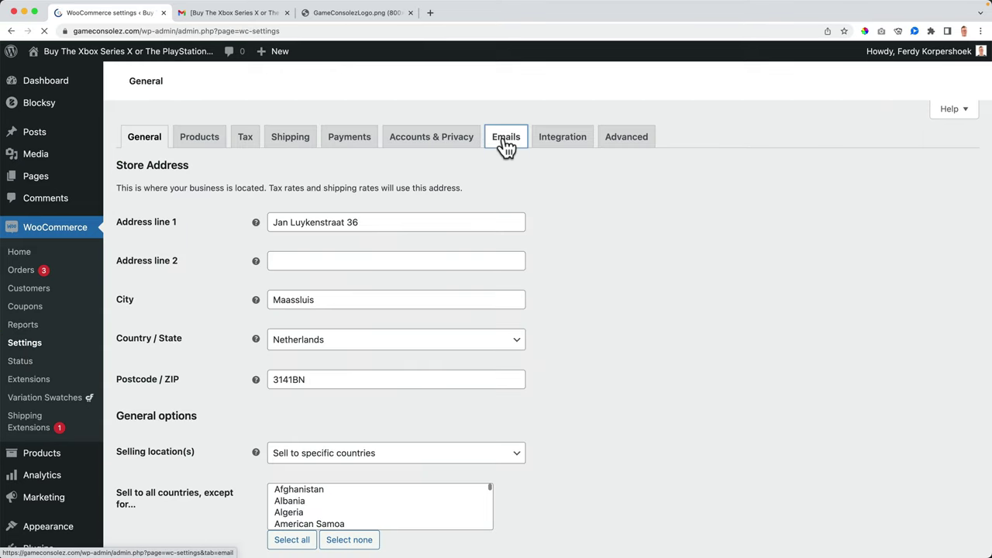
click(506, 139)
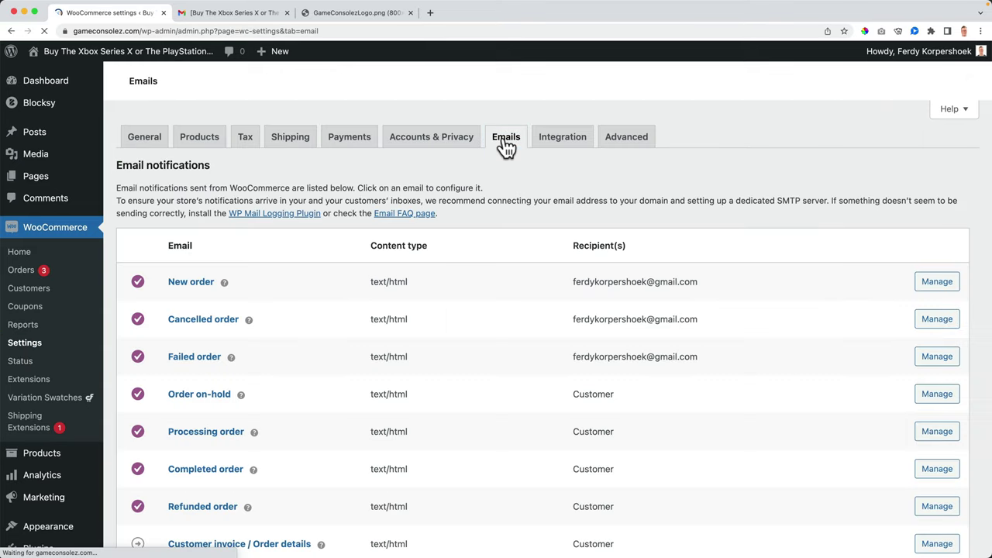
scroll(266, 317, down, 3)
click(204, 349)
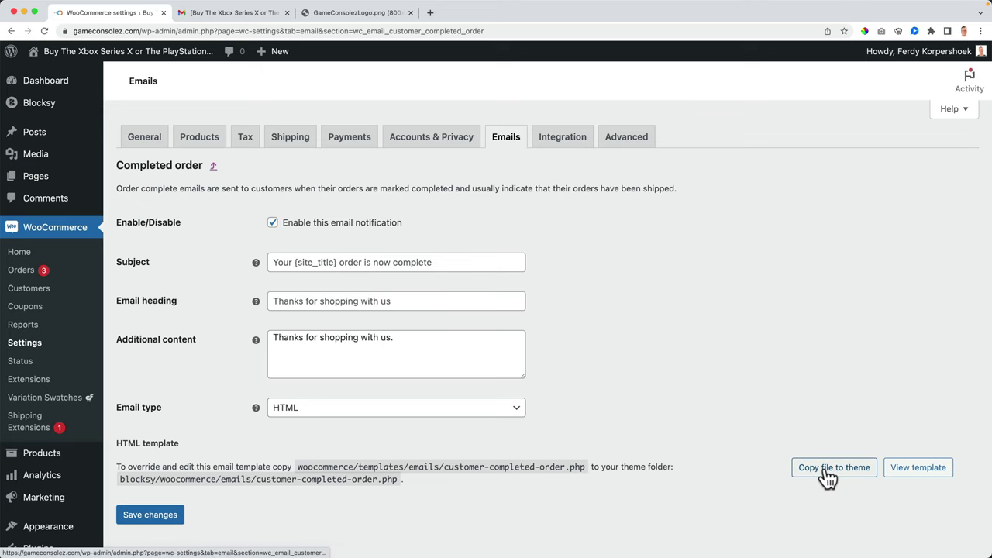
scroll(803, 458, down, 2)
click(829, 392)
scroll(575, 382, down, 2)
click(156, 440)
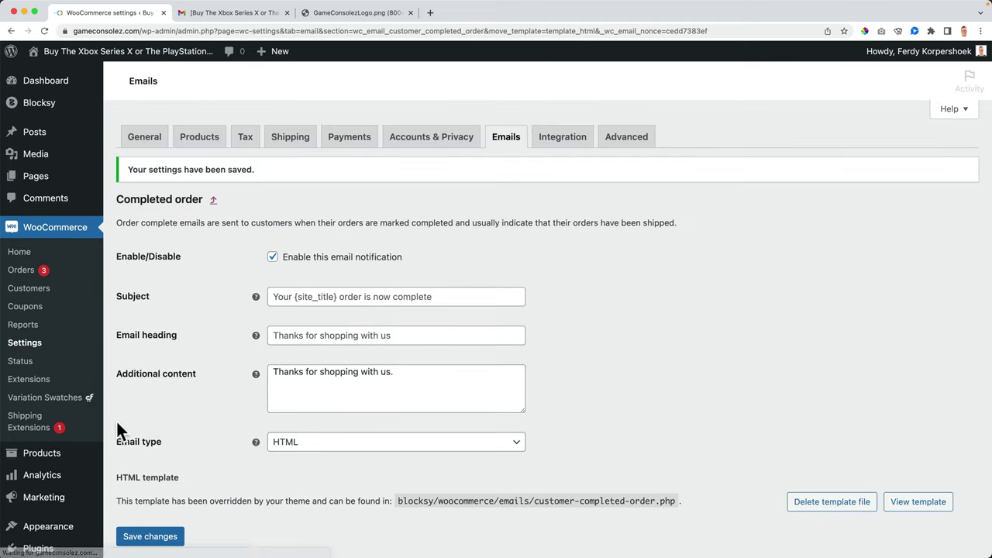
Step: Open Blocksy's woocommerce/emails/customer-completed-order.php in the Theme File Editor
mouse_move(82, 430)
click(161, 503)
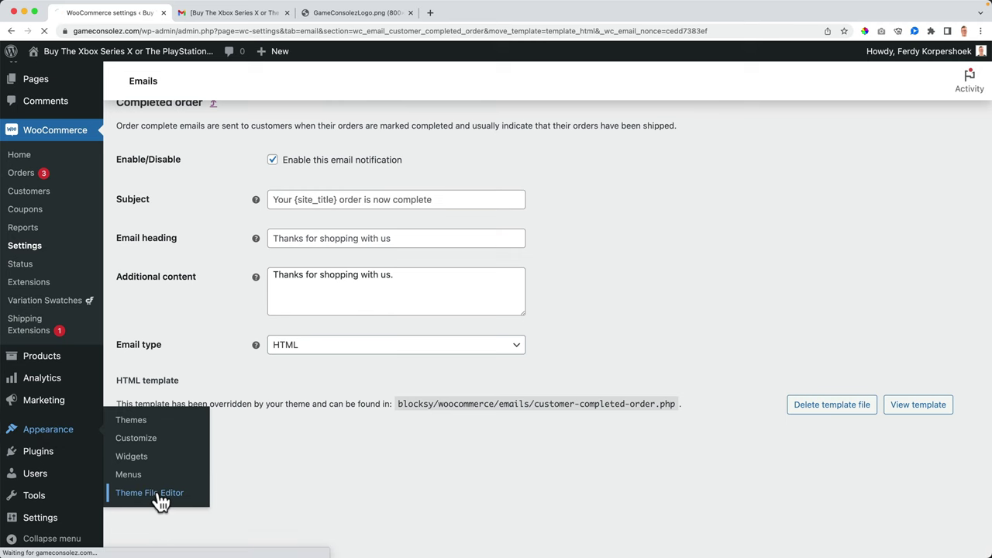
scroll(891, 387, down, 10)
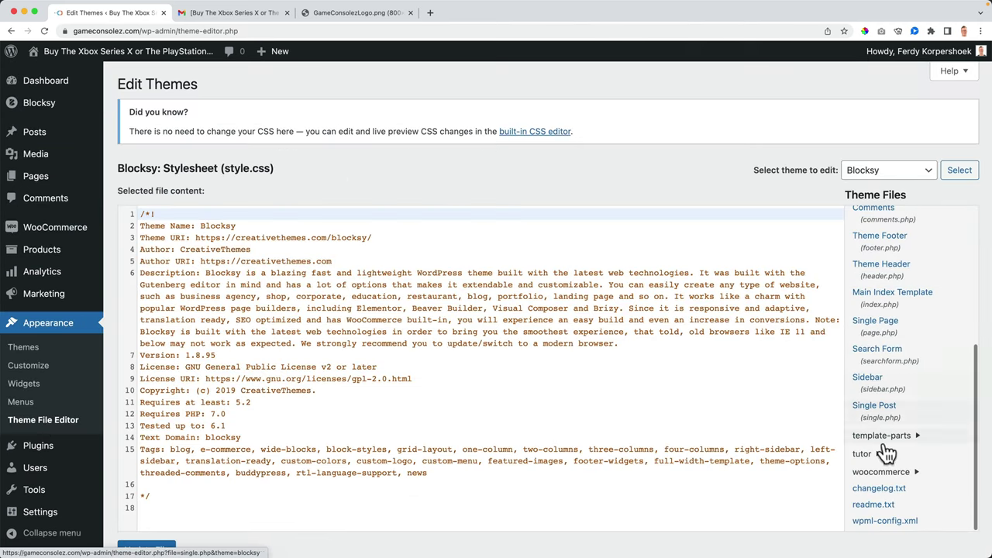
click(882, 472)
scroll(882, 473, down, 4)
click(881, 423)
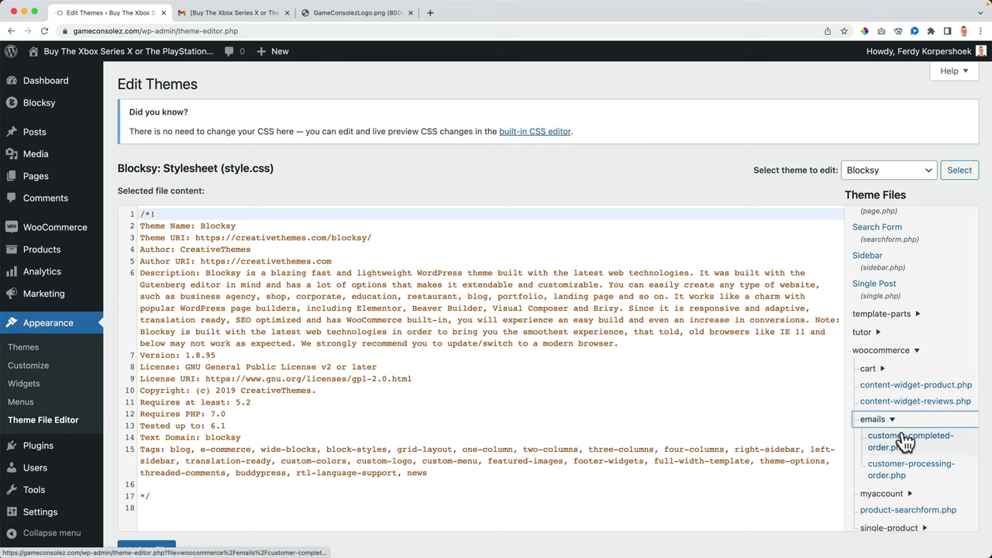
click(905, 443)
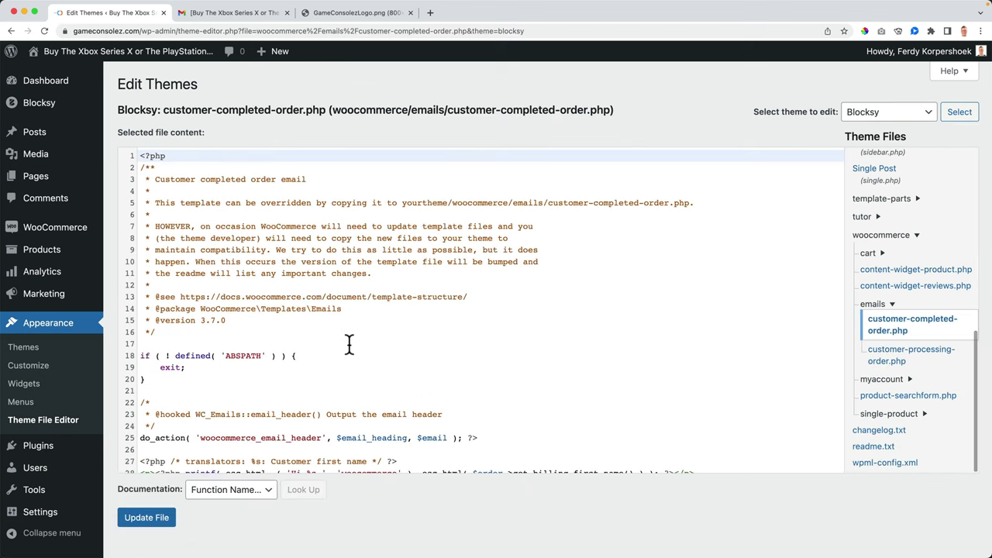
Step: Replace line 29's text with 'Good news! We packed your order, and it is on its way to you!' and save the file
scroll(349, 345, down, 2)
scroll(349, 344, down, 3)
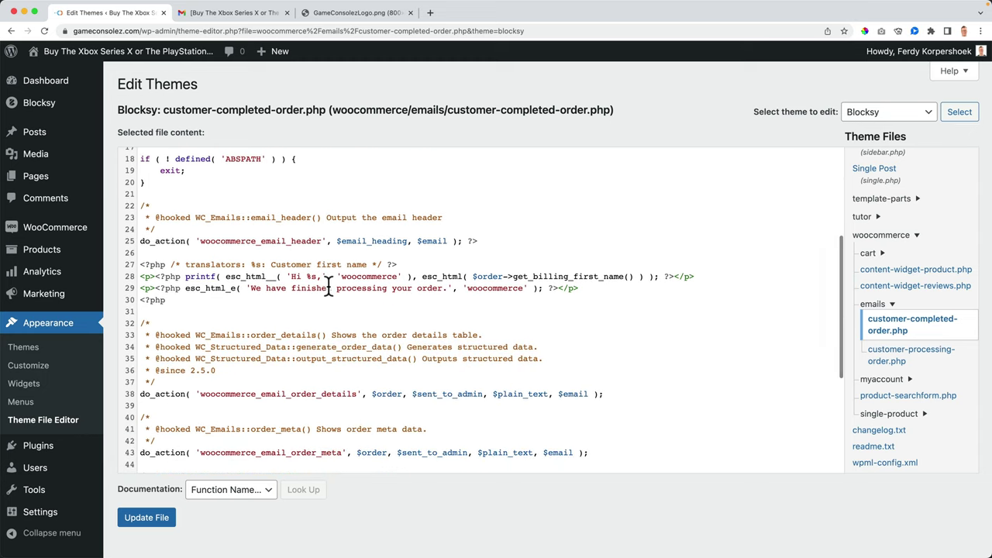
drag(251, 288, 399, 289)
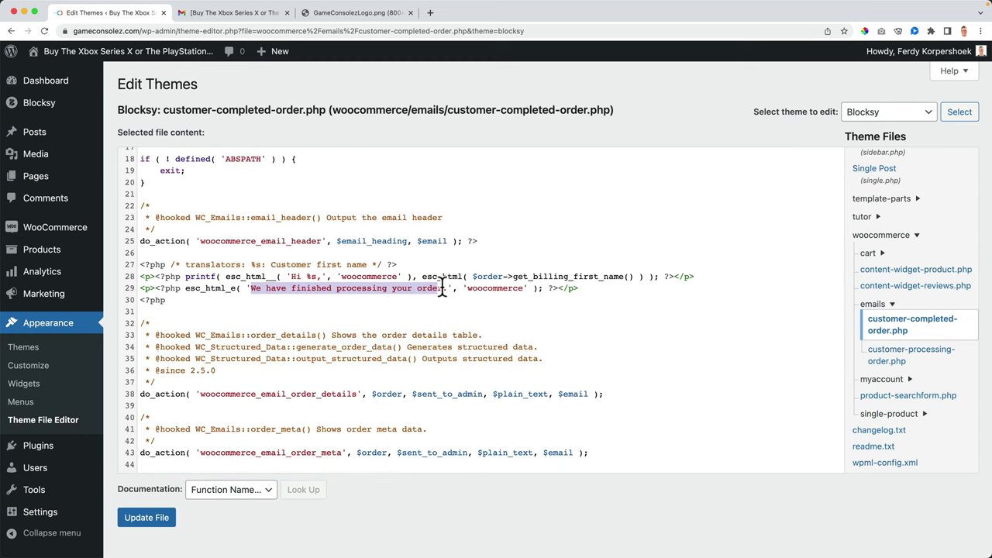
text(Good news)
text(! We packed your or)
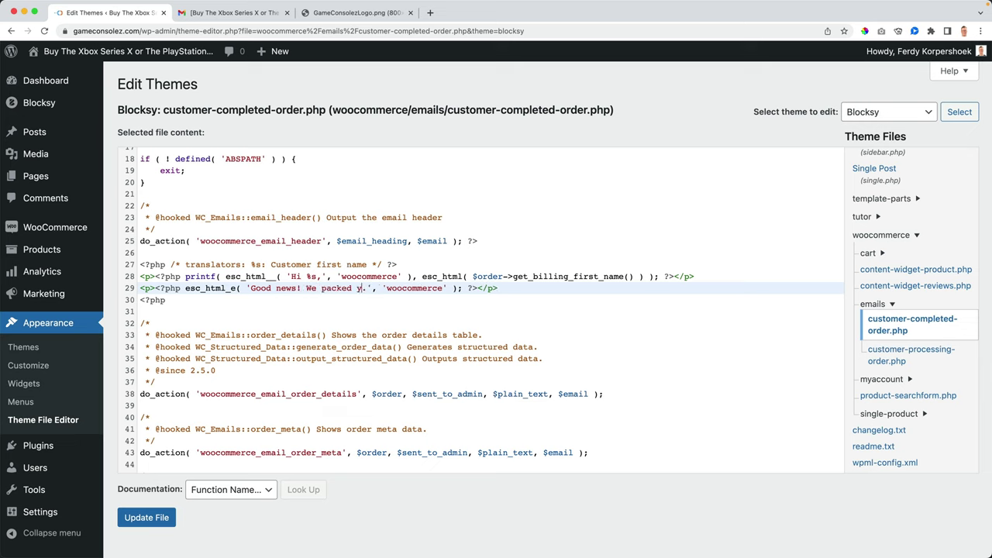
text(der, and it is on its wa)
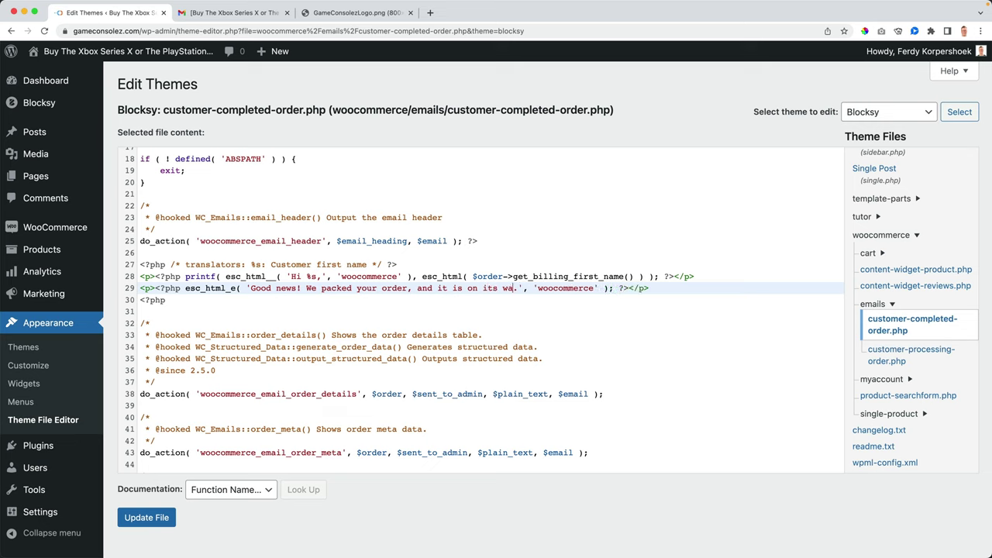
text(y to you!)
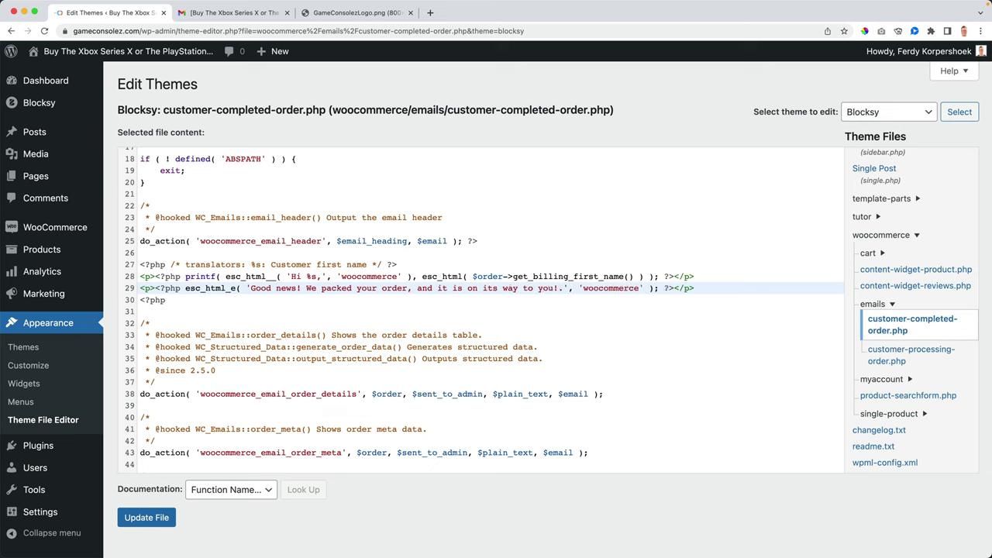
click(144, 519)
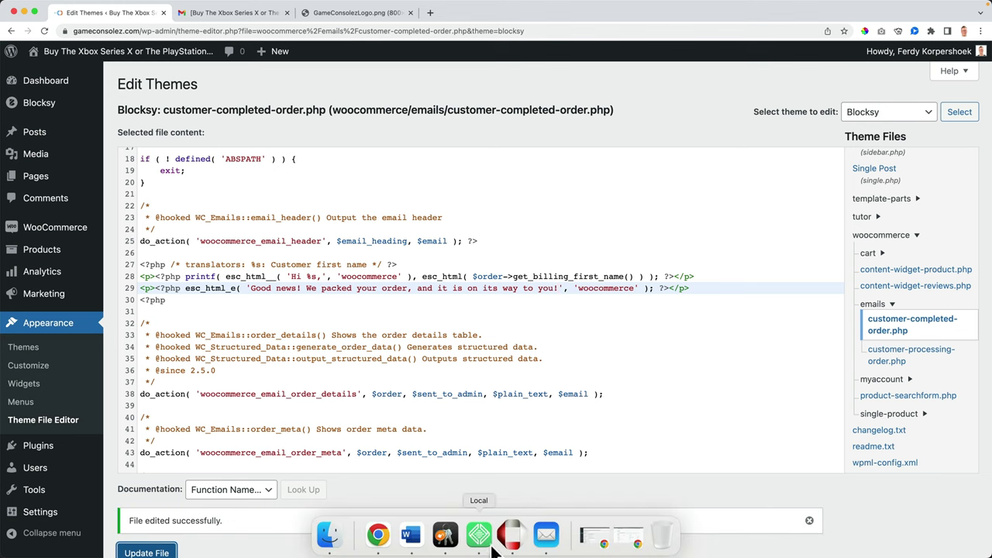
click(538, 534)
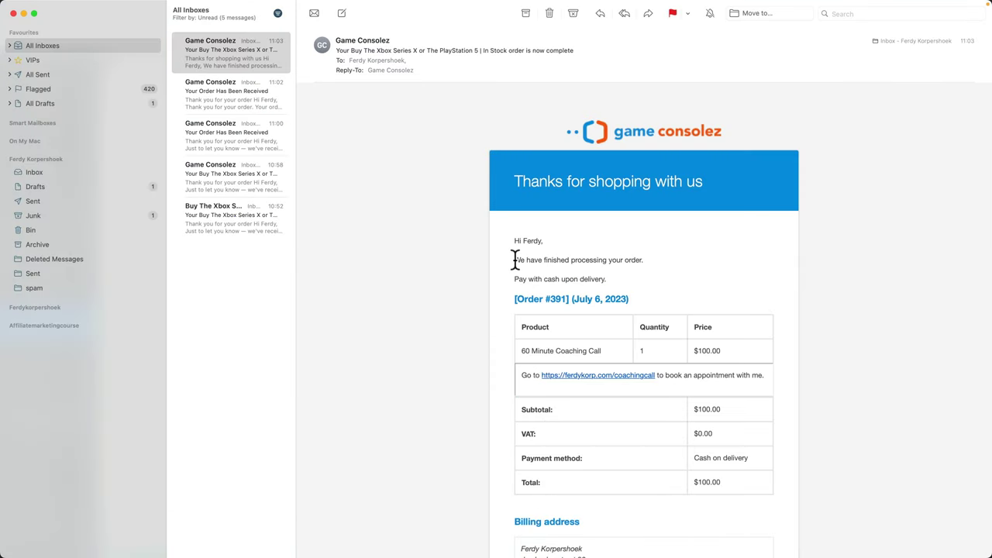
drag(514, 260, 656, 261)
click(657, 262)
click(391, 42)
click(333, 119)
scroll(552, 230, down, 5)
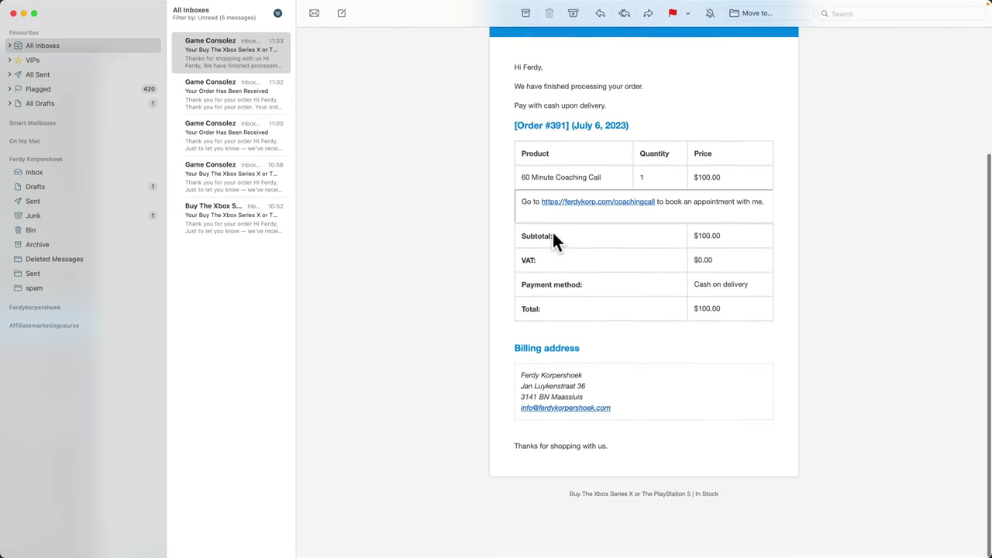
scroll(606, 276, up, 5)
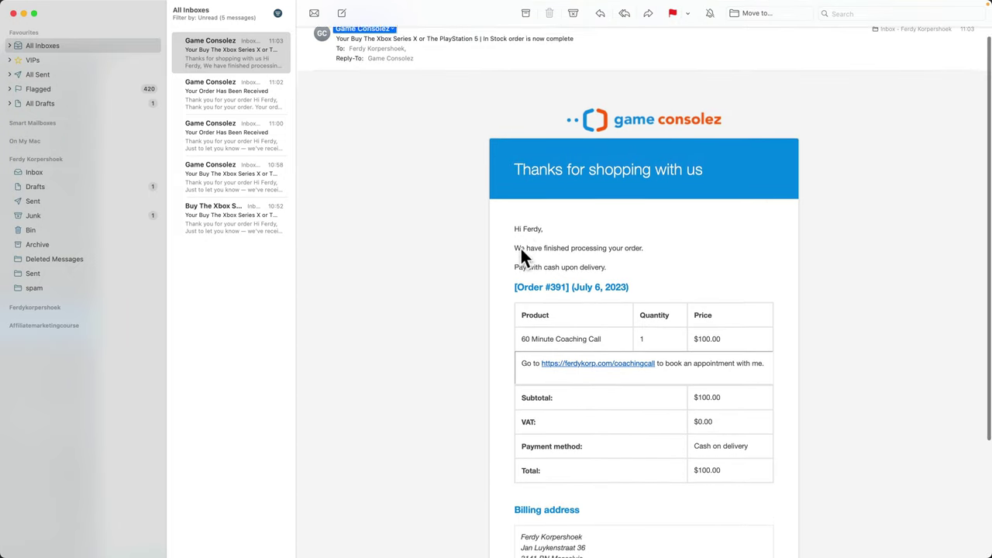